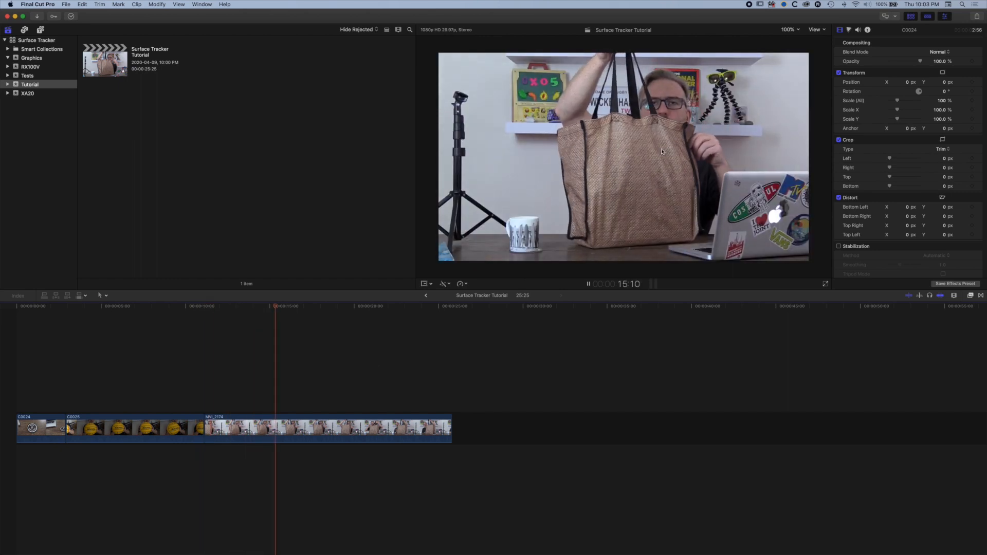
Stop playback and scrub the timeline back from the bag clip to the opening coaster clip.
left_click_drag(319, 306, 222, 309)
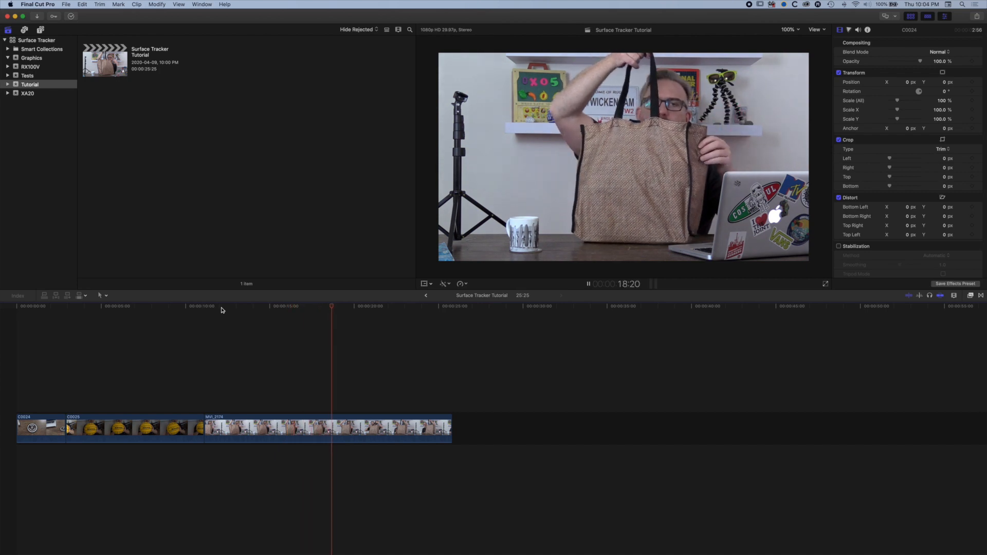
key("space")
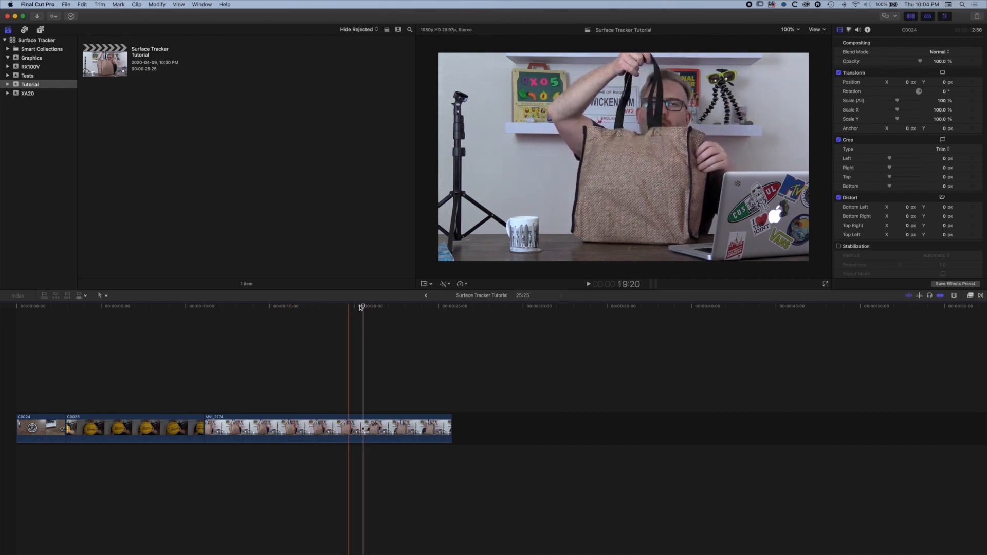
left_click_drag(329, 310, 42, 317)
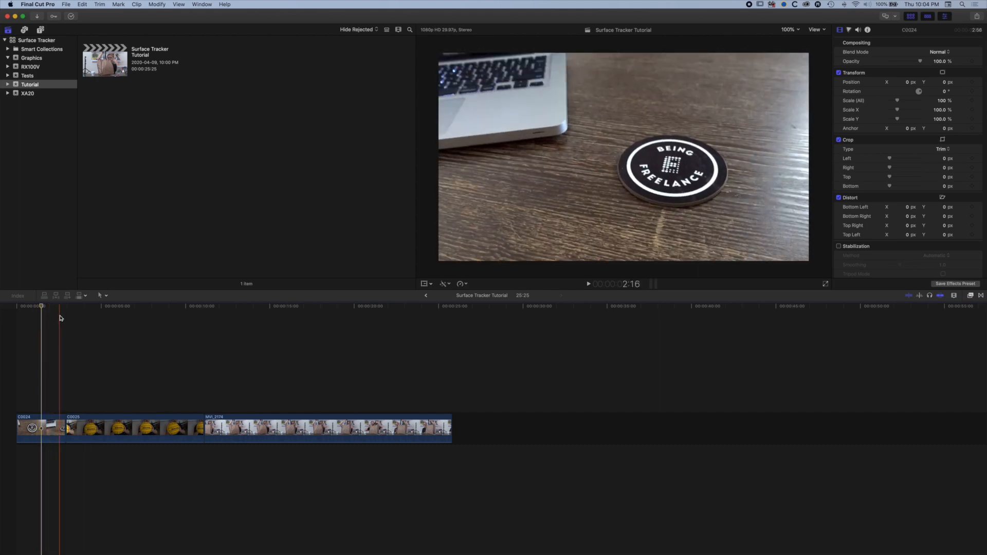
left_click(37, 307)
scroll(49, 310, "right", 1)
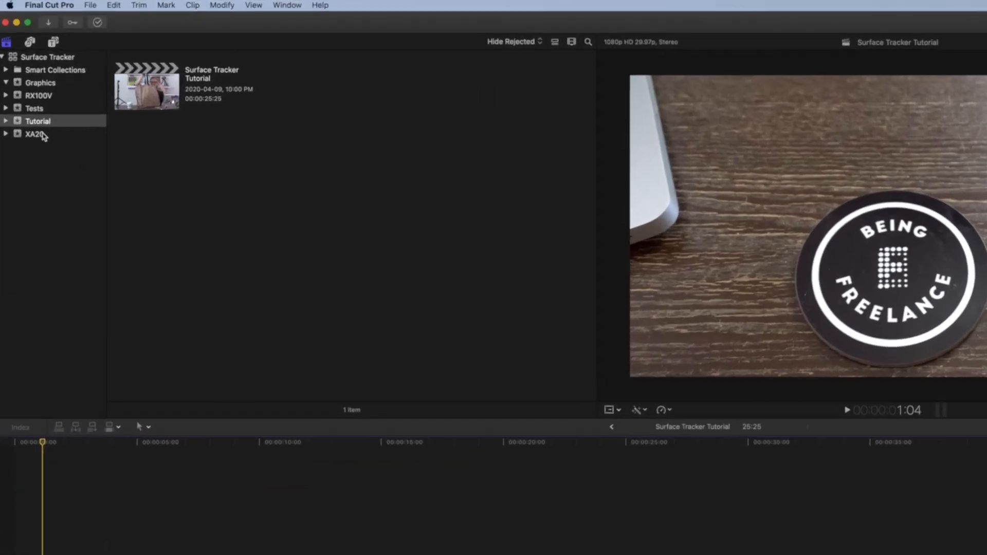
Preview MVI_2173 in the XA20 event and append it to the end of the timeline.
left_click(33, 94)
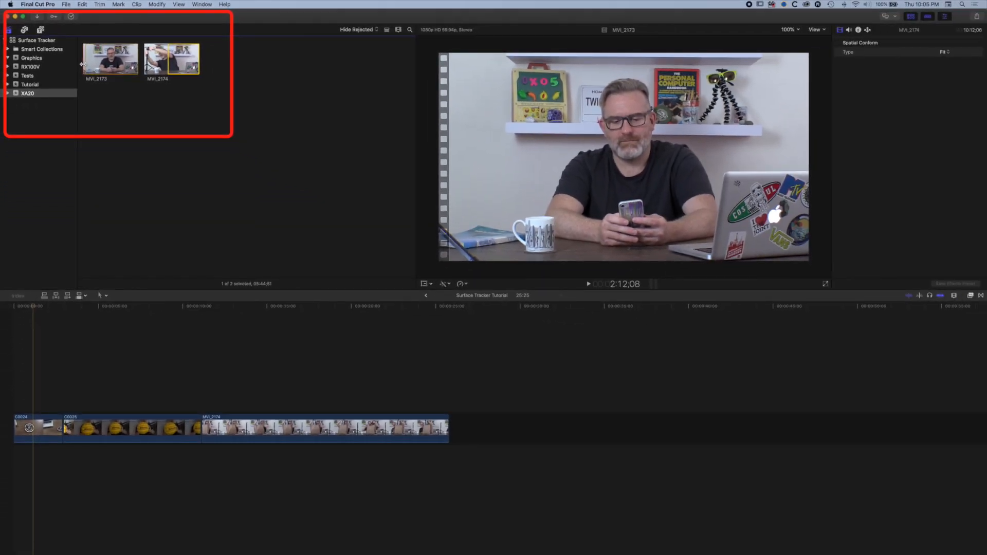
key("space")
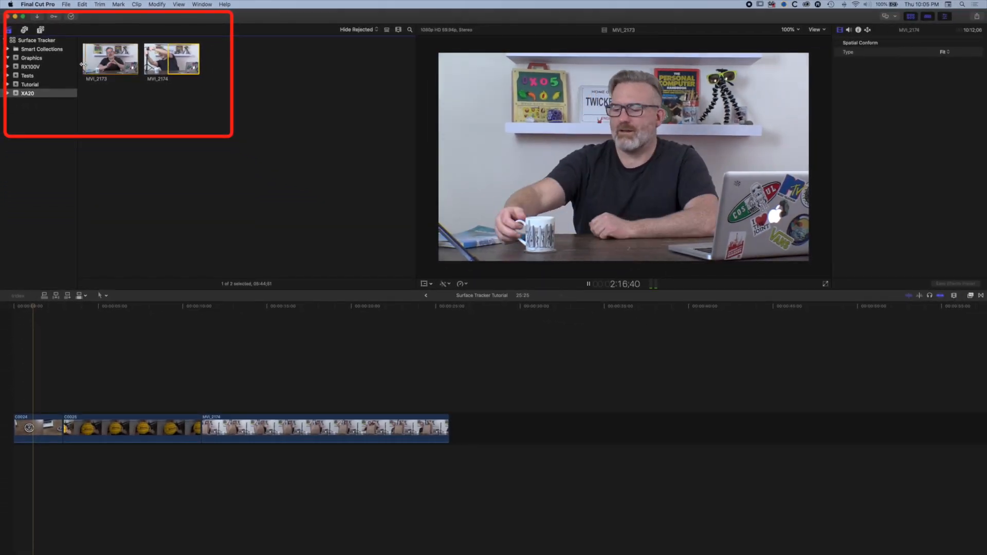
key("space")
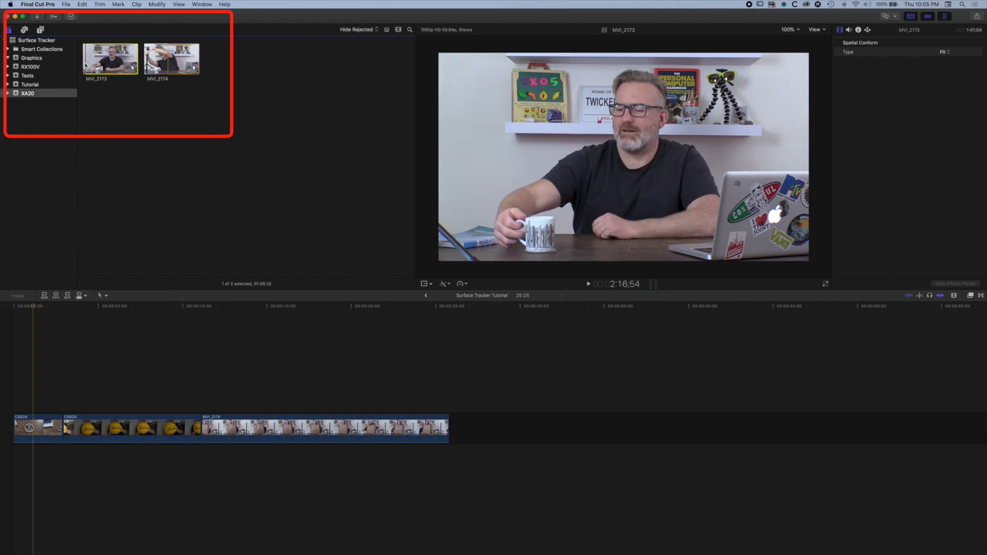
left_click(31, 421)
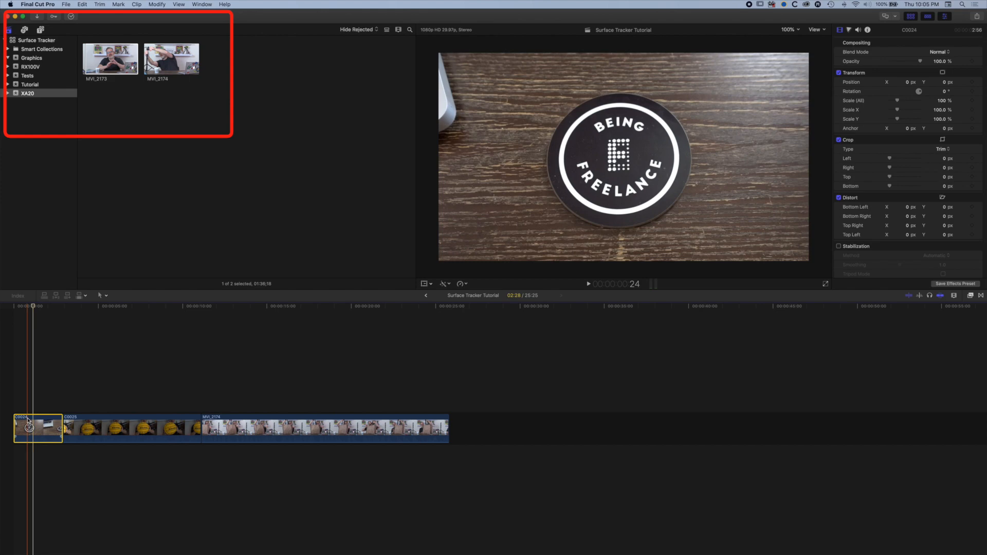
mouse_move(101, 50)
left_mouse_down()
mouse_move(436, 392)
mouse_move(466, 429)
mouse_move(457, 431)
left_mouse_up()
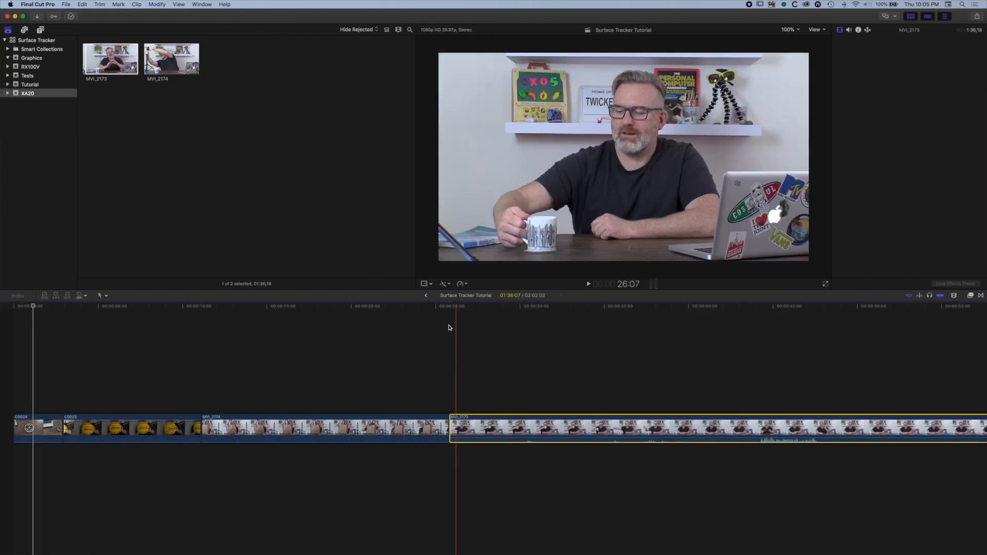
Remove the part of MVI_2173 after 32:28 on the timeline, where the mug is at the mouth.
left_click(459, 307)
left_click_drag(461, 307, 569, 316)
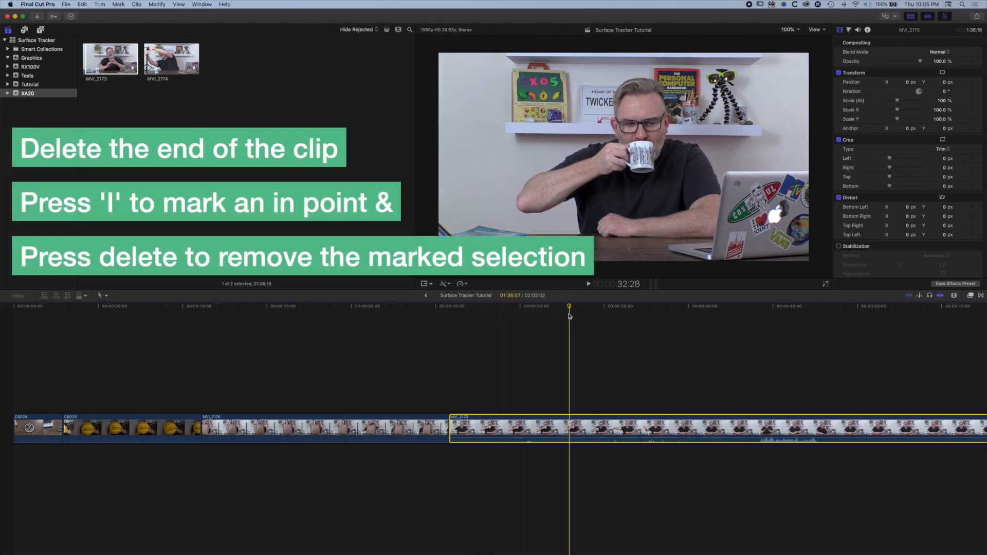
key("i")
key("Delete")
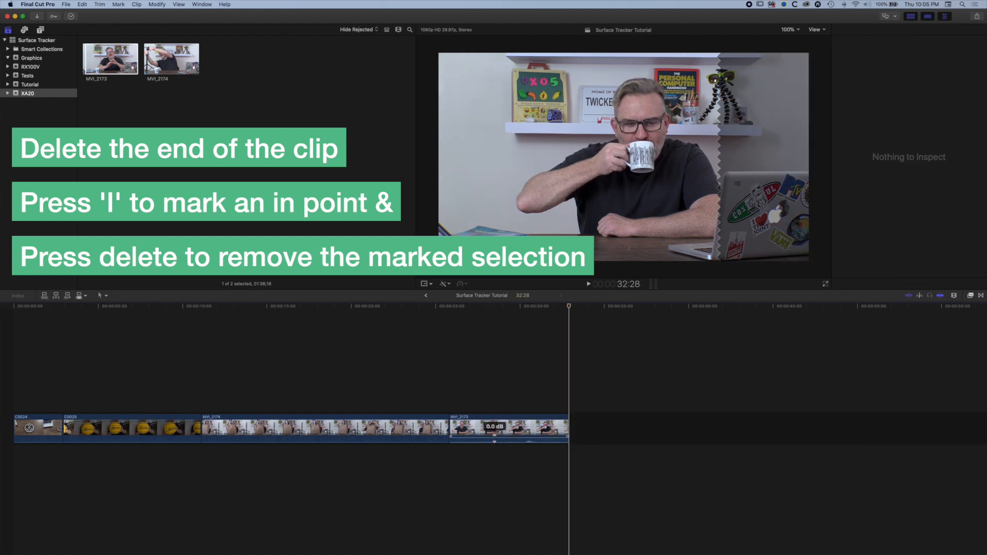
Apply the Shape Mask effect from the Masks category to the MVI_2173 clip.
left_click(487, 429)
left_click_drag(516, 308, 501, 308)
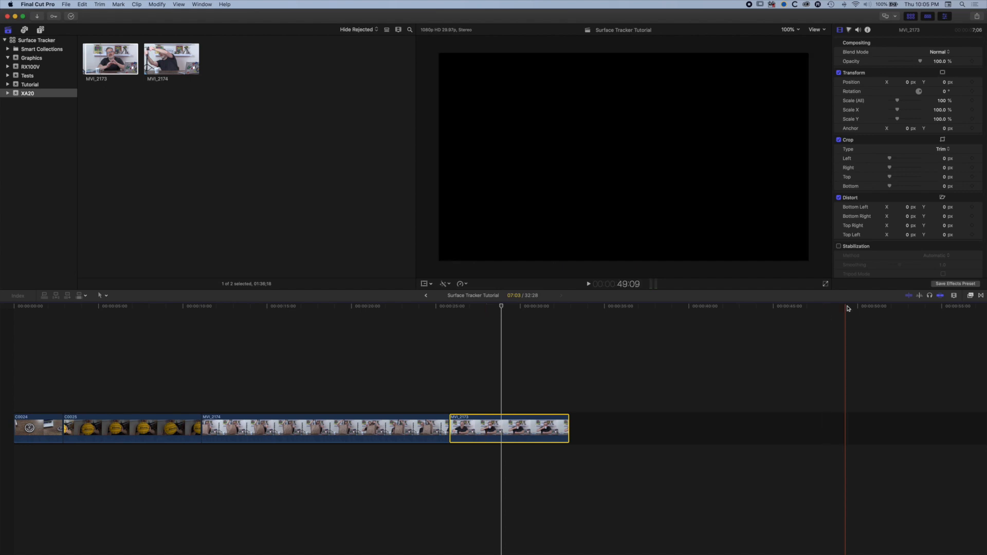
left_click(970, 296)
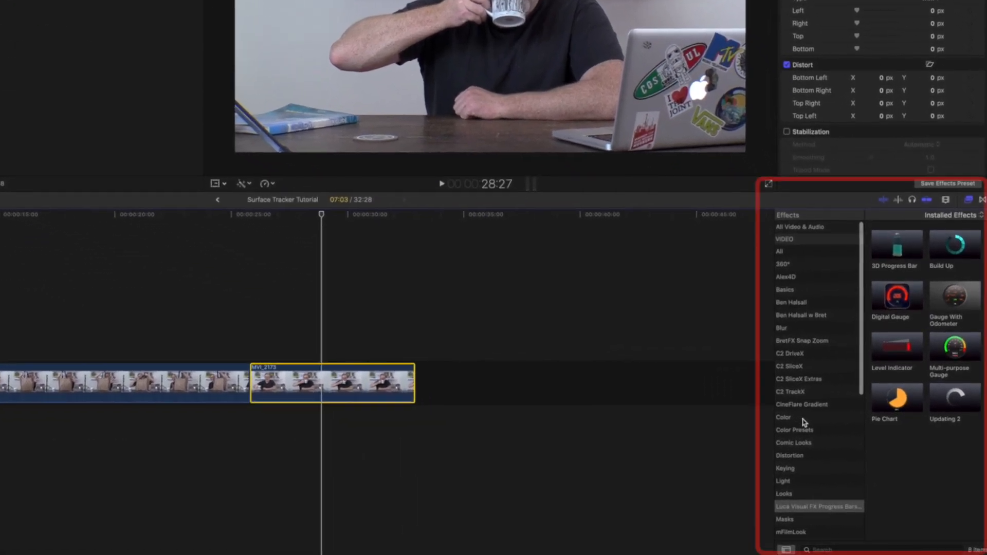
left_click(797, 521)
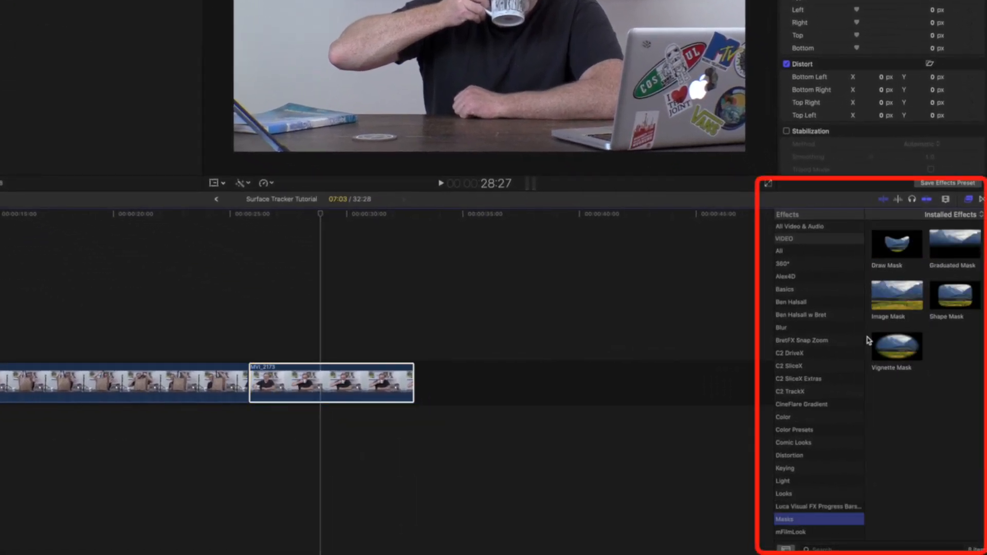
left_click_drag(955, 296, 320, 383)
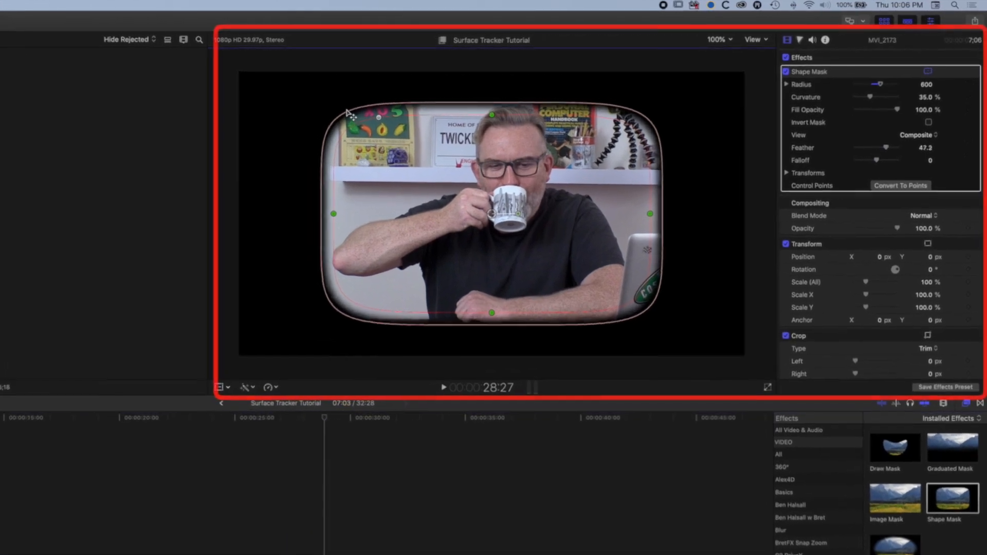
Reshape the mask into a soft-edged circle with radius about 281, curvature 100% and feather about 205.
left_click_drag(519, 83, 508, 75)
left_click_drag(329, 107, 335, 112)
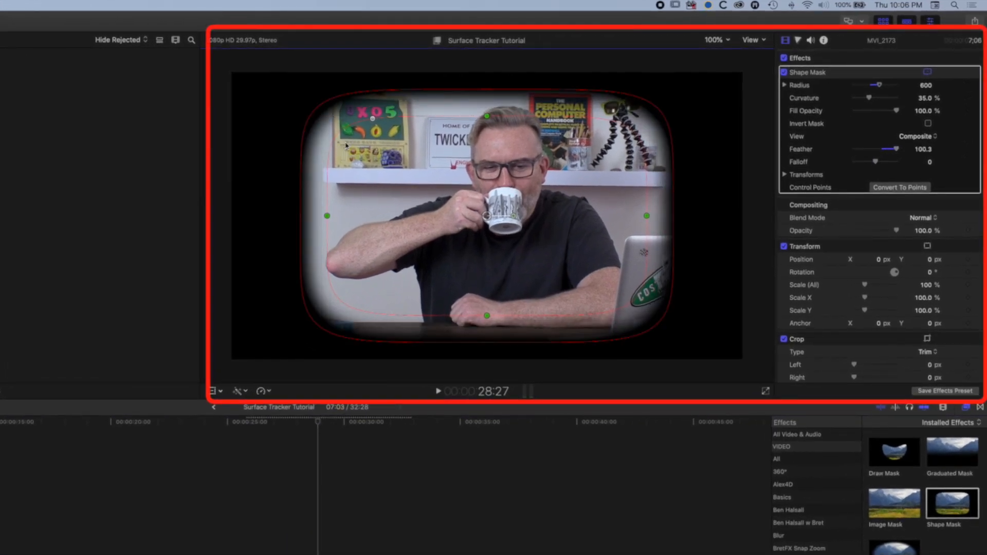
left_click_drag(373, 122, 448, 121)
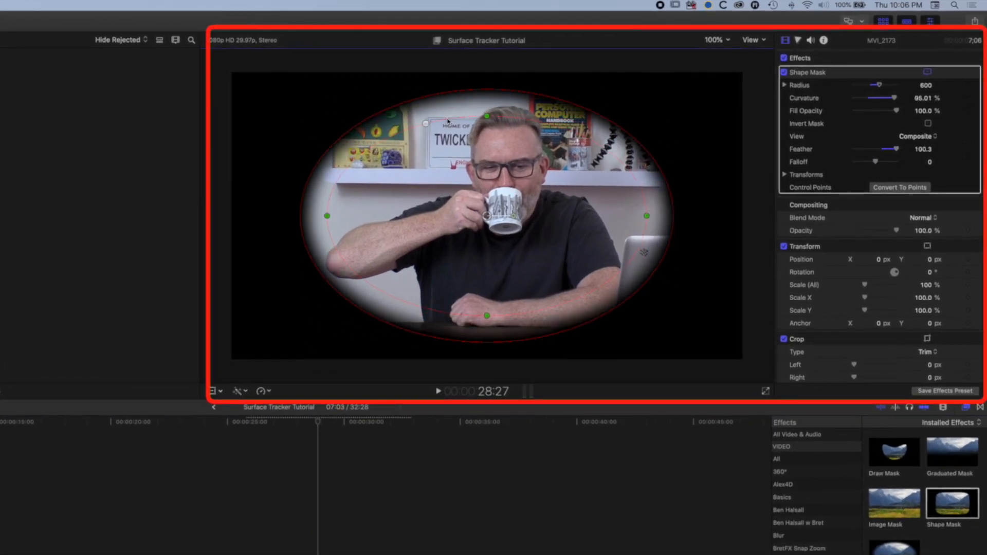
left_click_drag(332, 218, 390, 218)
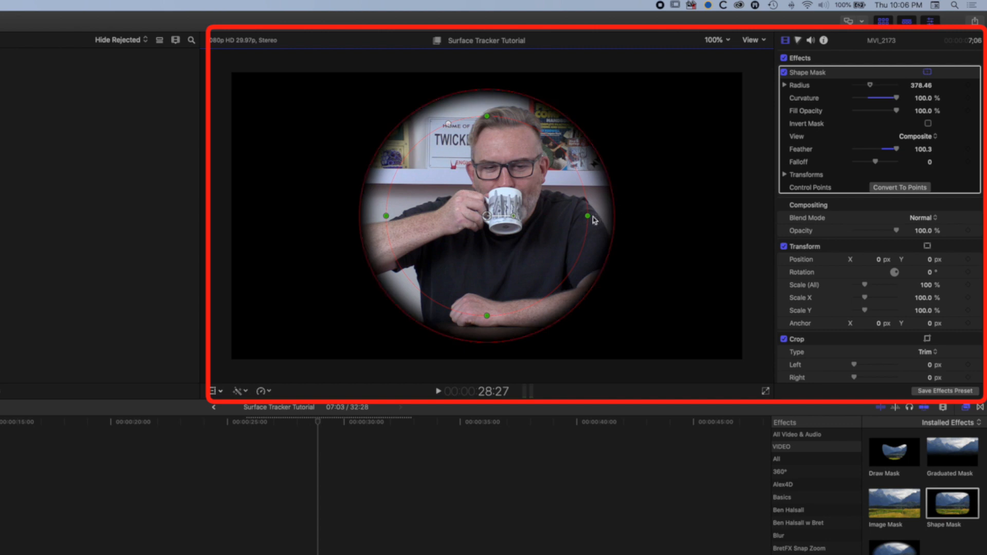
left_click_drag(588, 215, 588, 215)
left_click_drag(487, 116, 489, 144)
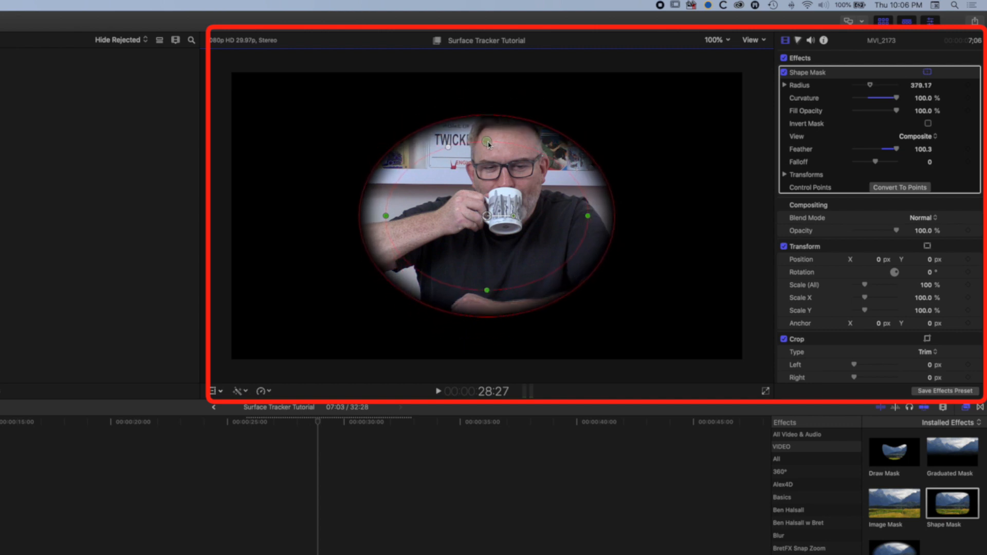
left_click_drag(588, 216, 613, 175)
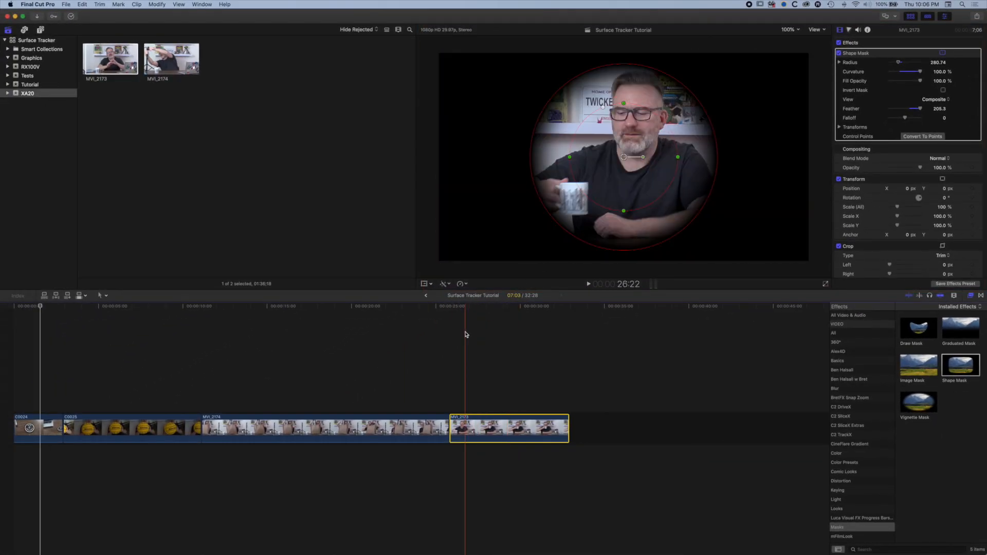
Check the masked clip on the timeline and select the whole MVI_2173 clip as a range.
left_click(524, 308)
left_click(508, 308)
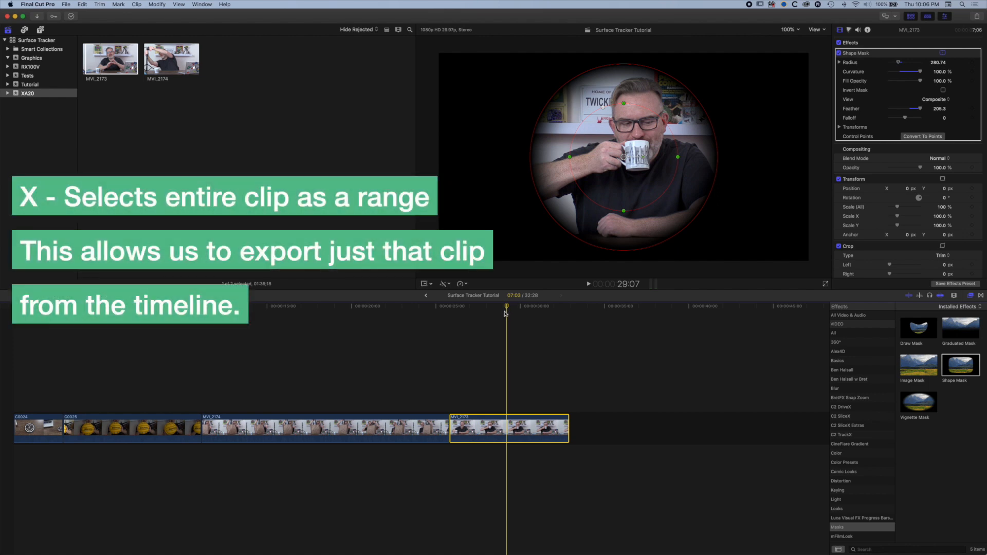
key("x")
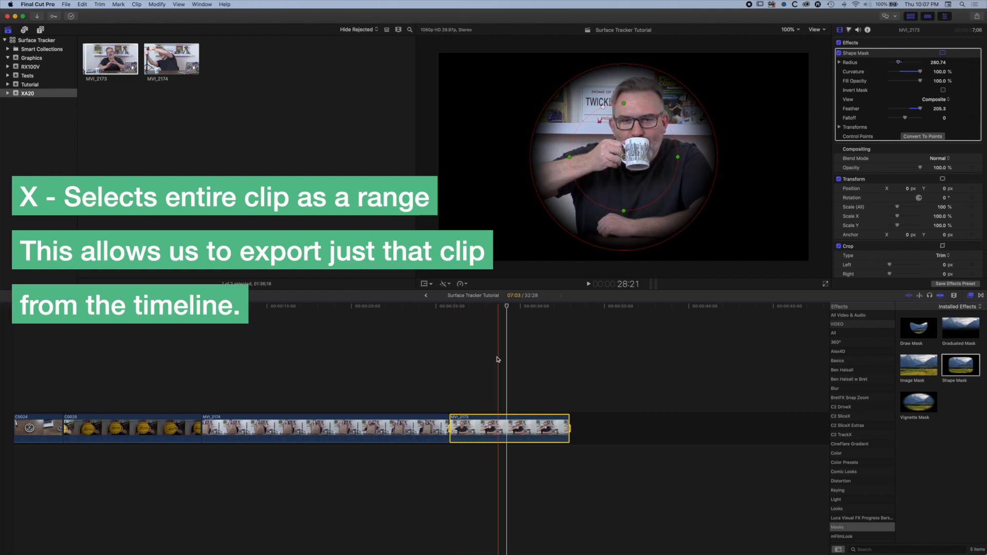
left_click(492, 402)
left_click(498, 428)
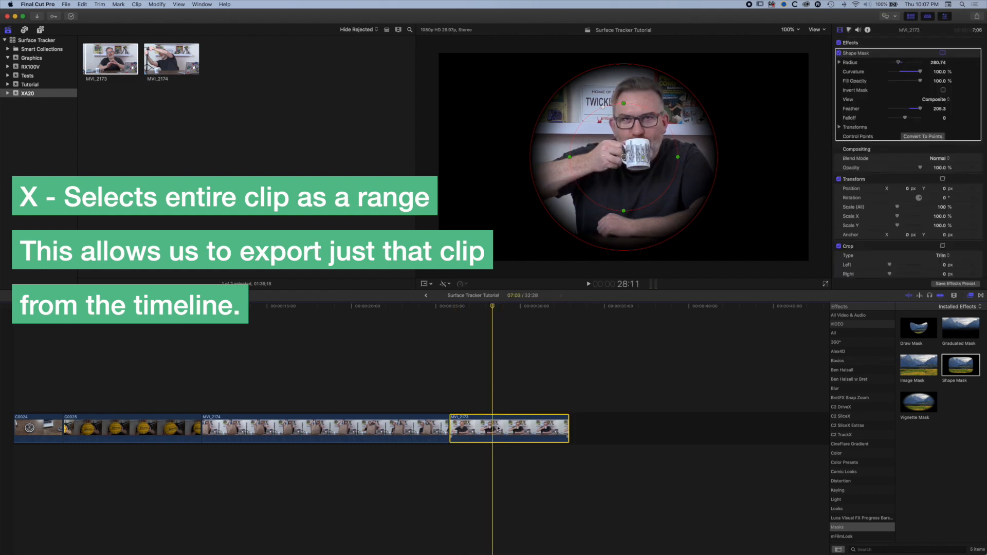
key("x")
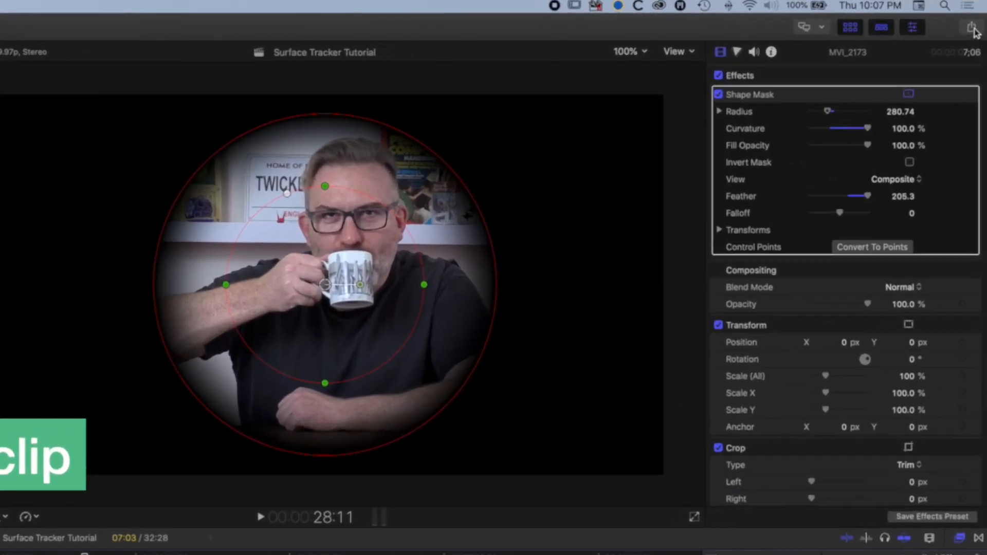
Set up a Master File export of the range with format Video and Audio and codec Apple ProRes 4444.
left_click(977, 16)
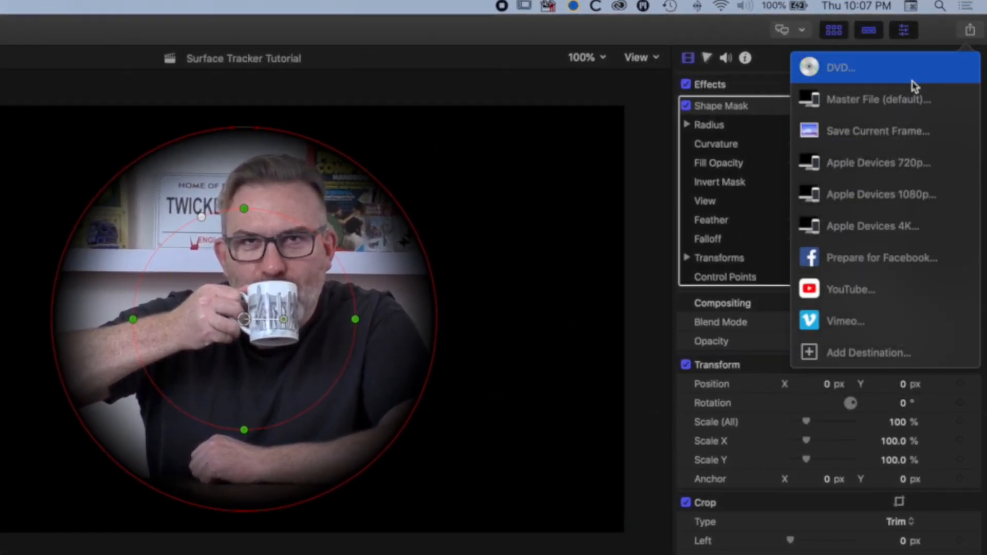
left_click(878, 99)
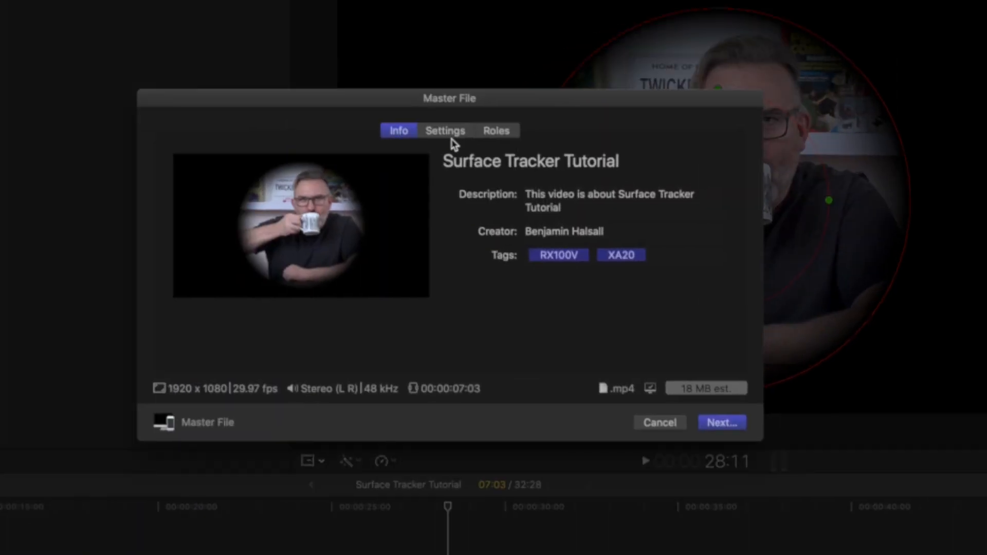
left_click(451, 135)
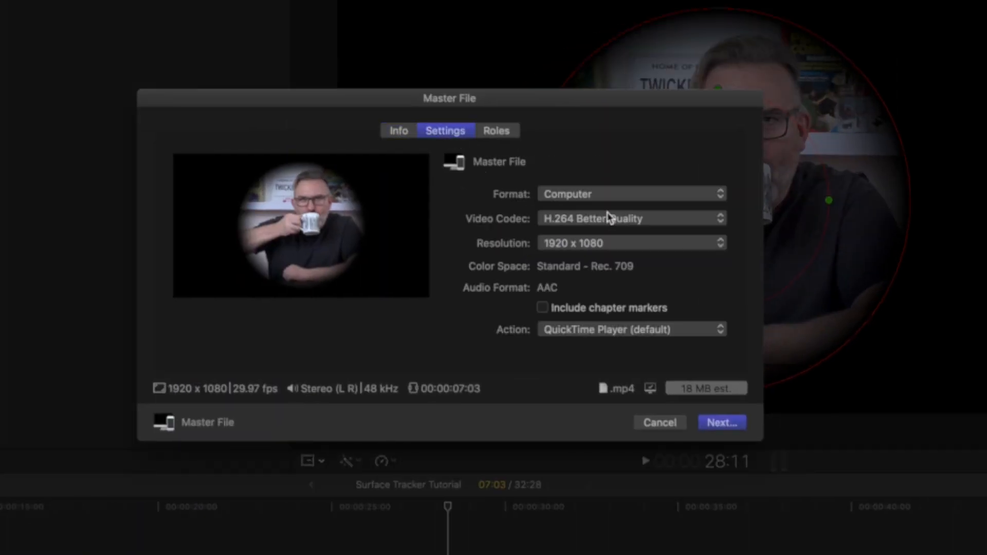
left_click(596, 194)
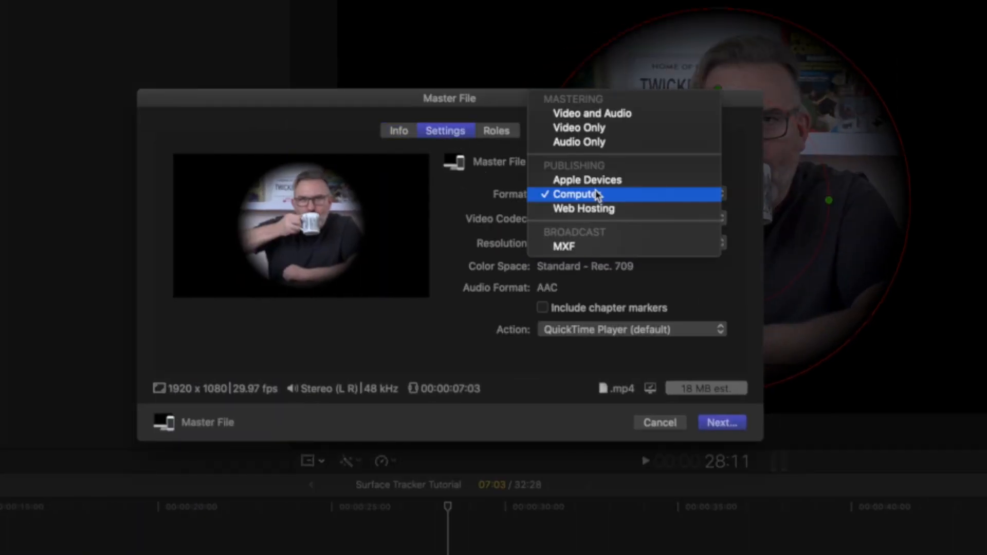
left_click(608, 122)
left_click(604, 220)
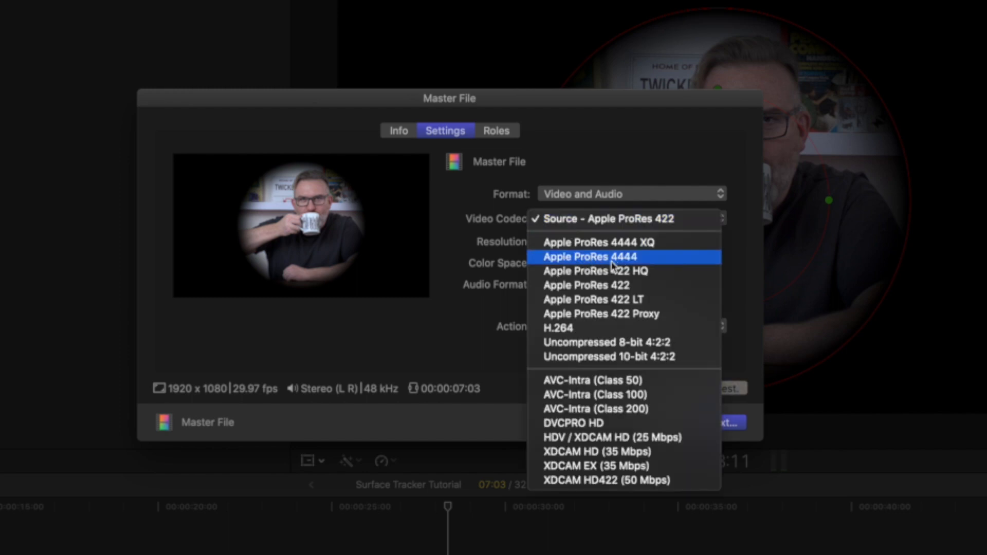
left_click(634, 257)
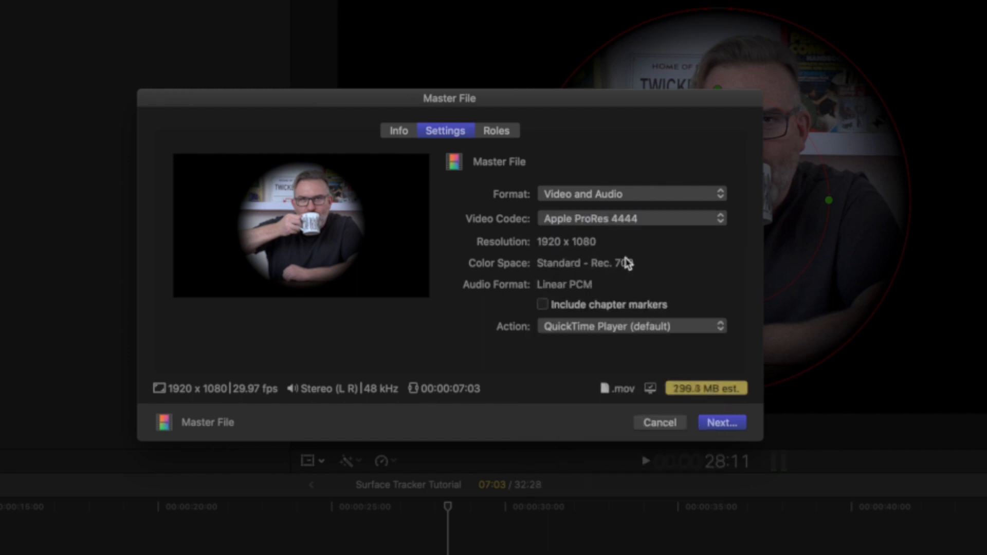
Save the export in the Exports folder as "Tea Sip 01 - Export - R02.mov".
left_click(719, 423)
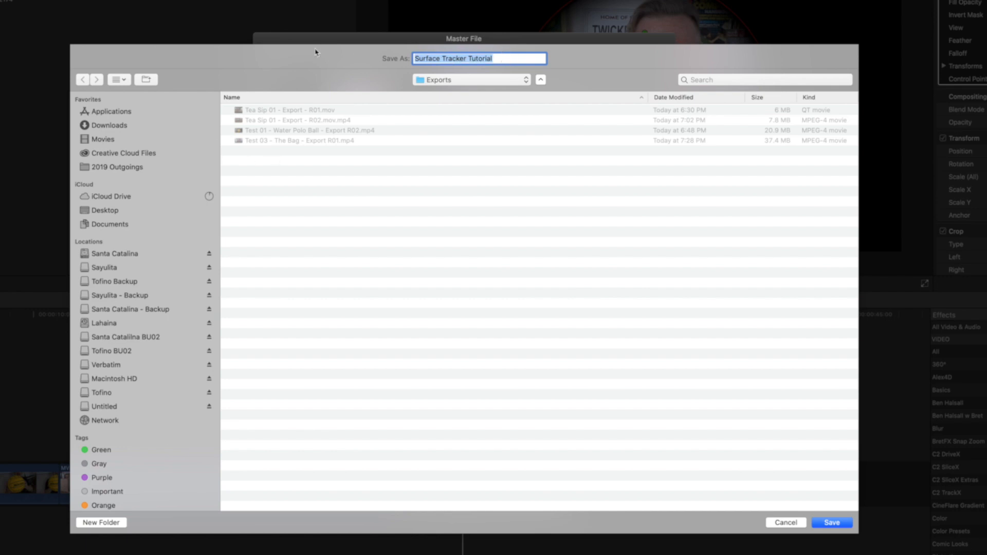
left_click(298, 110)
left_click(488, 57)
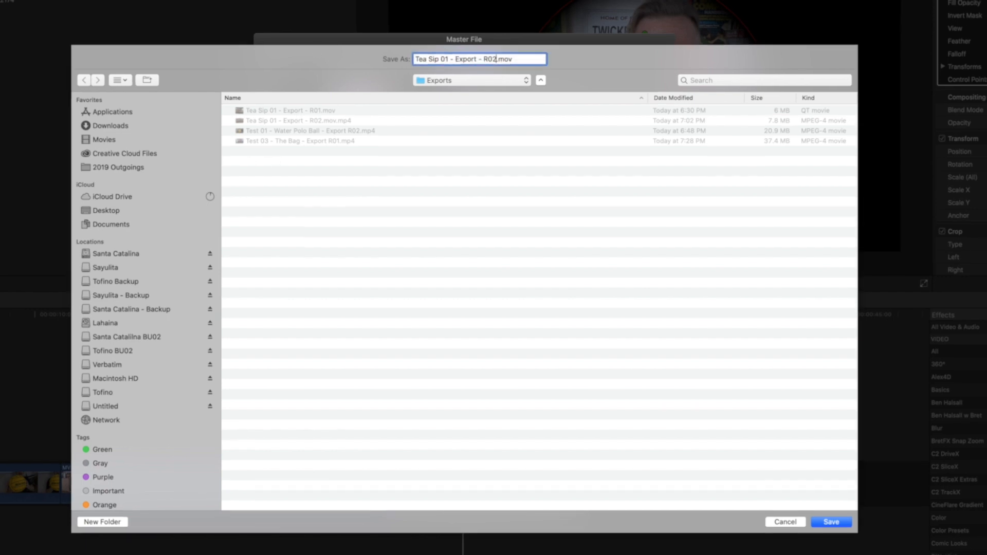
key("Return")
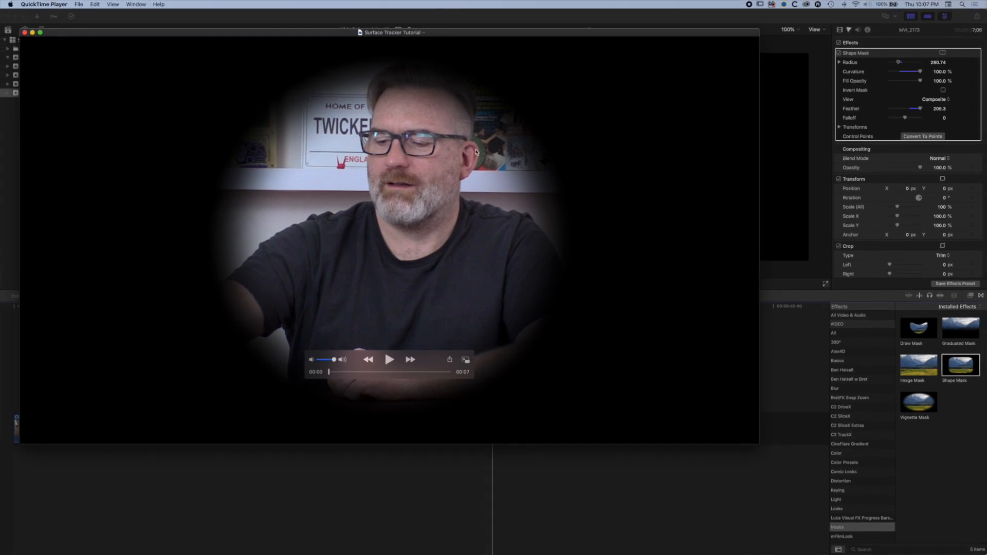
Scrub through the start of the exported movie in QuickTime Player, minimize it and return to the Final Cut Pro timeline.
mouse_move(332, 377)
left_mouse_down()
mouse_move(440, 377)
mouse_move(342, 376)
left_mouse_up()
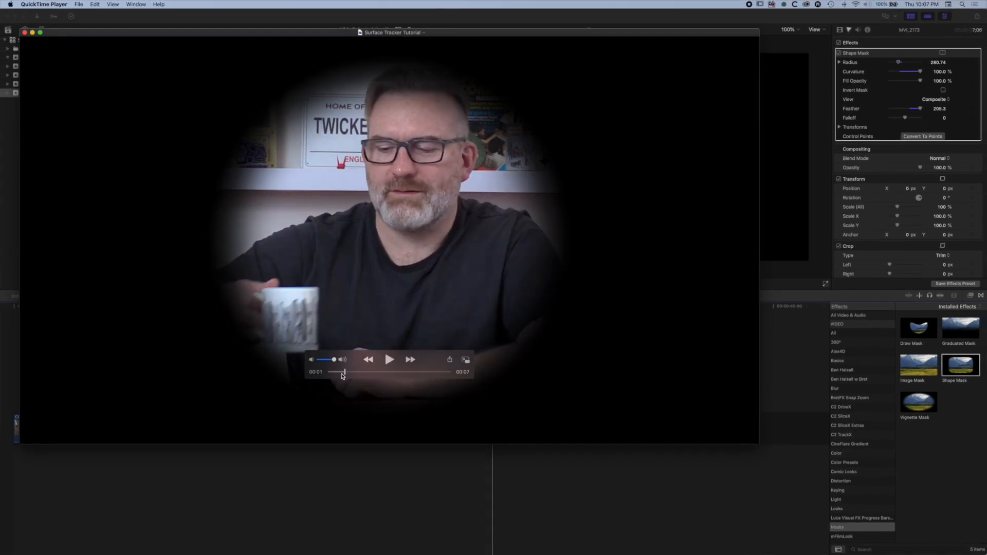
left_click(33, 33)
left_click(56, 307)
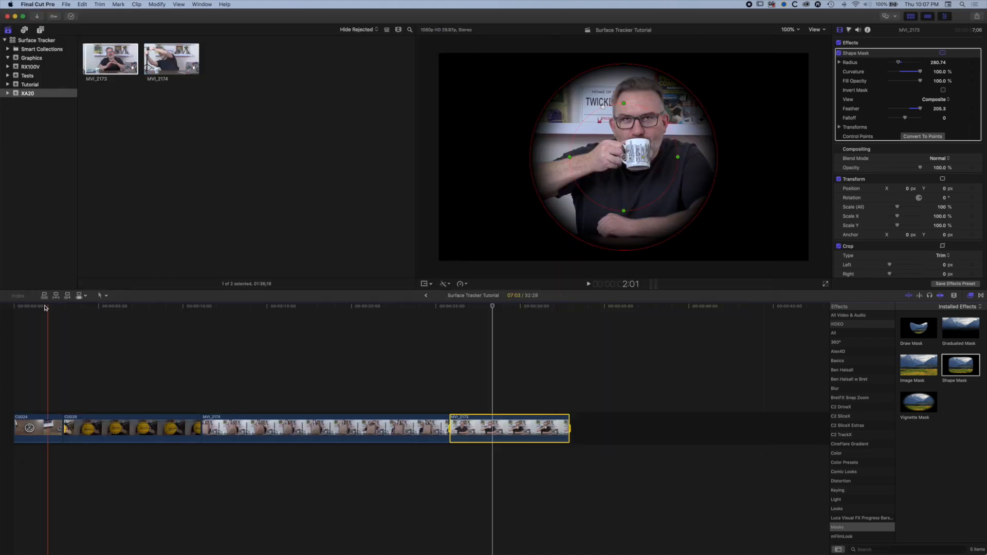
Delete the masked MVI_2173 clip from the end of the timeline.
left_click(386, 368)
left_click(478, 420)
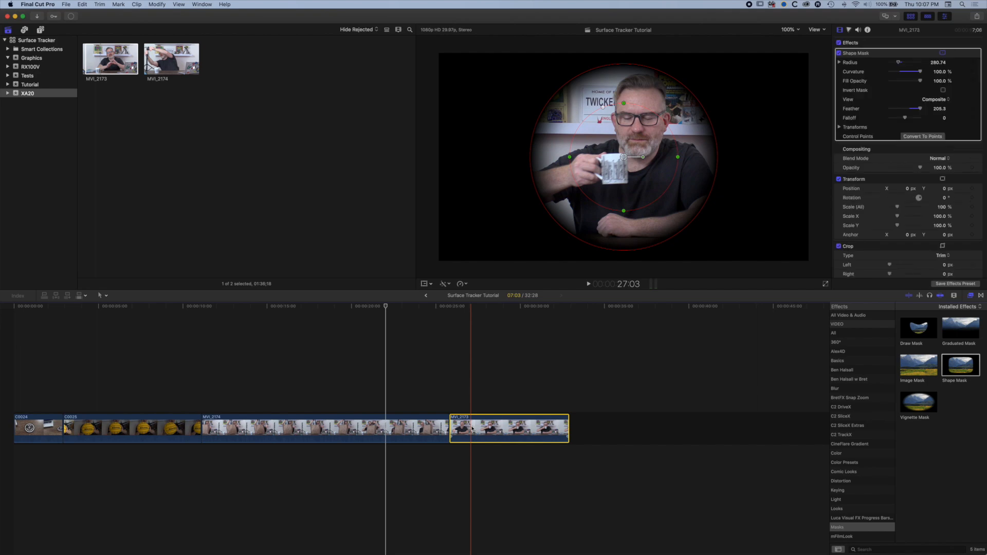
key("Delete")
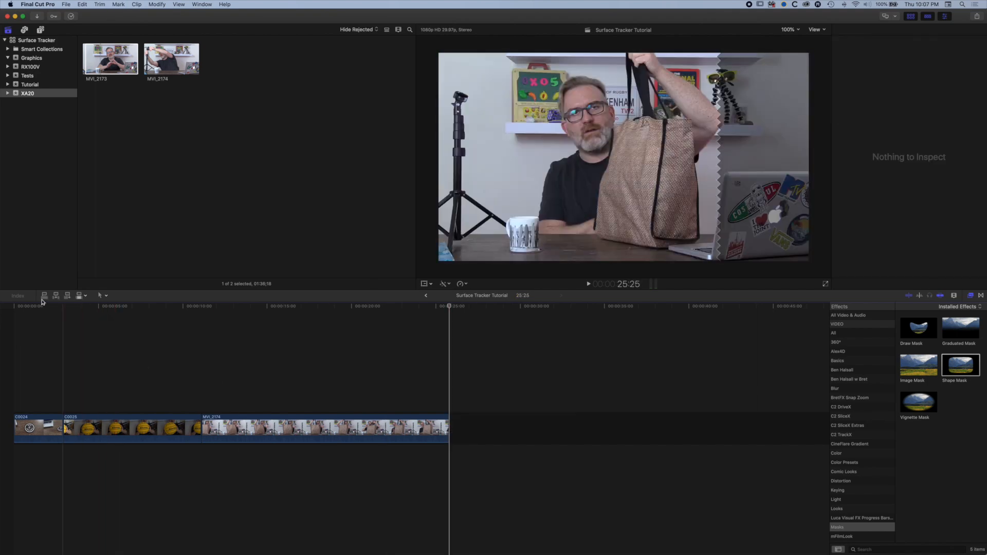
Apply the Pixel Film Studios FCPX Surface Tracker effect to the coaster clip C0024 and place the playhead at 1:04.
left_click(28, 425)
left_click(30, 427)
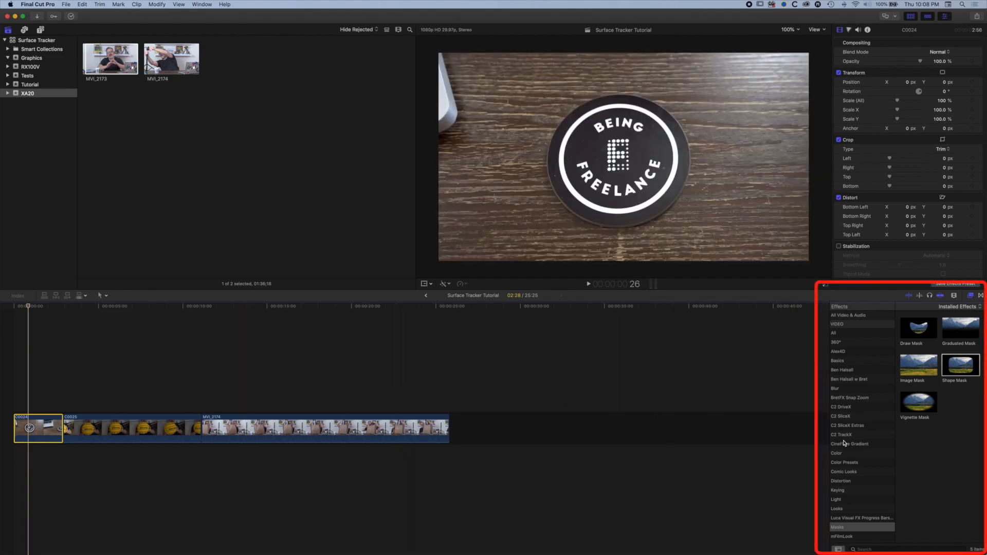
scroll(855, 457, "down", 5)
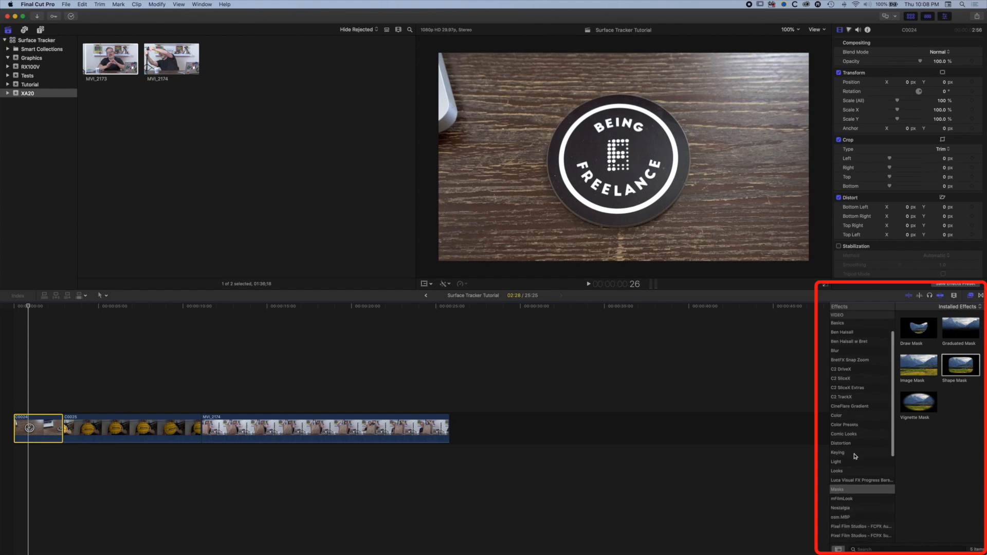
left_click(833, 464)
left_click_drag(829, 461, 750, 457)
left_click_drag(817, 459, 858, 458)
scroll(809, 488, "up", 1)
left_click(809, 496)
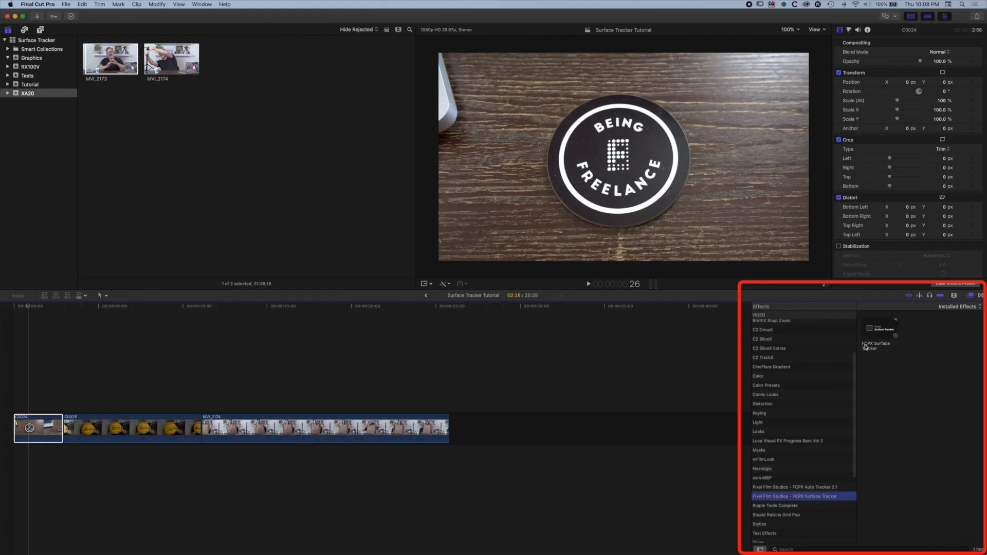
left_click(869, 332)
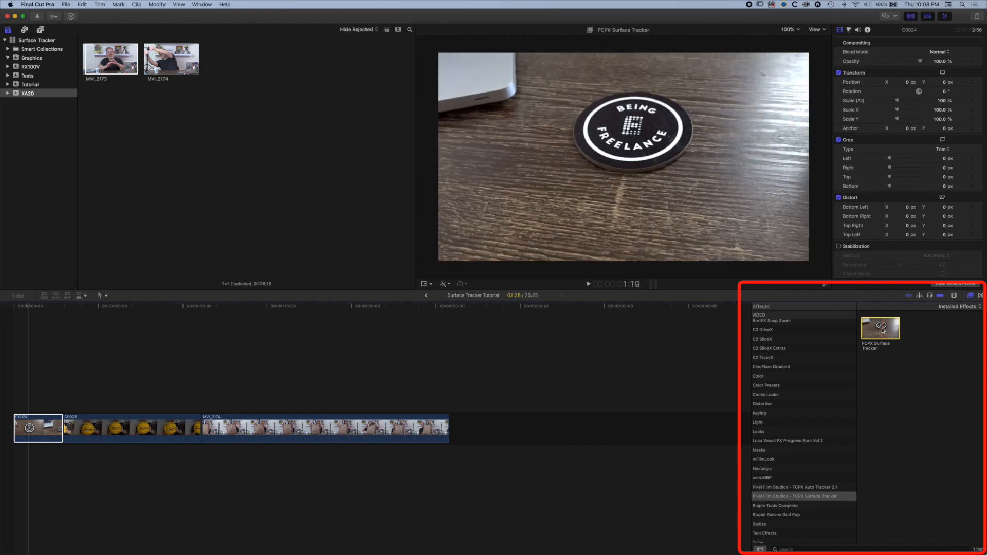
left_click_drag(882, 330, 314, 358)
left_click_drag(94, 425, 31, 430)
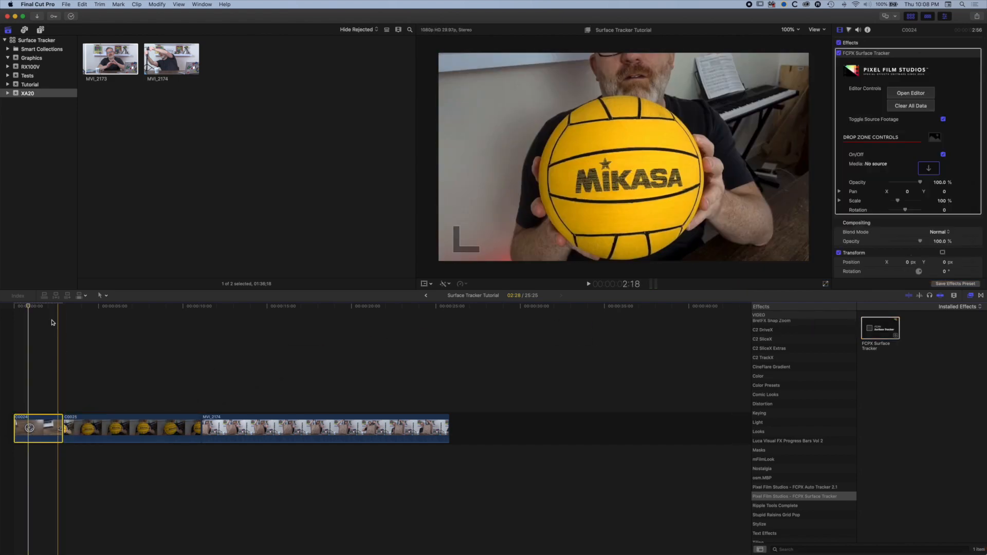
left_click_drag(29, 307, 34, 307)
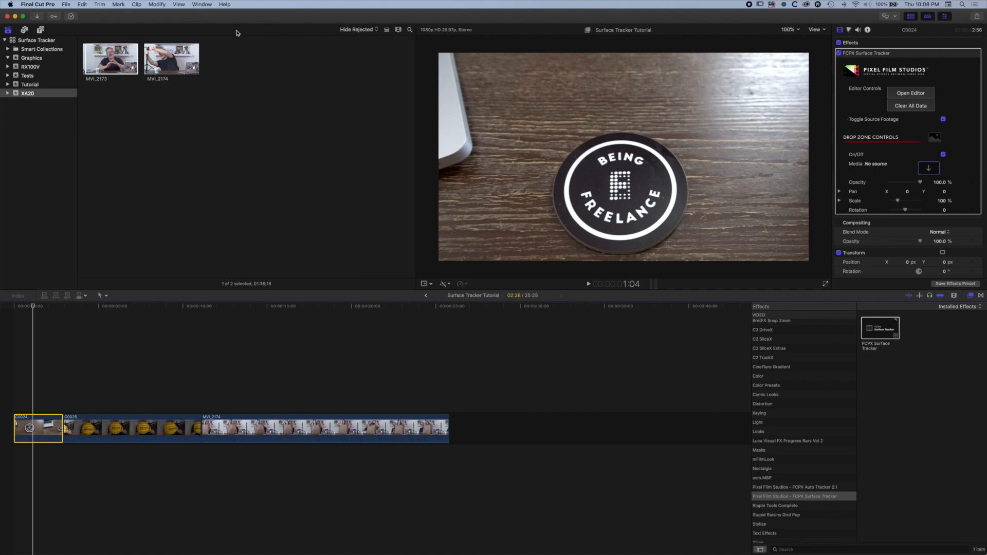
left_click(207, 6)
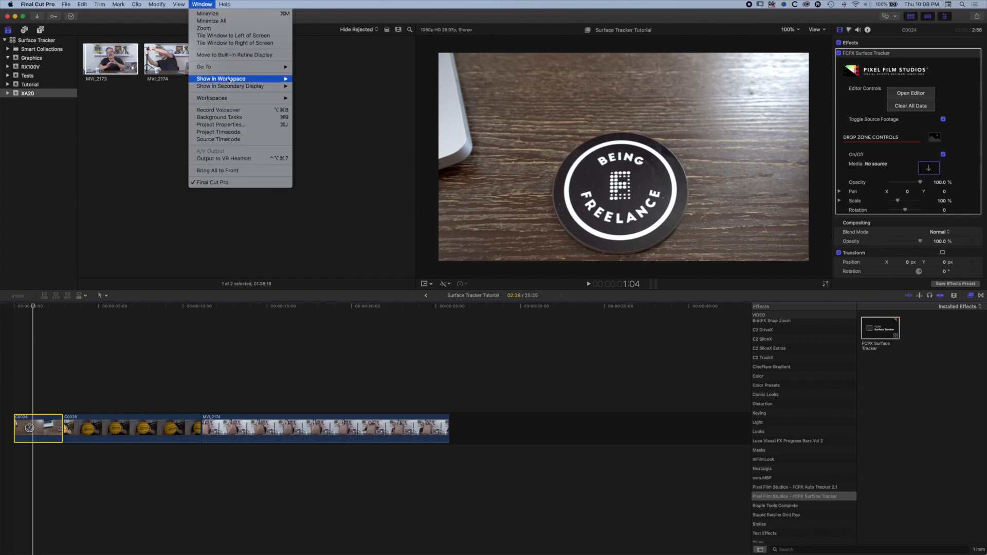
mouse_move(228, 79)
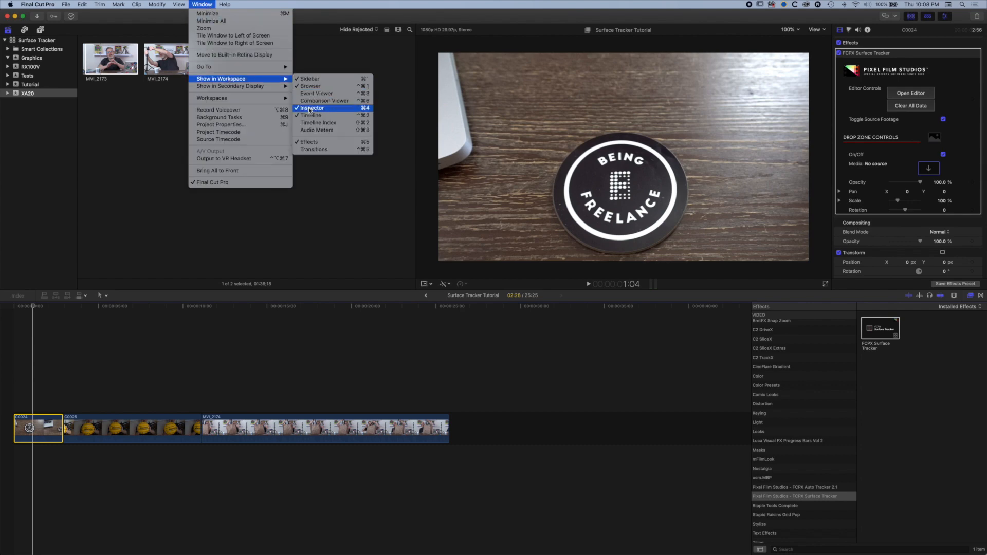
left_click(335, 8)
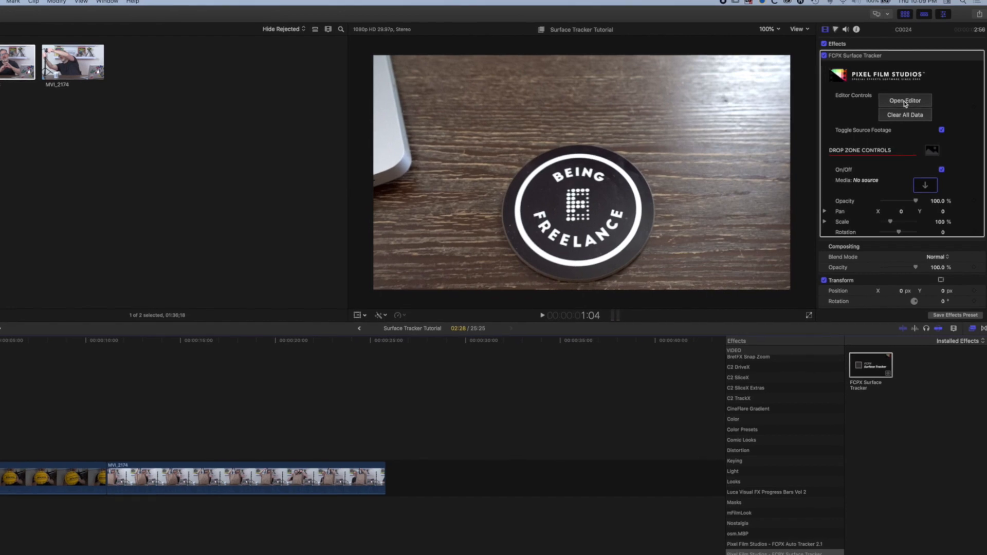
Open the Surface Tracker editor and draw a circular area of tracking points over the coaster at 00:00:00:21.
left_click(906, 102)
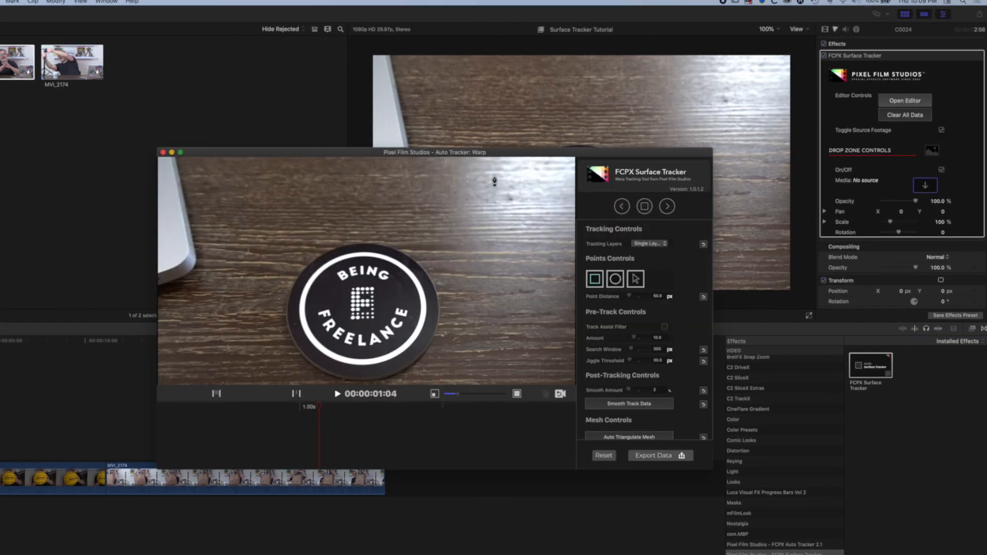
left_click_drag(500, 153, 377, 92)
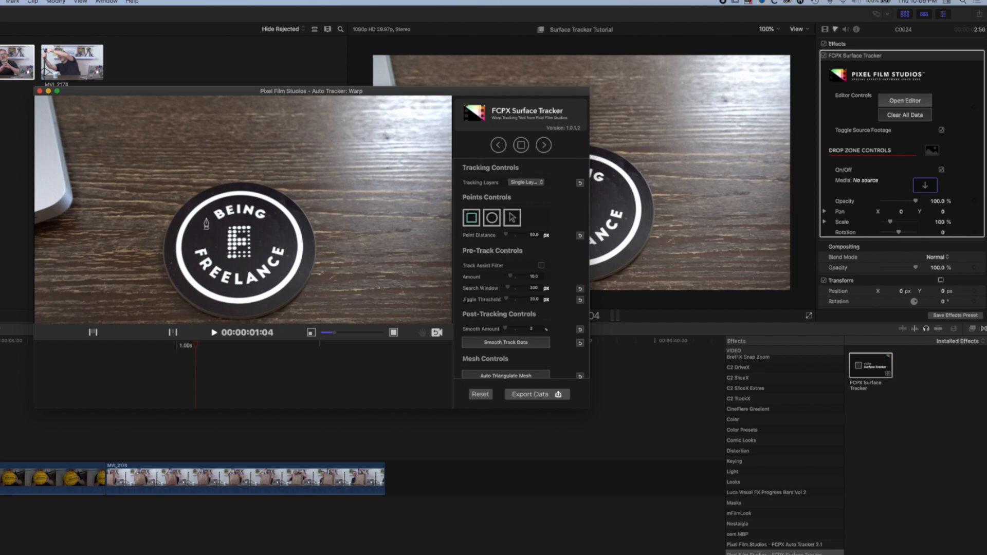
left_click_drag(195, 348, 136, 349)
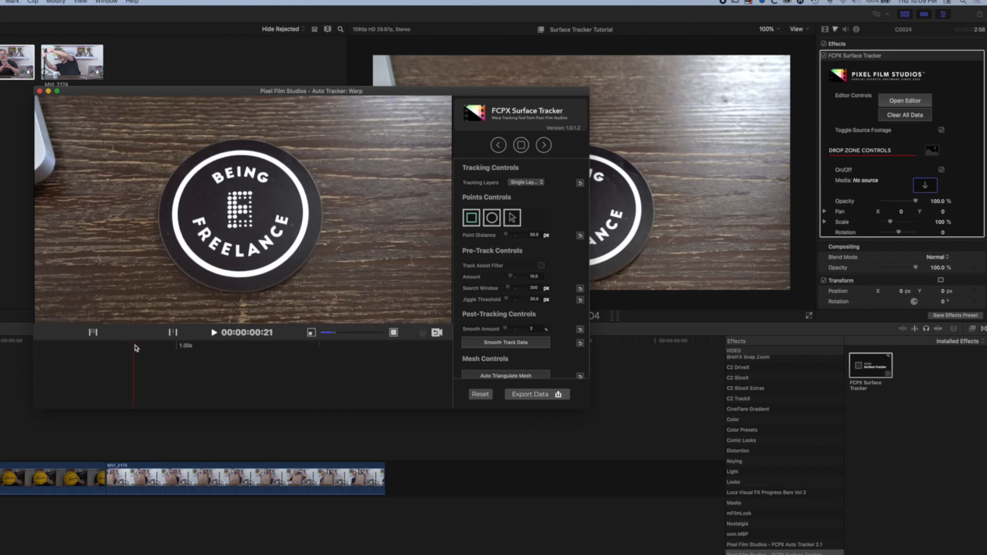
left_click(492, 219)
left_click_drag(168, 149, 307, 294)
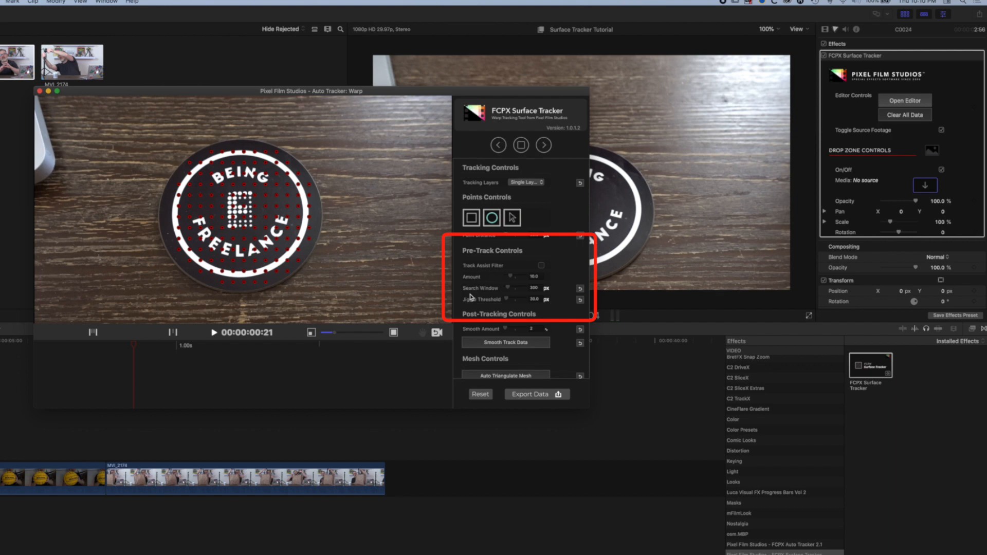
Enable Track Assist Filter with Amount 28.22, Search Window 547 px and Jiggle Threshold 144.7 px, and track the points backward.
left_click(541, 266)
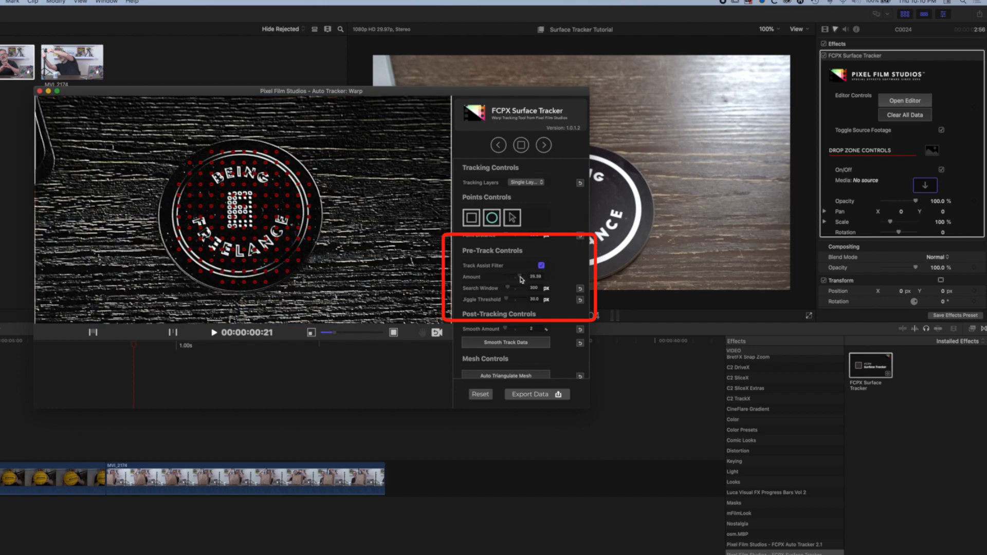
left_click_drag(522, 280, 522, 280)
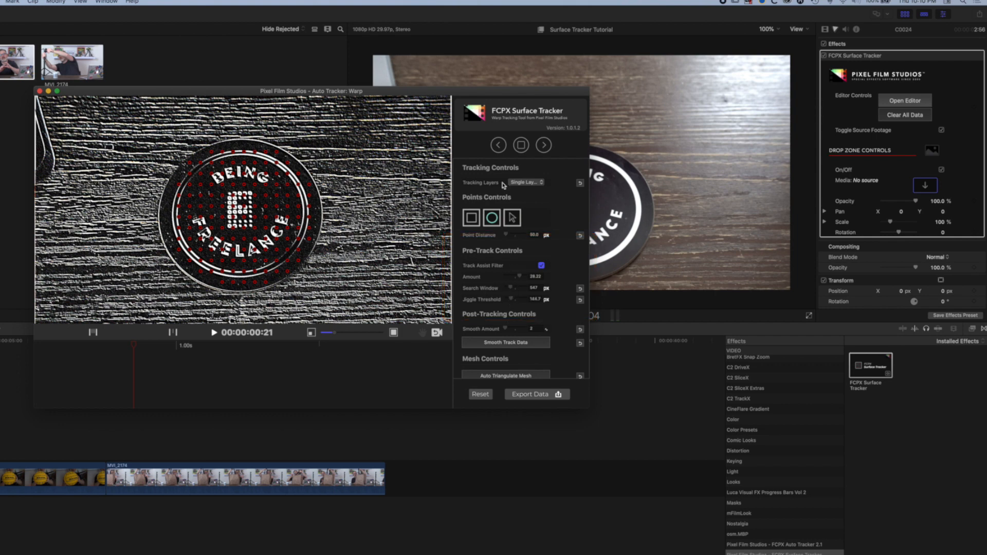
left_click(498, 145)
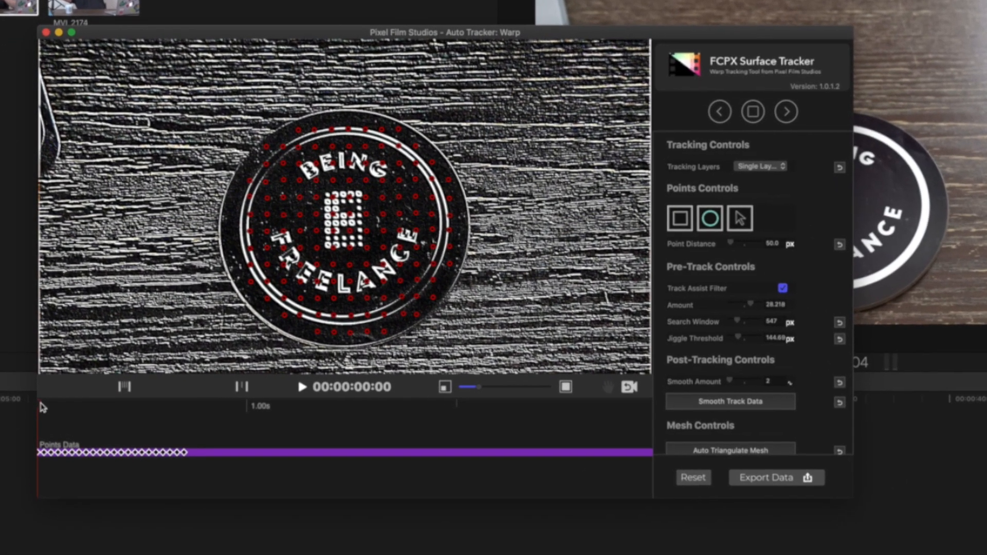
Check the backward track, return to 00:00:00:21, track the points forward to the clip's end and review the result.
left_click_drag(36, 345, 44, 344)
left_click_drag(54, 409, 185, 410)
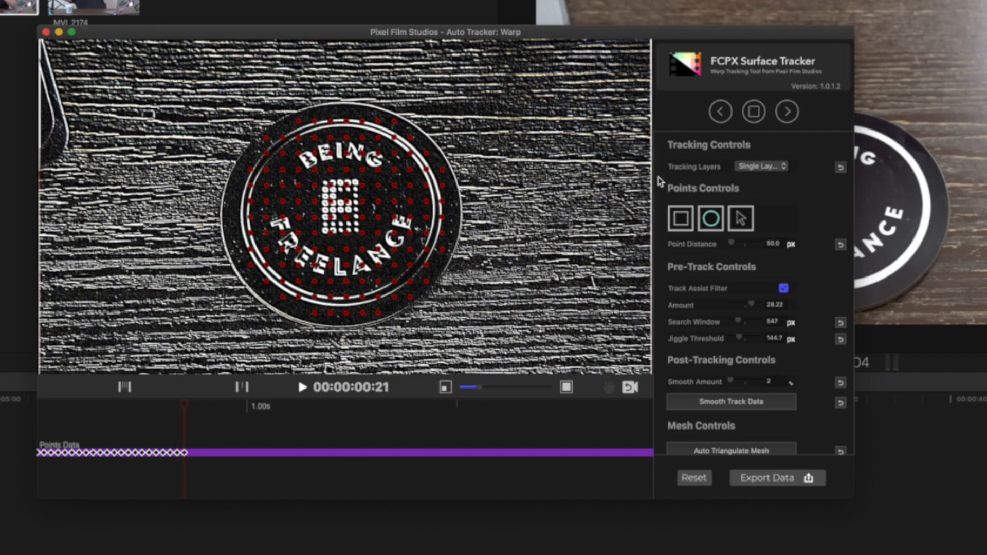
left_click(788, 112)
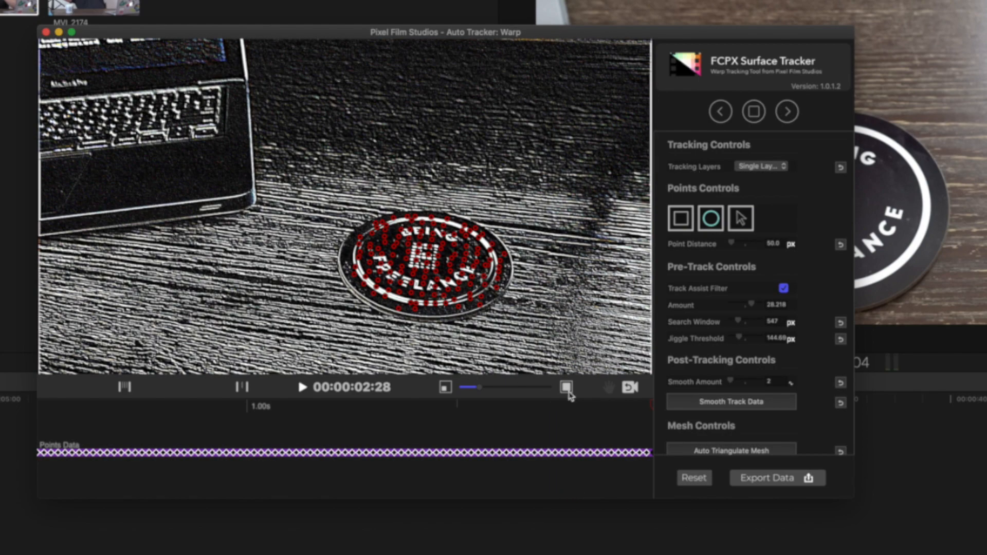
left_click_drag(649, 409, 316, 418)
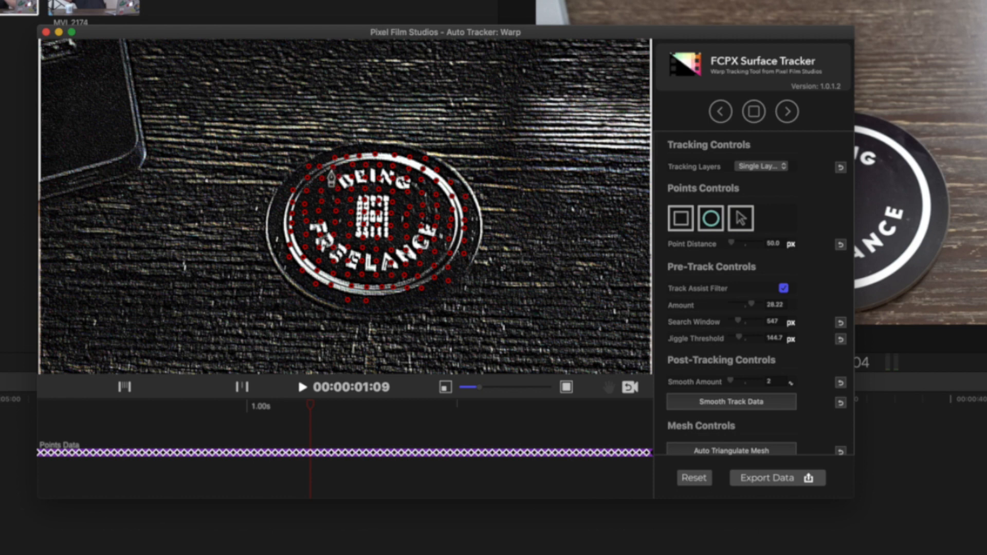
Enlarge the tracker editor and auto-triangulate a mesh from the tracked points at 00:00:00:13.
left_click(738, 217)
left_click(304, 407)
left_click_drag(303, 408, 128, 410)
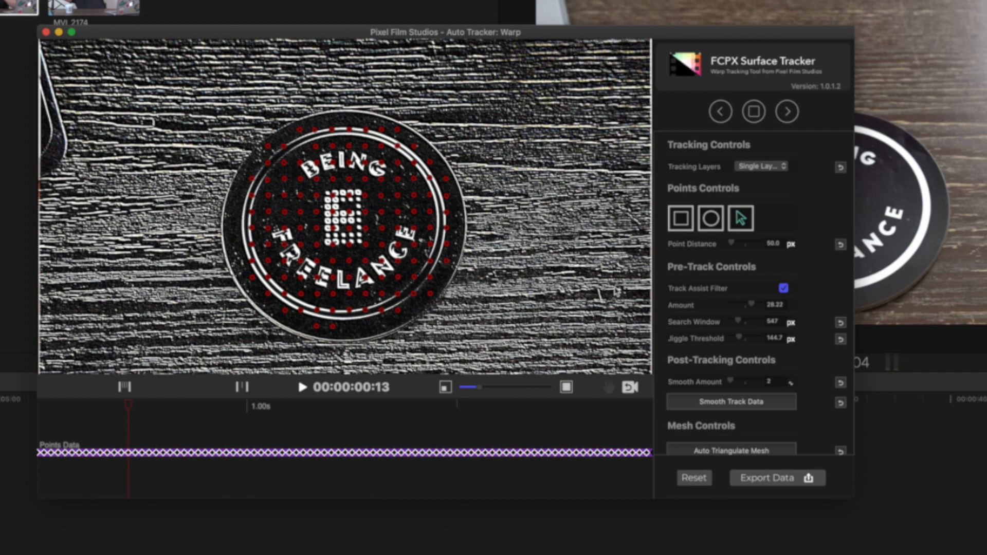
scroll(824, 301, "down", 3)
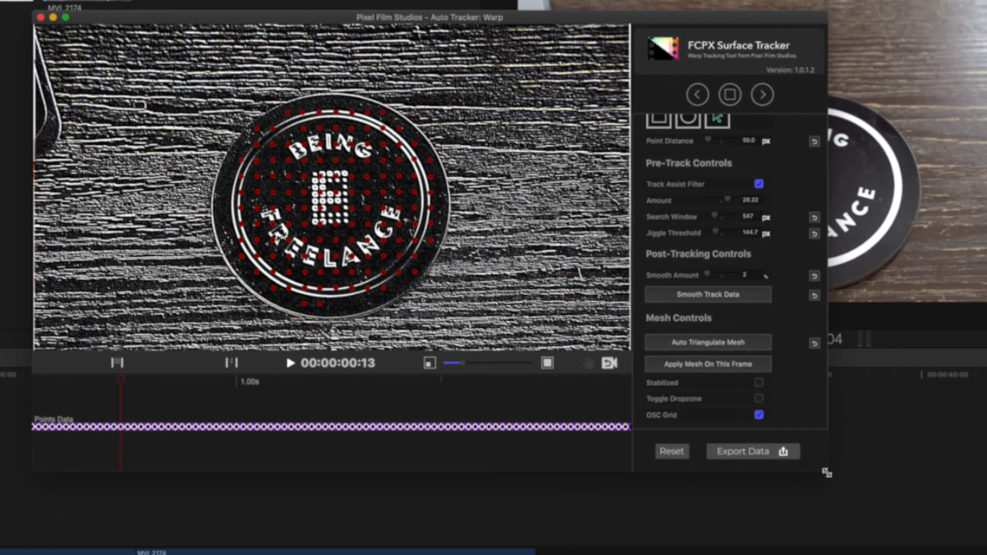
left_click_drag(854, 498, 883, 554)
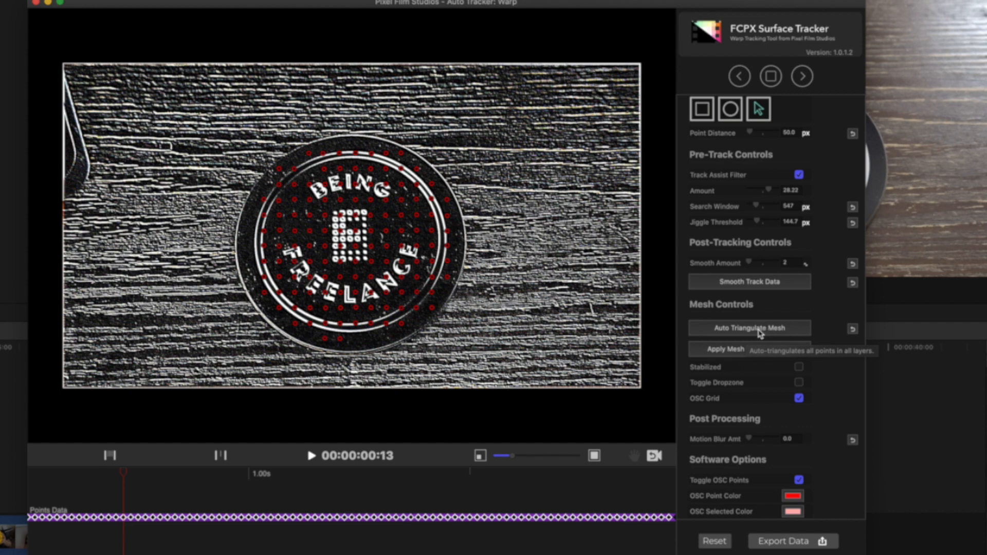
left_click(757, 334)
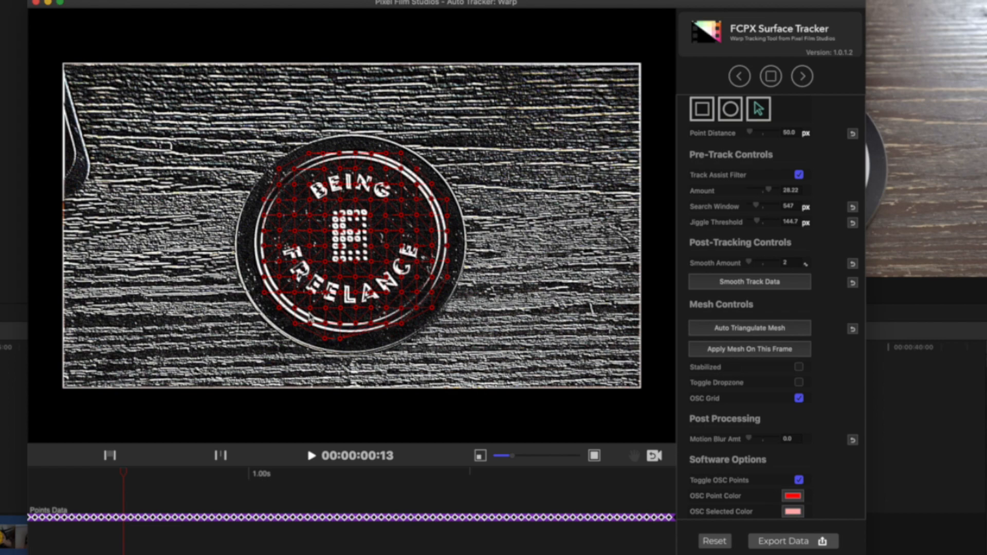
Delete a tracking point beside the coaster's central emblem at 00:00:01:09 and auto-triangulate the mesh again.
left_click_drag(512, 457, 521, 457)
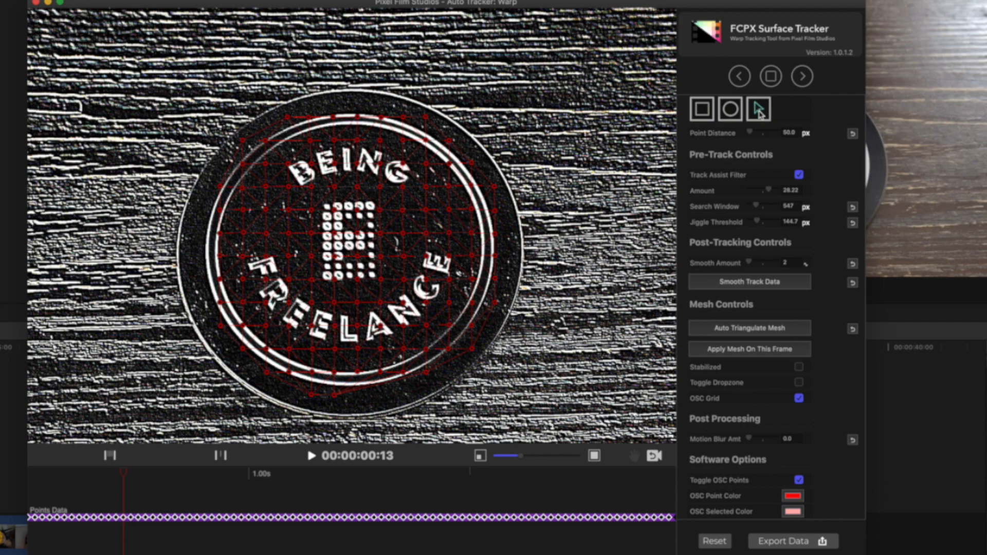
left_click(482, 333)
left_click_drag(118, 476, 315, 442)
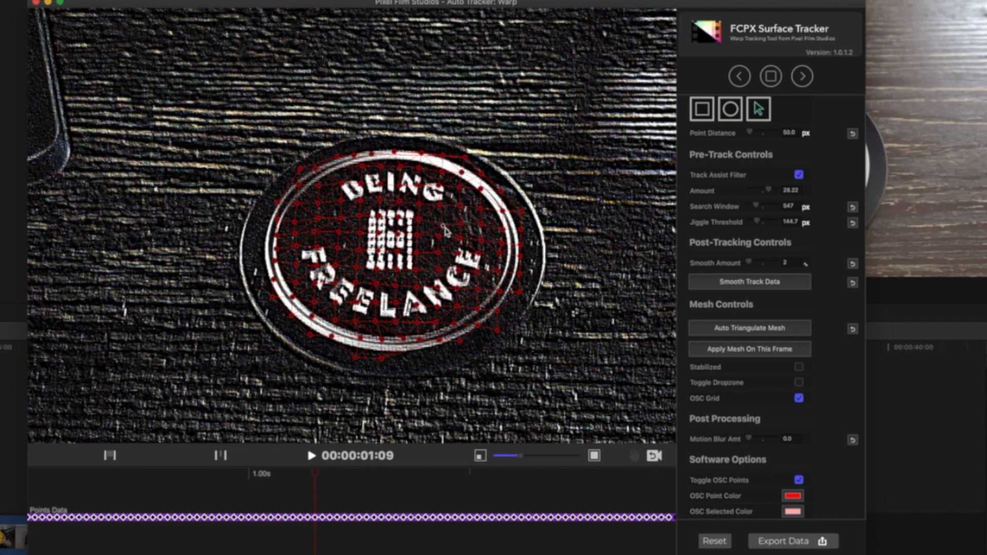
key("Delete")
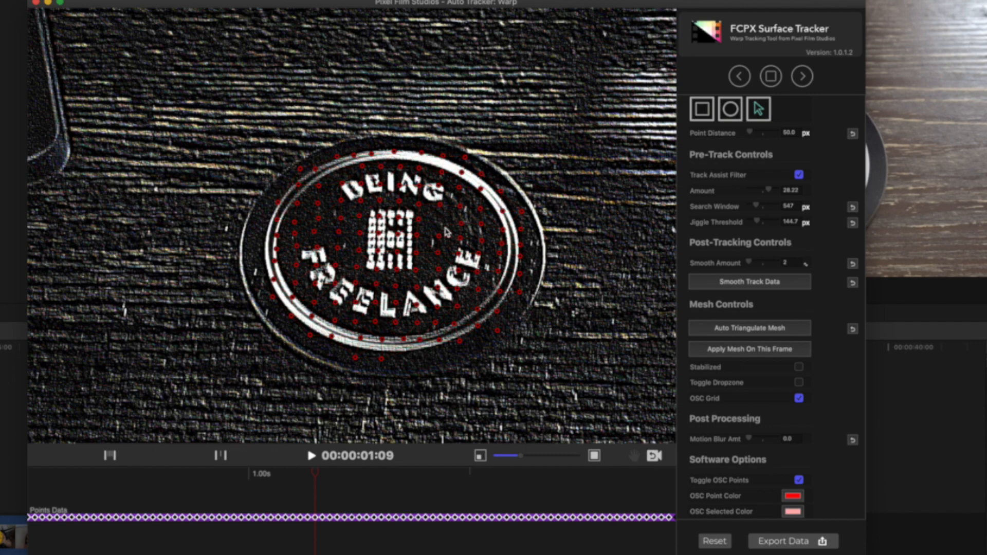
left_click(742, 334)
Remove another tracking point beside the emblem at 00:00:01:10 and re-triangulate the mesh.
mouse_move(319, 478)
left_mouse_down()
mouse_move(114, 467)
mouse_move(325, 475)
left_mouse_up()
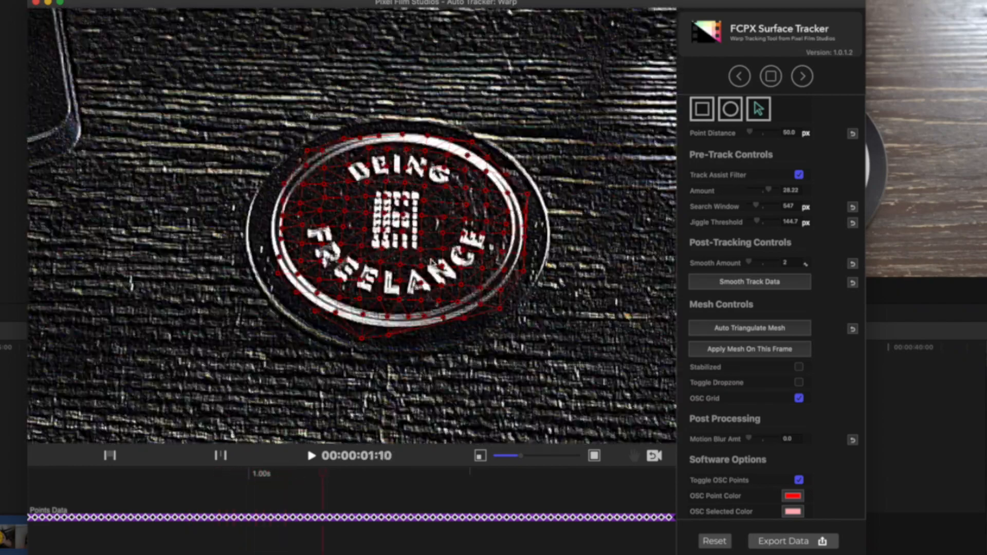
left_click_drag(445, 233, 445, 218)
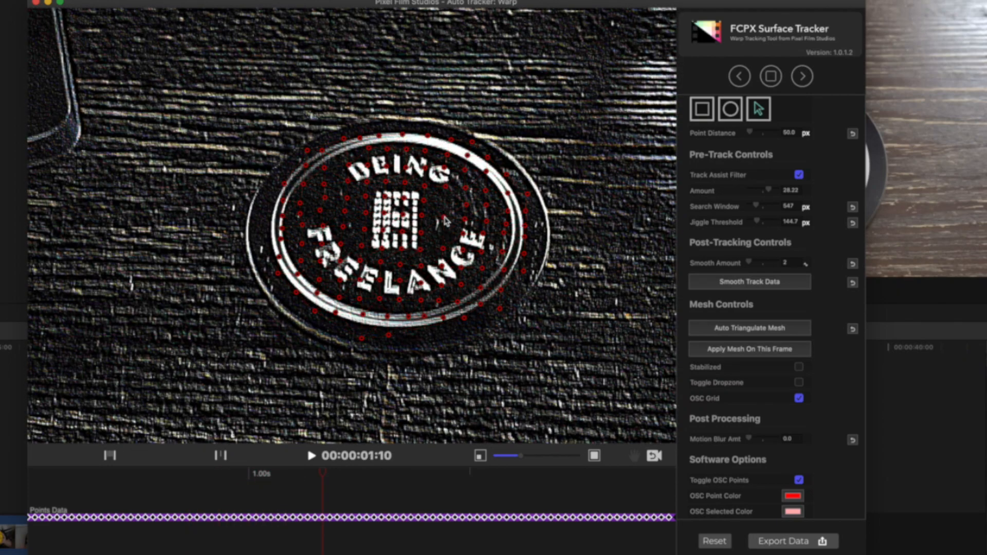
left_click(756, 332)
Turn on Toggle Dropzone at 00:00:00:26 and scrub through the clip to check how the drop zone follows the coaster.
left_click_drag(324, 476, 220, 476)
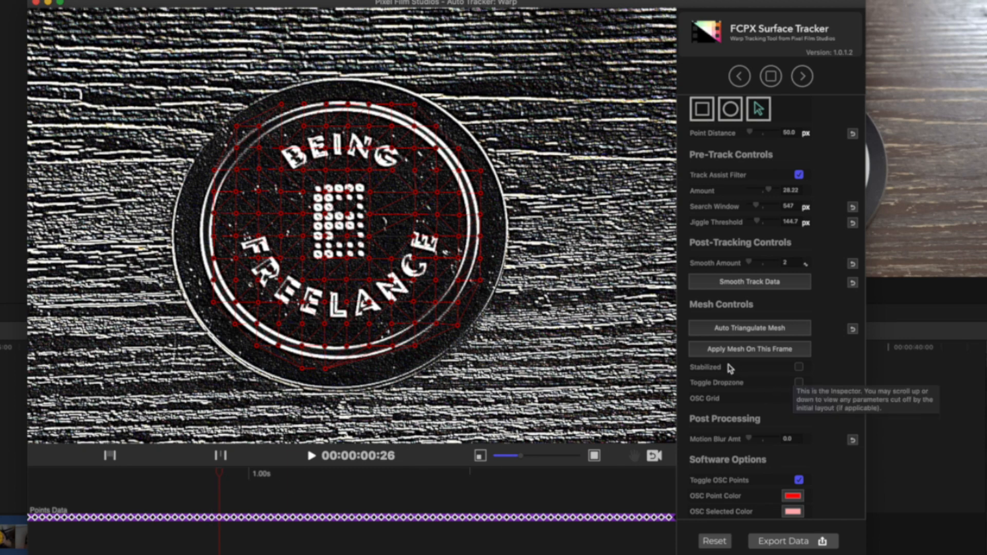
left_click(799, 382)
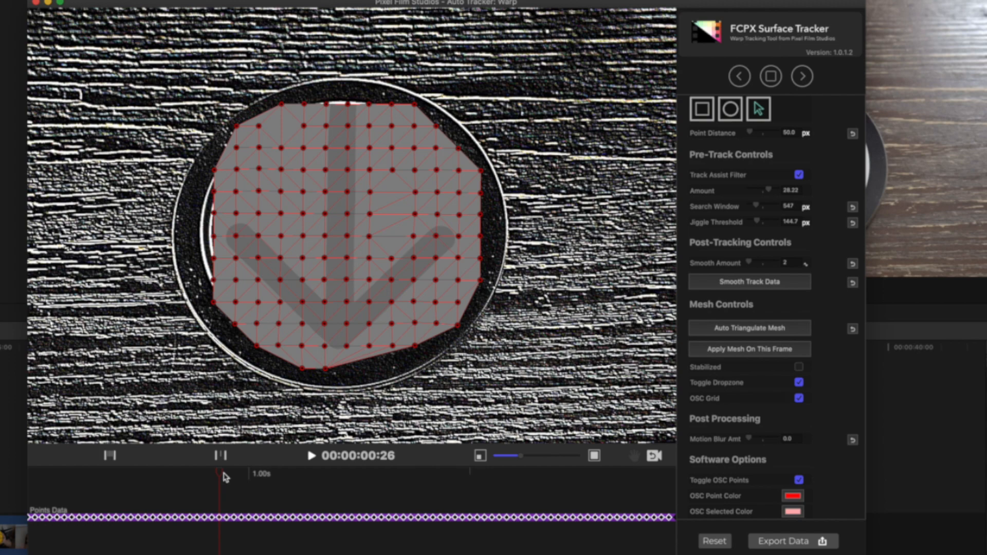
left_click_drag(221, 477, 345, 483)
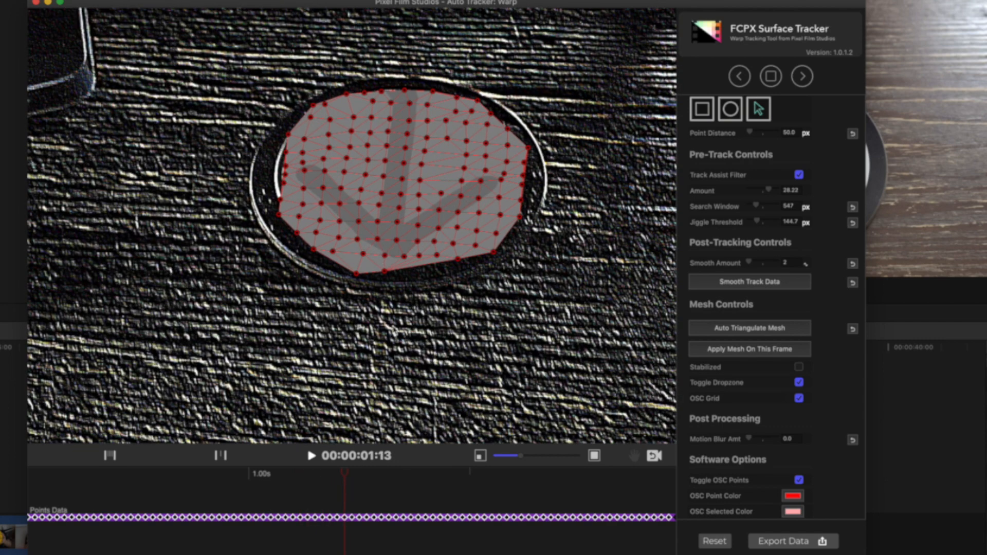
left_click_drag(346, 476, 271, 478)
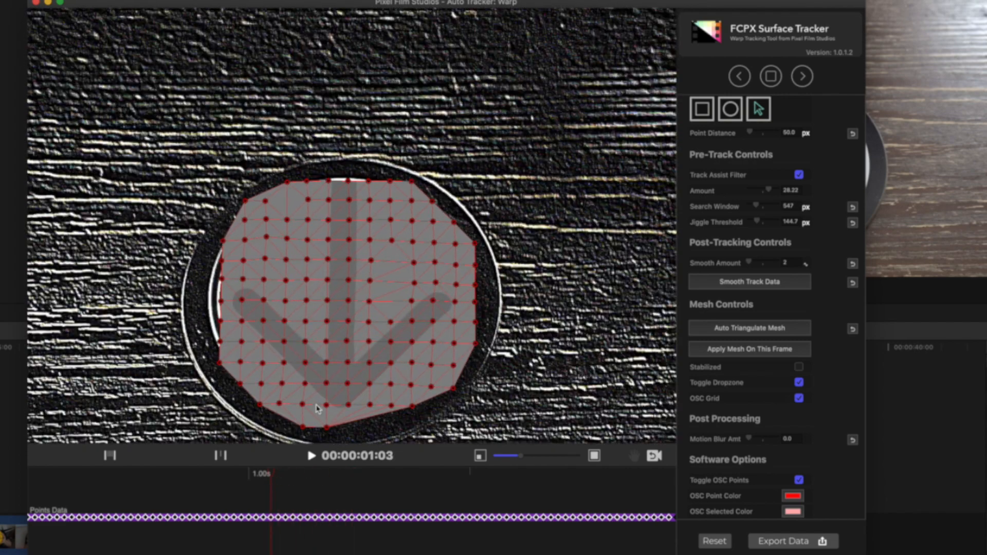
left_click_drag(272, 471, 372, 472)
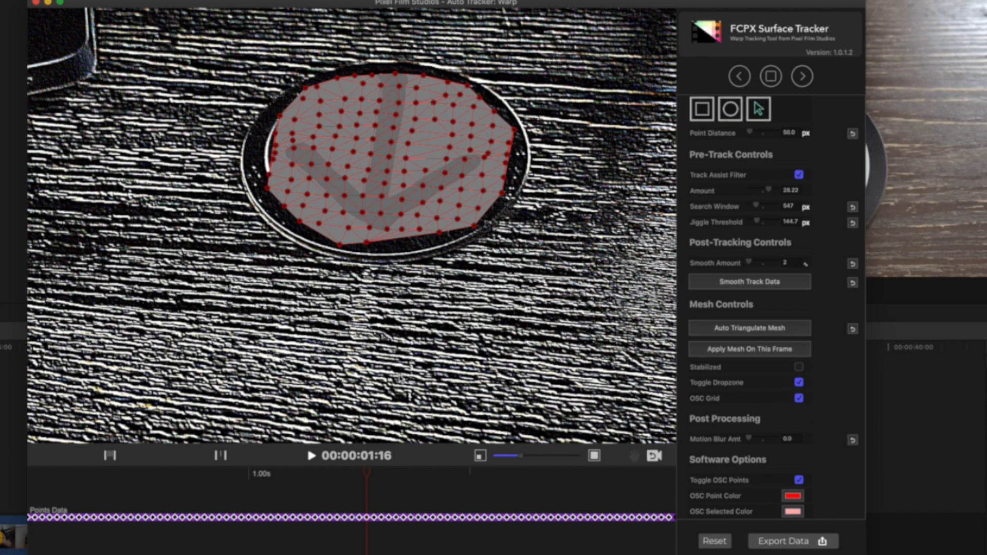
Check how the drop zone follows the coaster up to 00:00:01:24 and export the tracking data.
left_click_drag(374, 473, 669, 477)
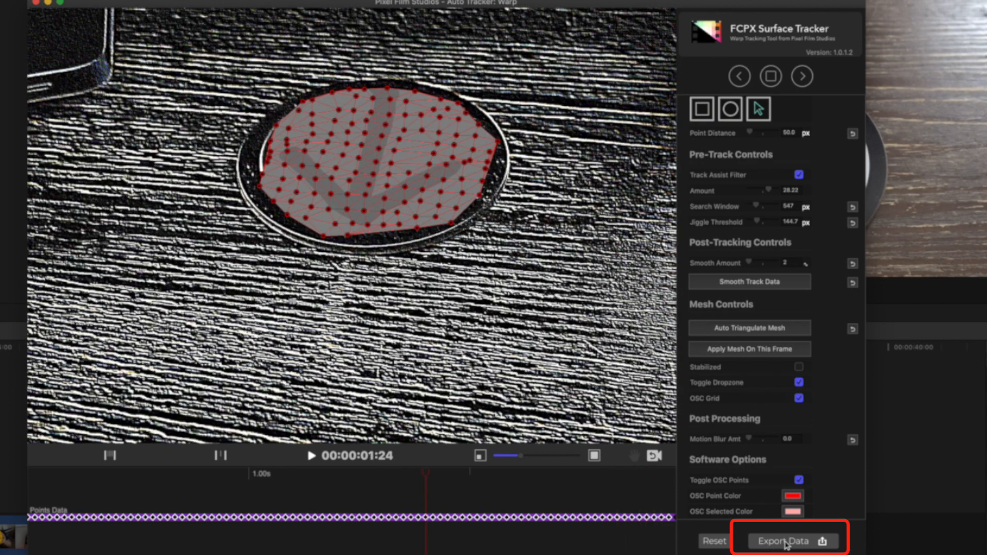
left_click(786, 544)
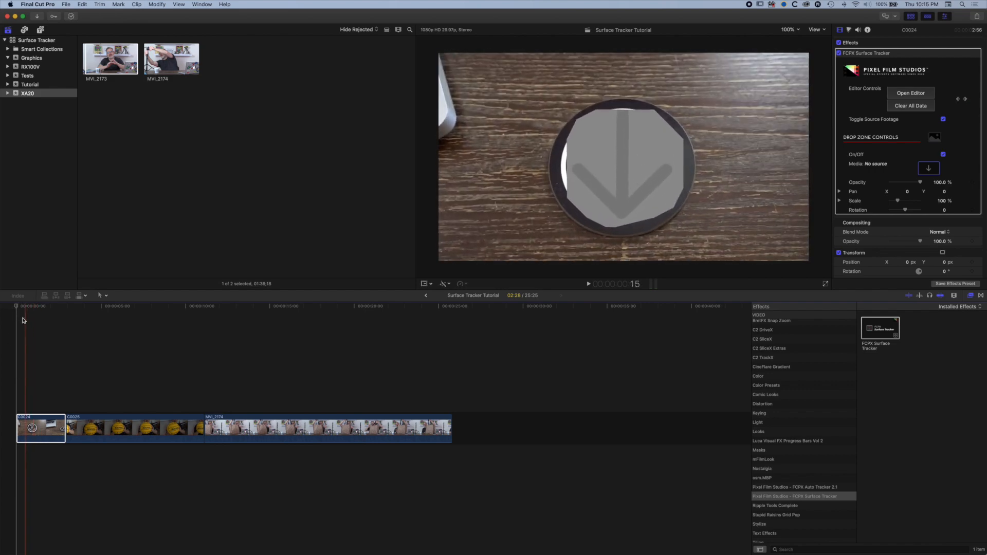
Fill the Surface Tracker drop zone of coaster clip C0024 with the Tea Sip 01 clip from the Graphics event.
left_click(29, 430)
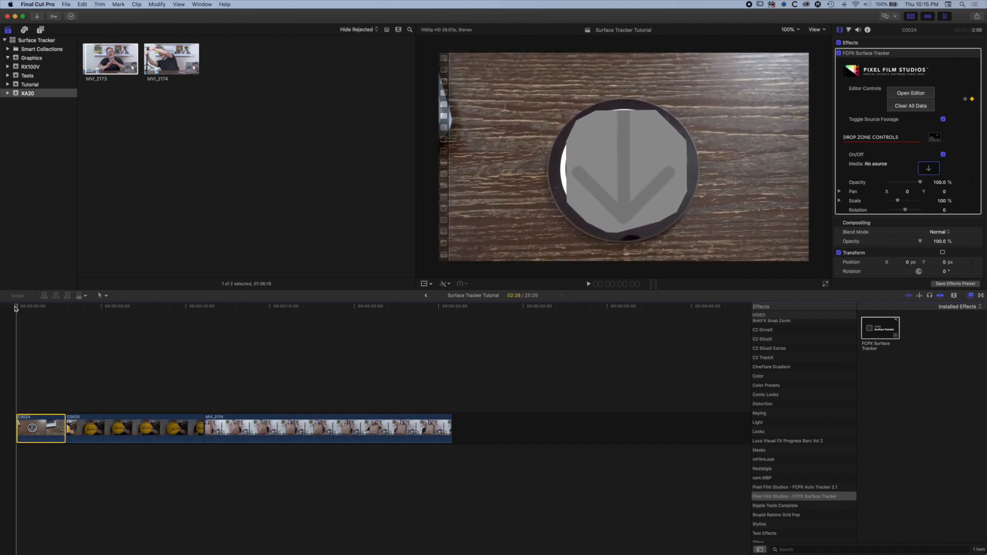
left_click(30, 58)
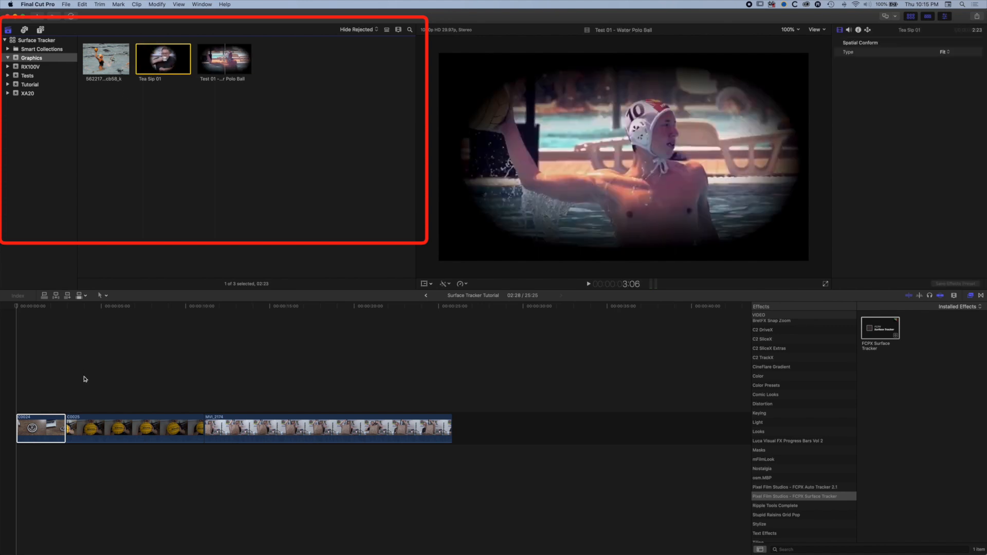
left_click(18, 317)
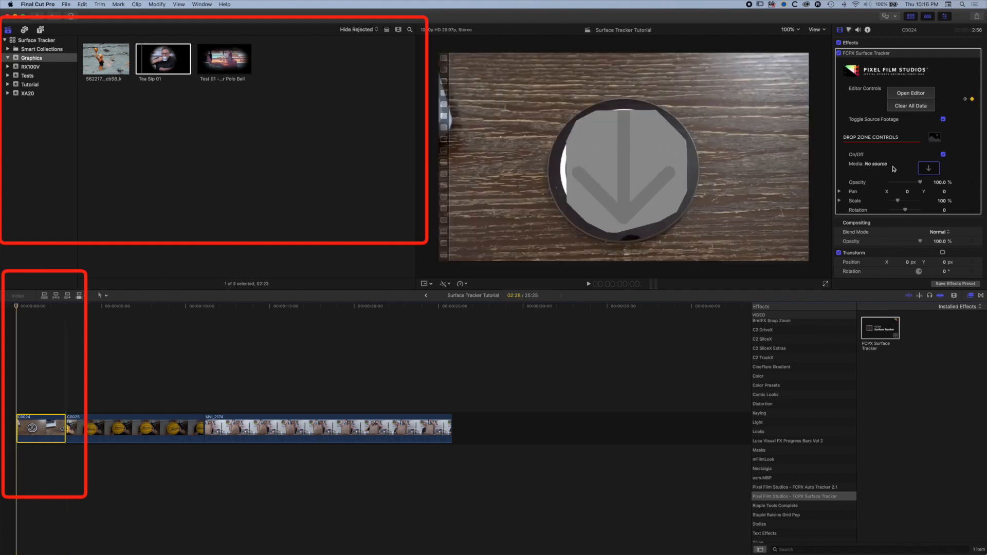
left_click(929, 169)
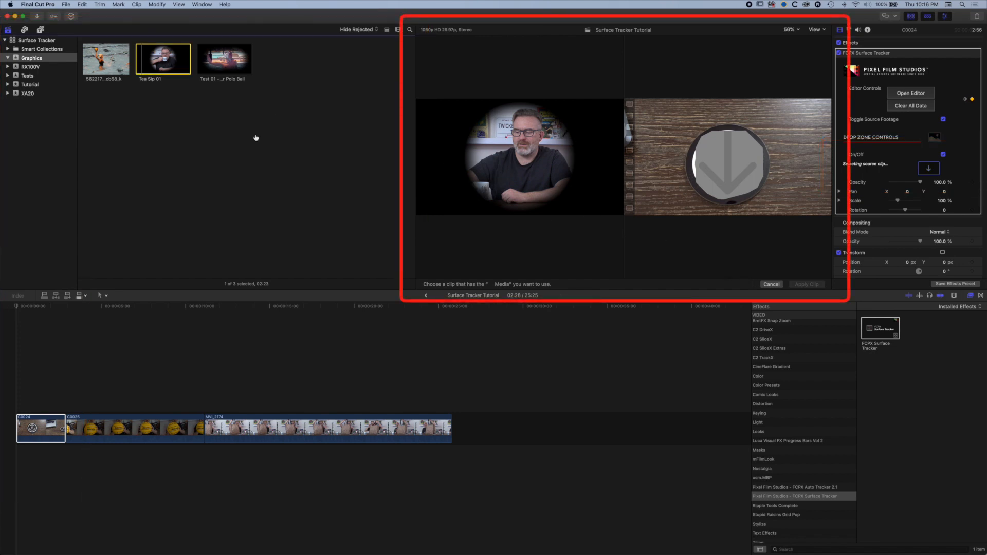
left_click(142, 58)
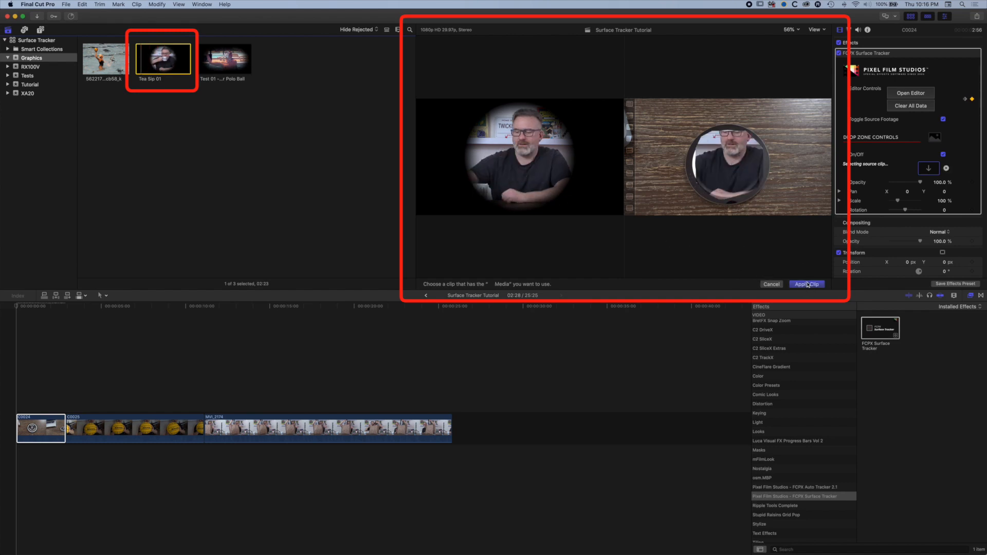
left_click(807, 284)
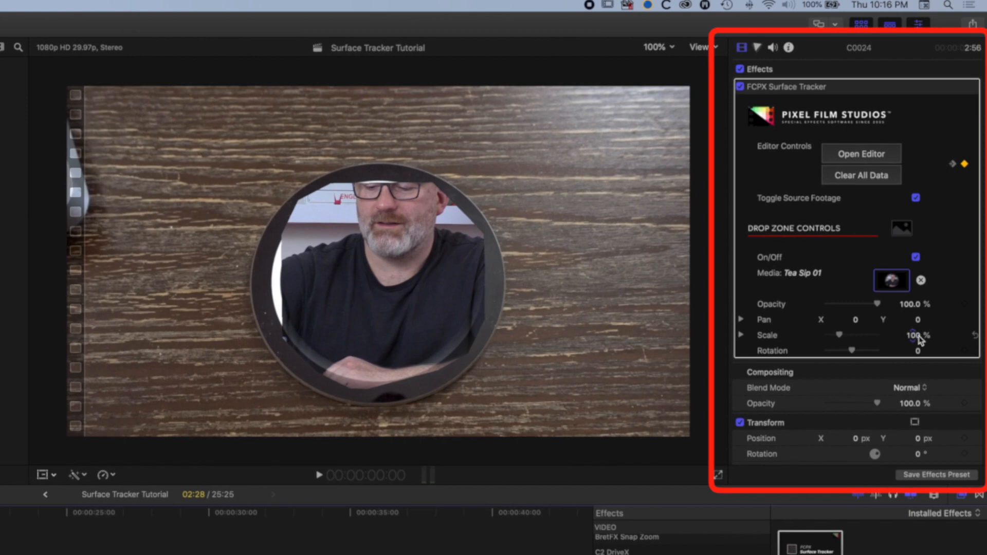
Fit the tea-sip video inside the coaster's ring with drop zone scale 65%, pan Y -6.0 and opacity about 92.28%.
left_click_drag(915, 335, 914, 335)
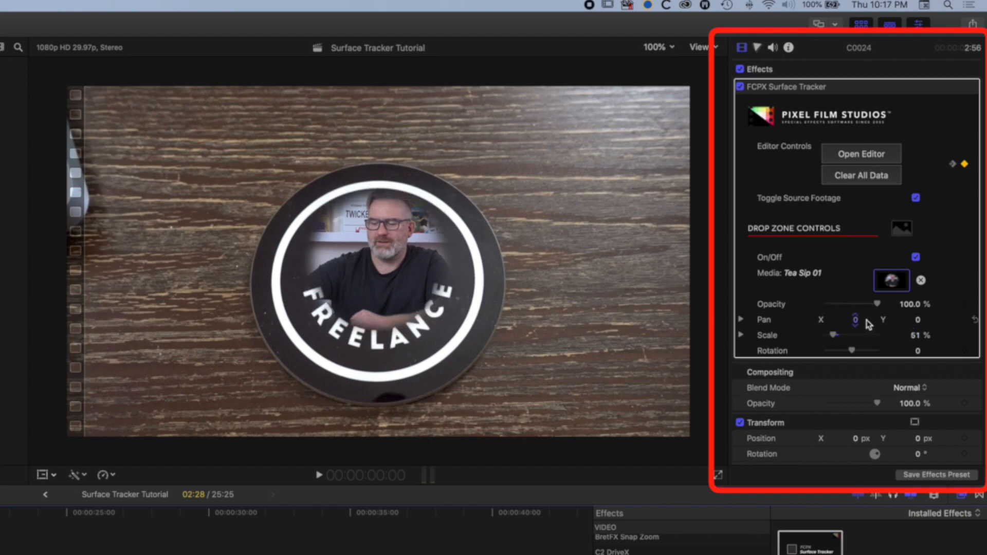
left_click_drag(918, 320, 915, 335)
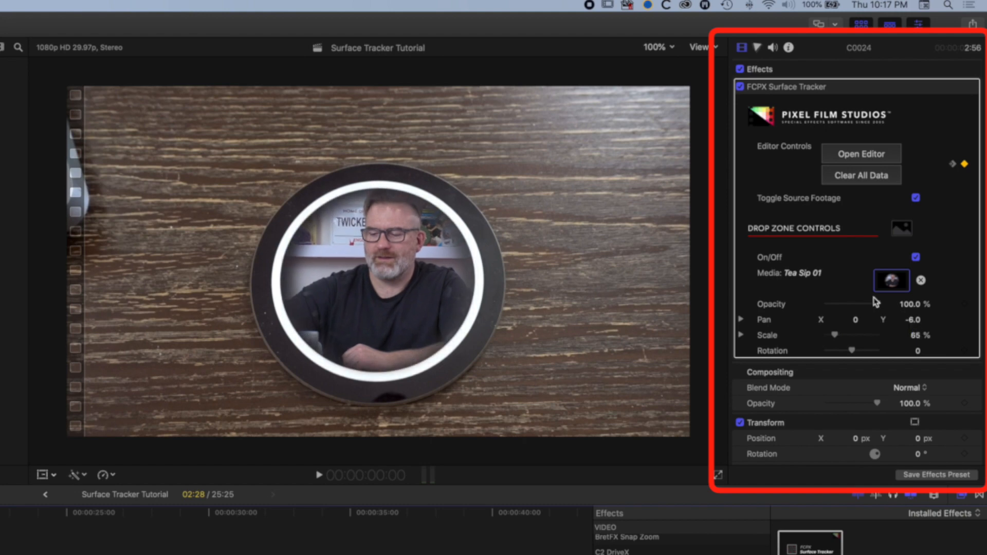
left_click_drag(878, 305, 859, 306)
left_click_drag(857, 307, 873, 307)
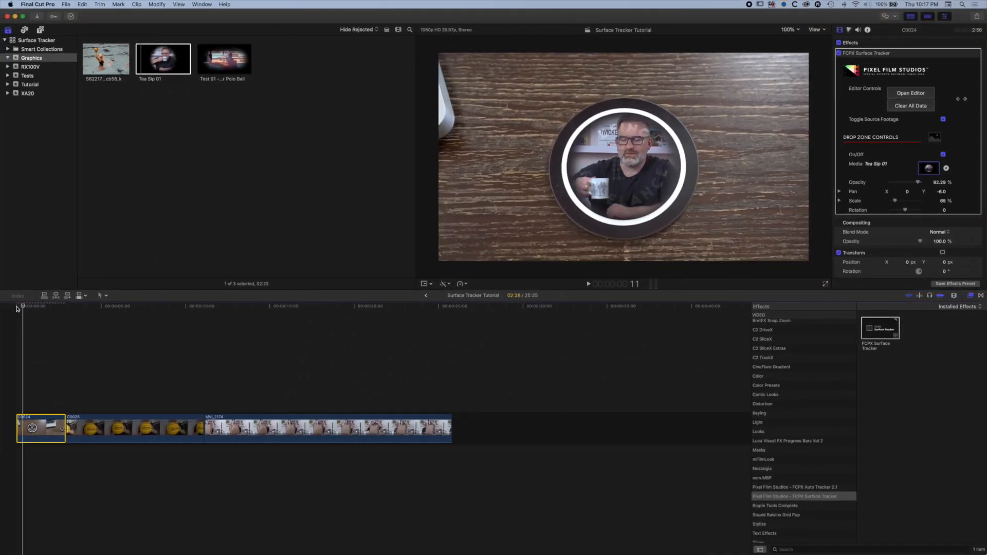
Play the coaster clip from the start to check the tracked tea-sip video, and show the clip's retime editor.
left_click(17, 307)
key("space")
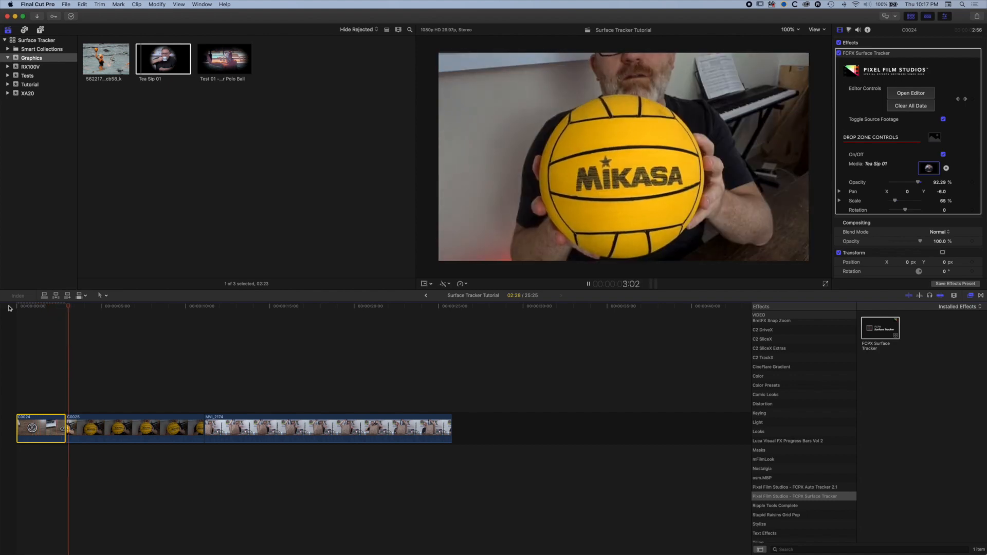
key("space")
left_click_drag(55, 308, 16, 309)
key("space")
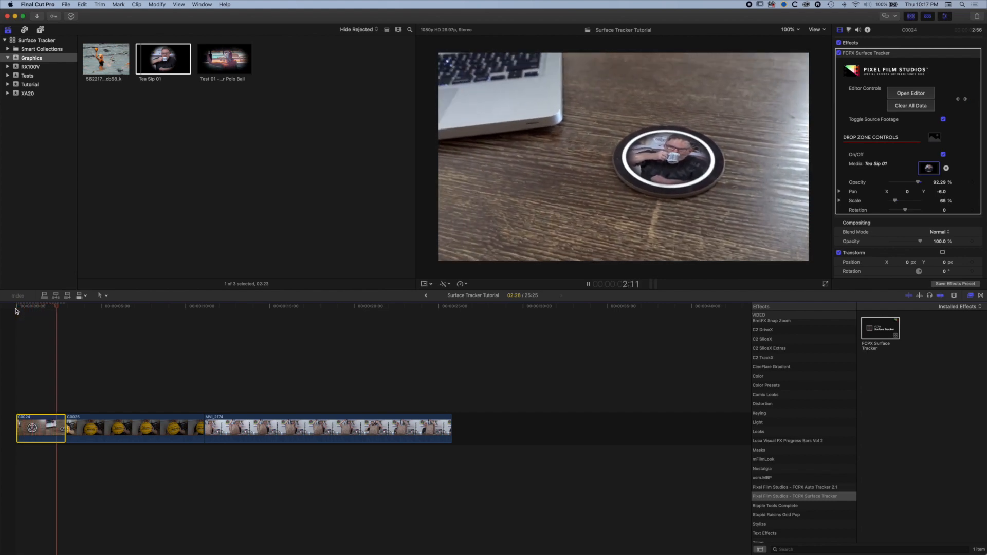
key("space")
key("super+r")
Apply the FCPX Surface Tracker effect to the yellow ball clip C0025 in the timeline.
left_click_drag(51, 307, 115, 310)
left_click(128, 427)
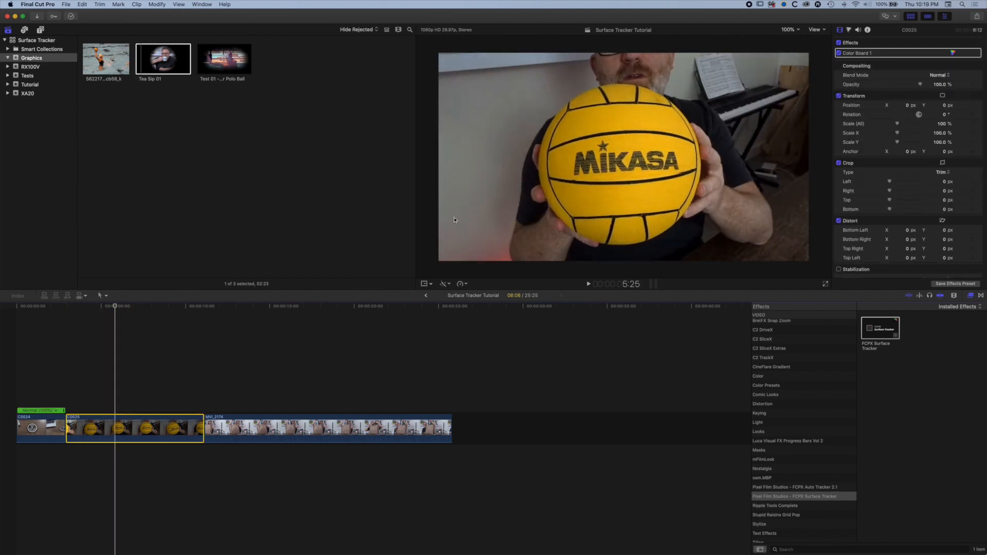
left_click_drag(873, 329, 183, 426)
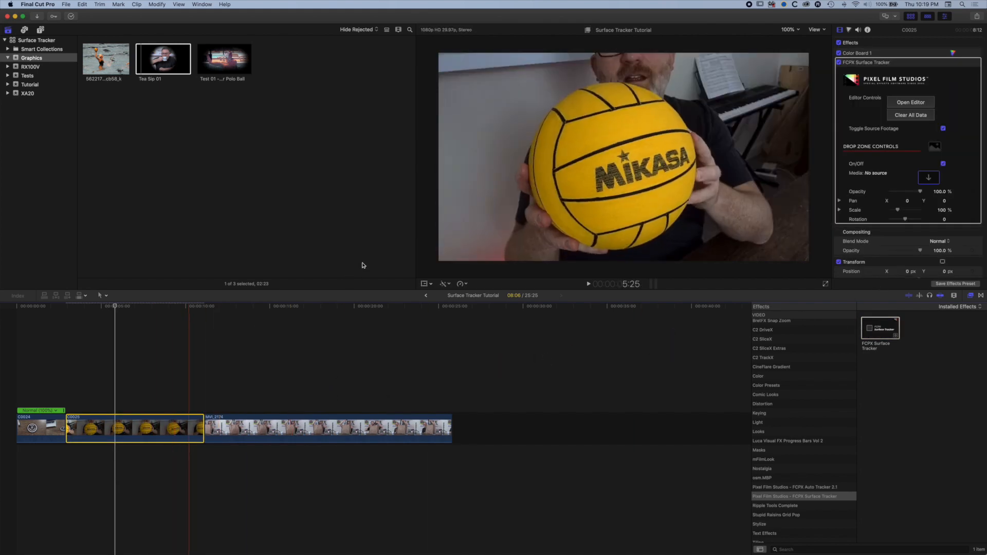
Open the Surface Tracker editor for the ball clip, and reposition and enlarge its window.
left_click(907, 105)
left_click_drag(549, 140, 387, 78)
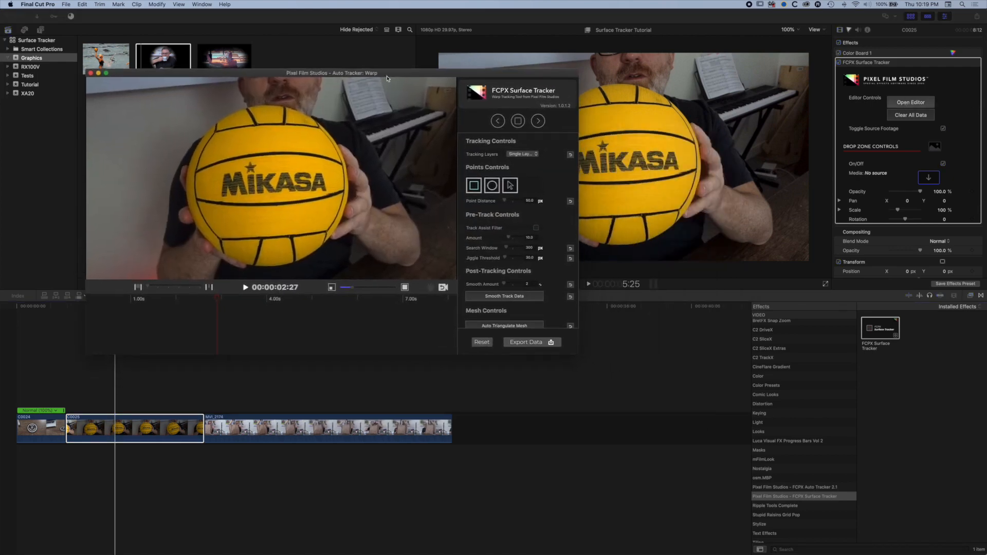
left_click_drag(578, 355, 696, 447)
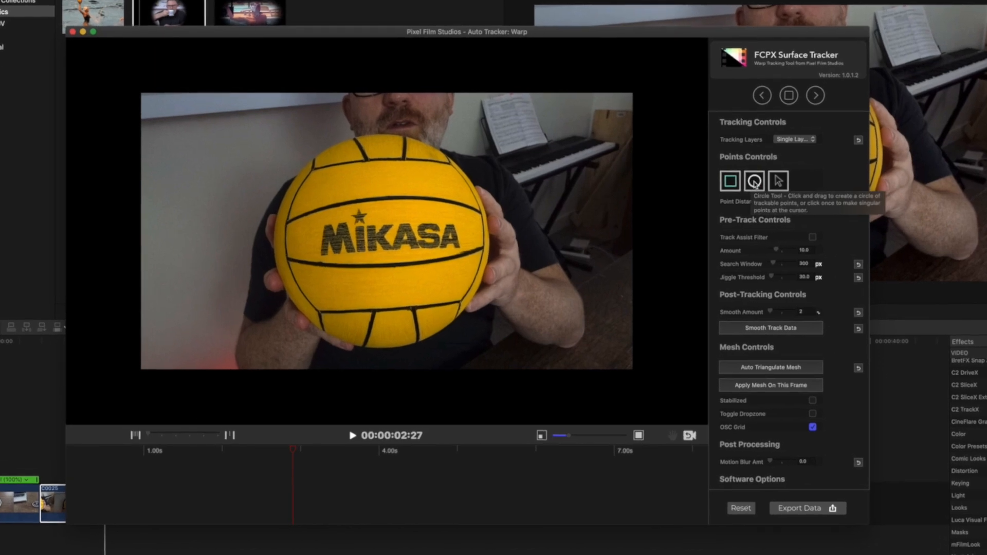
Draw a circle of tracking points covering the ball at 00:00:02:27 and track them backward.
left_click(737, 184)
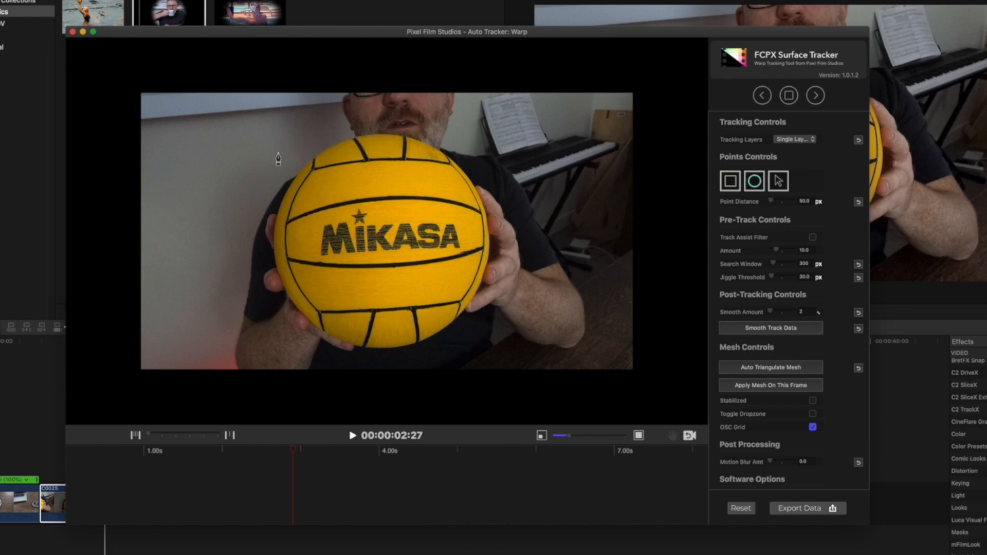
left_click_drag(281, 148, 483, 345)
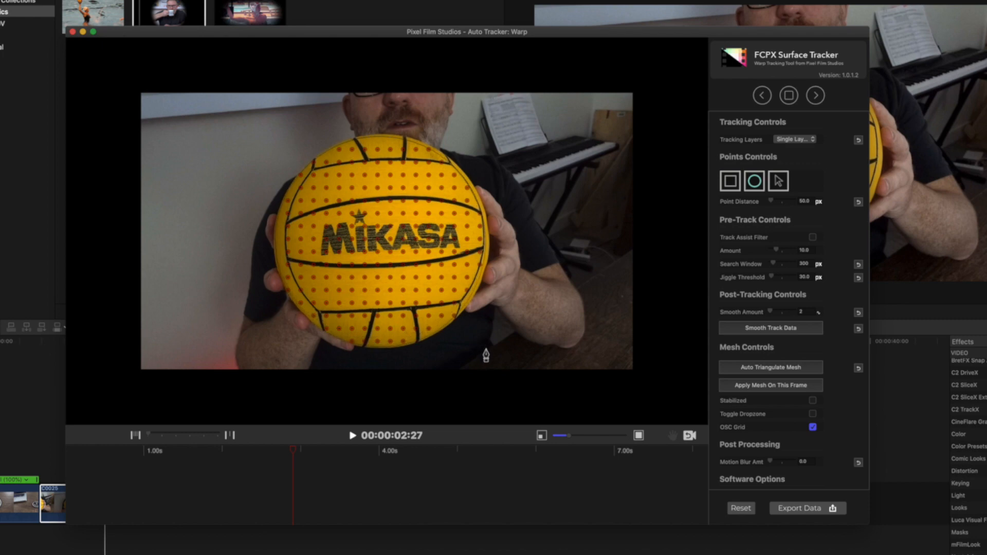
left_click_drag(485, 350, 486, 350)
left_click(763, 95)
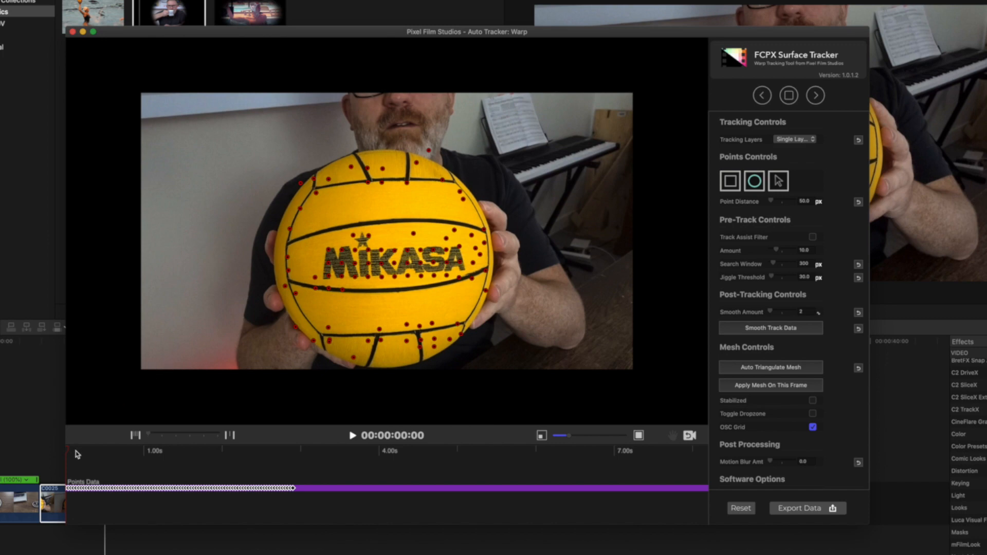
Delete the poorly tracking points on the ball's right side and lower panels, checking frames between 00:00:00:21 and 00:00:01:08.
left_click_drag(66, 450, 168, 453)
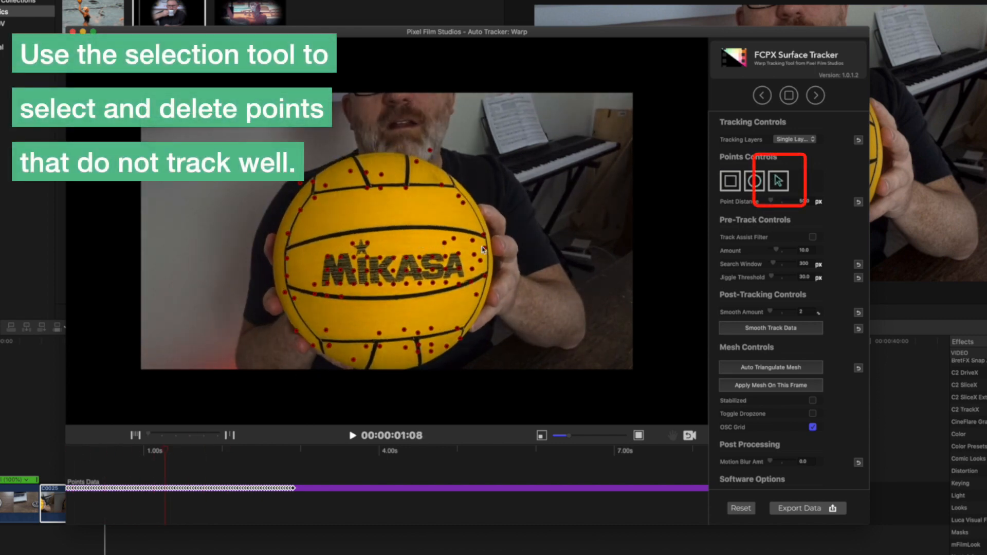
mouse_move(161, 450)
left_mouse_down()
mouse_move(135, 448)
mouse_move(157, 447)
left_mouse_up()
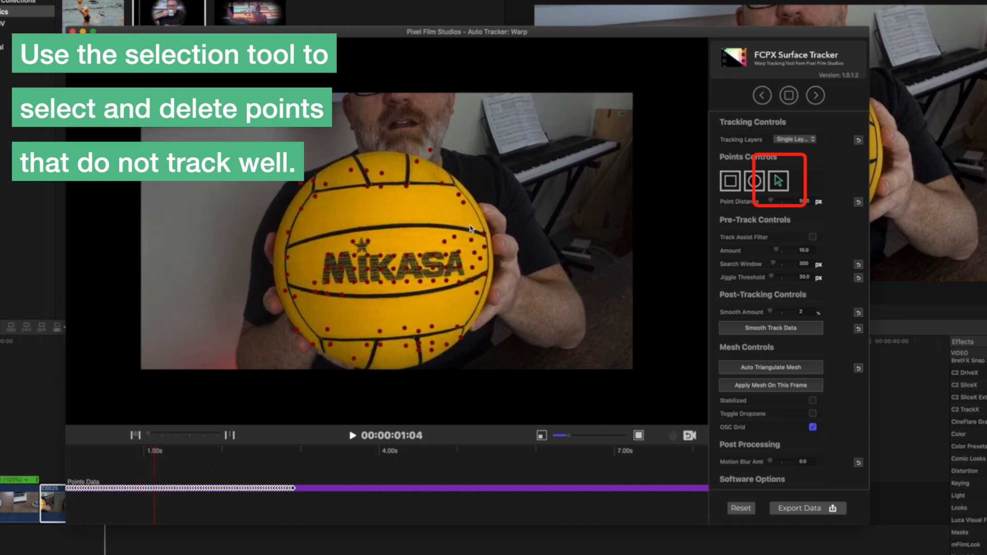
left_click_drag(483, 247, 496, 263)
left_click_drag(150, 454, 119, 452)
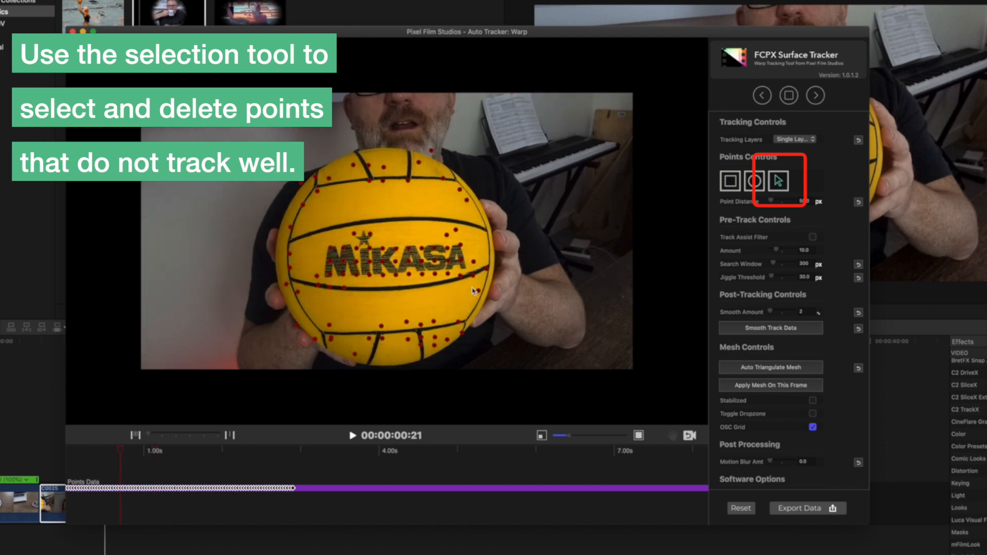
left_click_drag(122, 447, 165, 451)
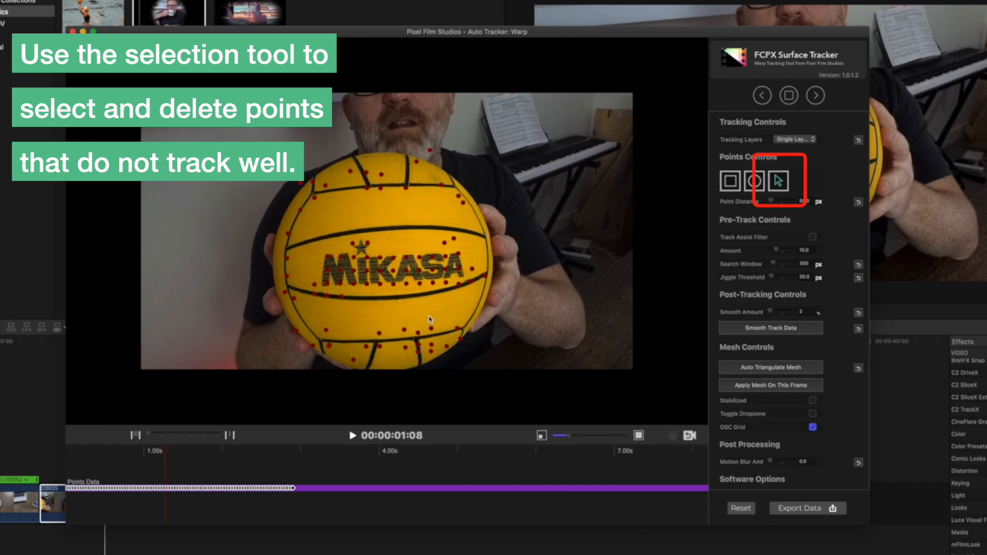
key("Left")
key("Left")
key("Left")
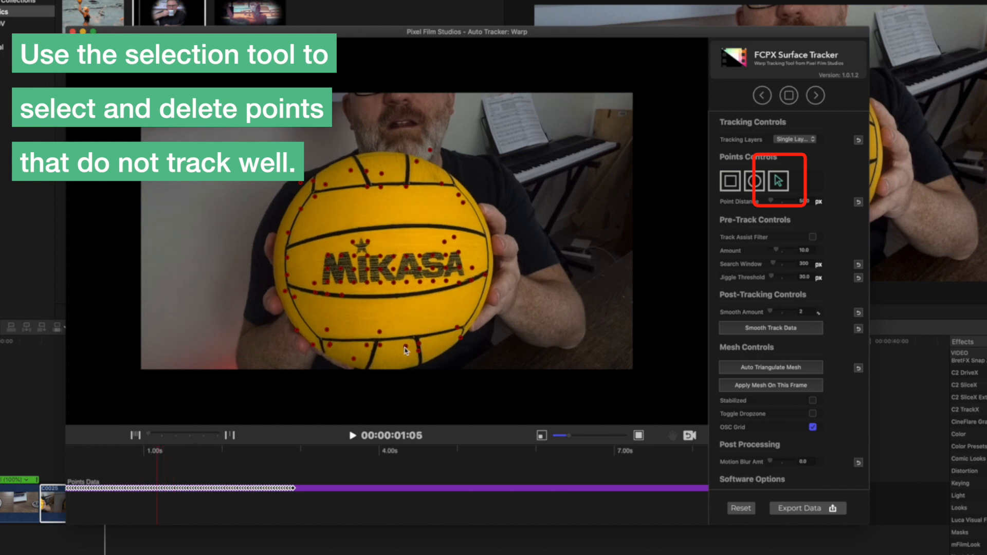
Turn on the Track Assist Filter with an amount of 29.8 and add a single tracking point left of the MIKASA lettering.
left_click(812, 238)
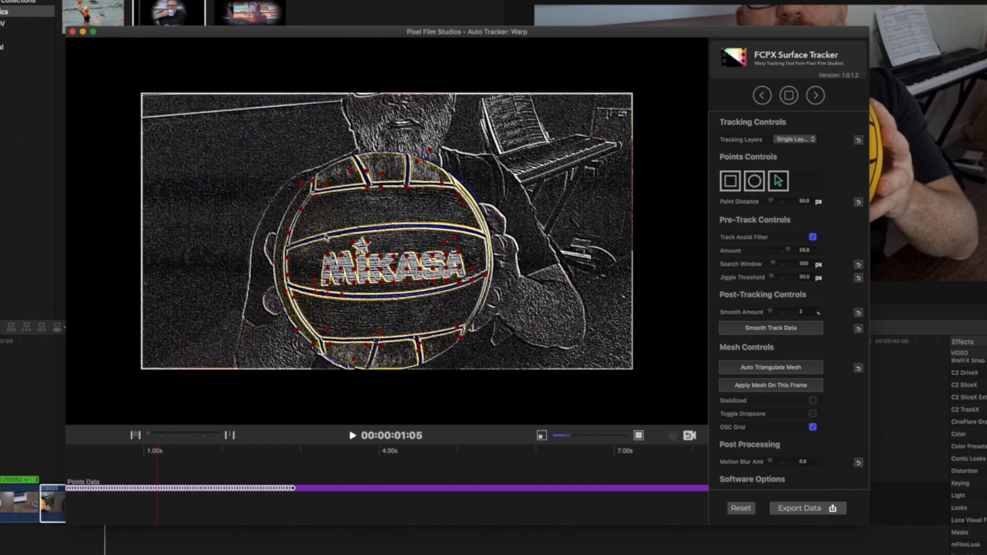
left_click_drag(560, 433, 589, 438)
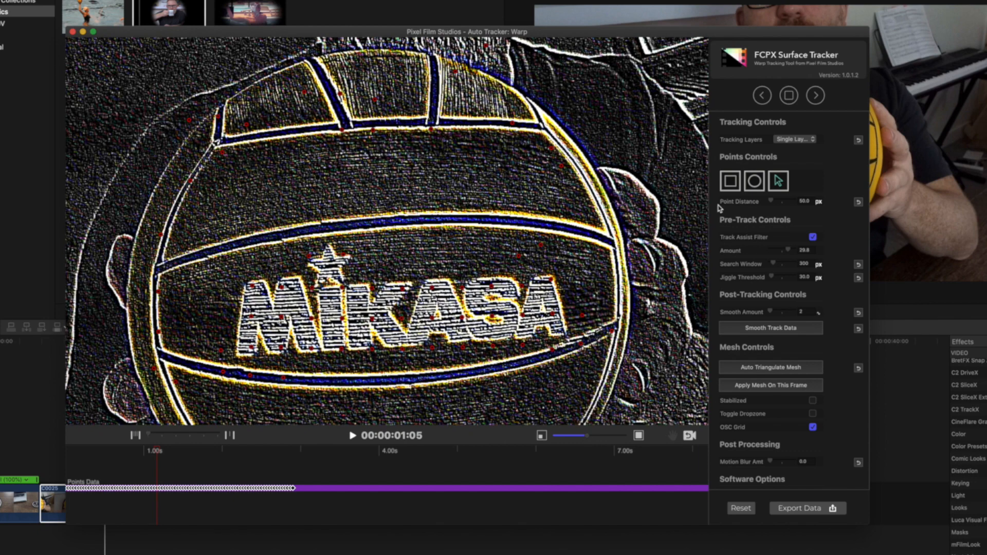
left_click(730, 180)
left_click(201, 272)
Track the ball's points backward to the first frame and forward, stopping at 00:00:03:18.
left_click(762, 96)
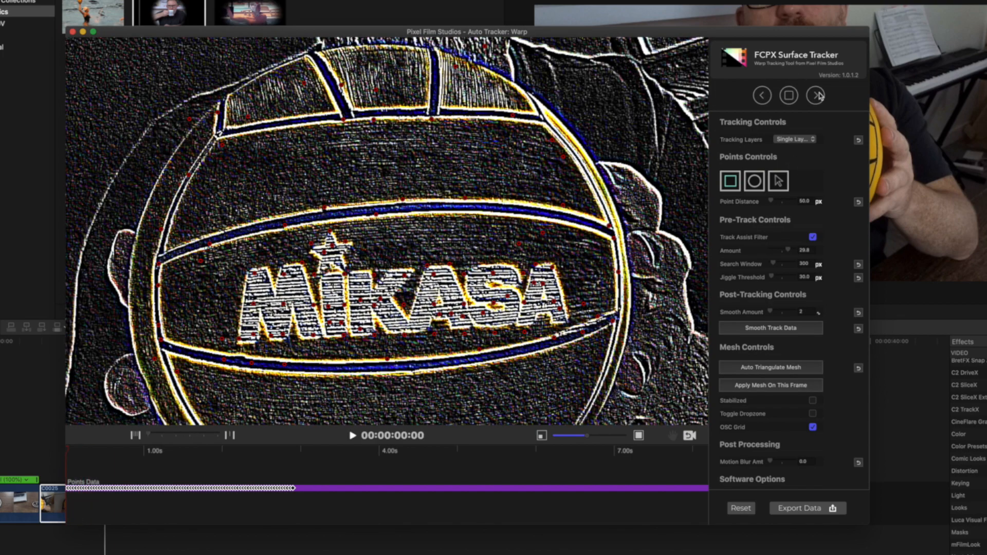
left_click(817, 96)
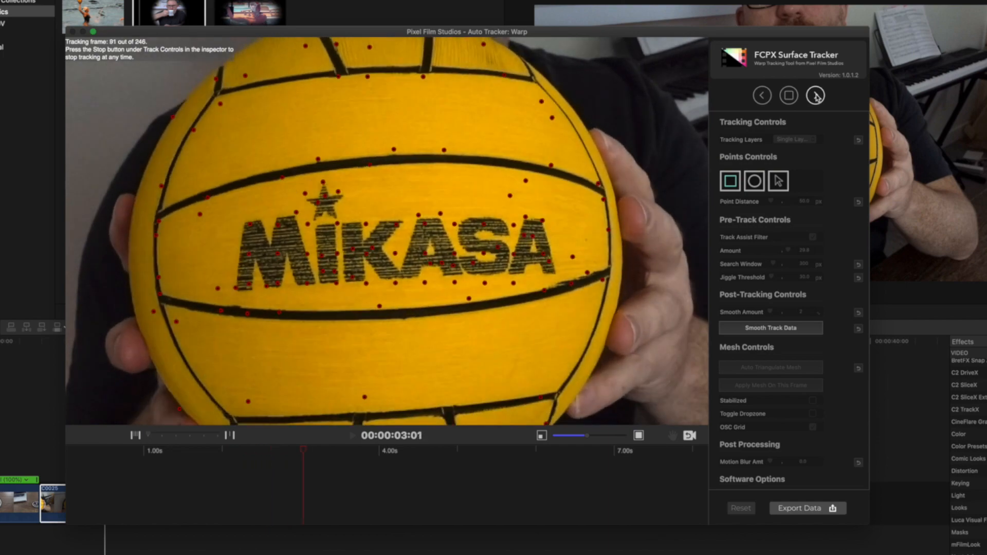
left_click(789, 95)
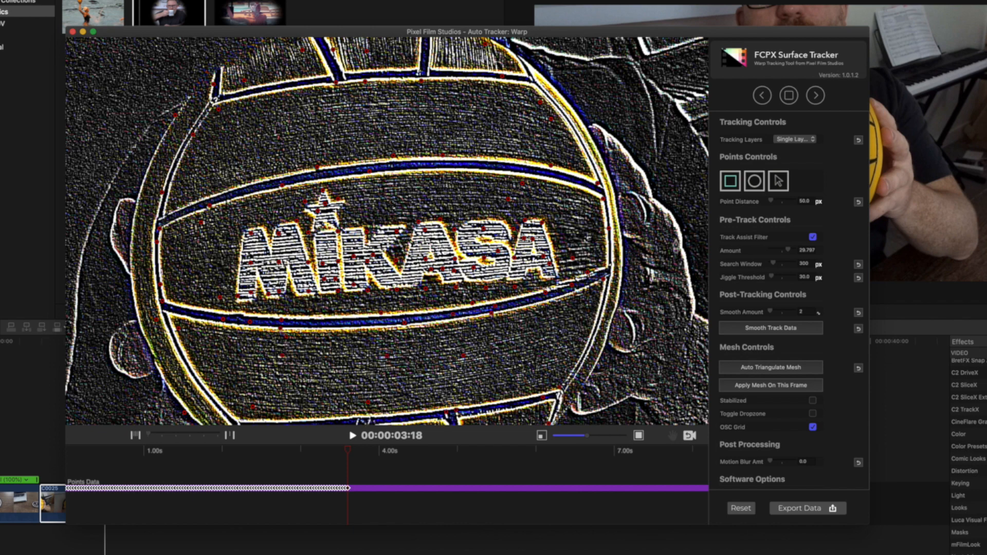
Track the points backward to the first frame and forward to 00:00:08:06, and turn off the Track Assist Filter.
left_click(762, 96)
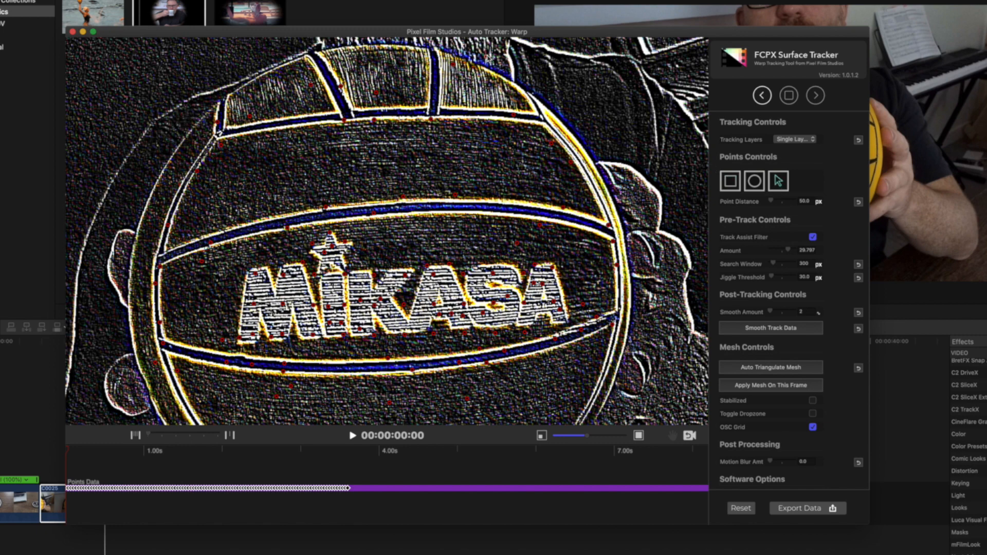
left_click(816, 96)
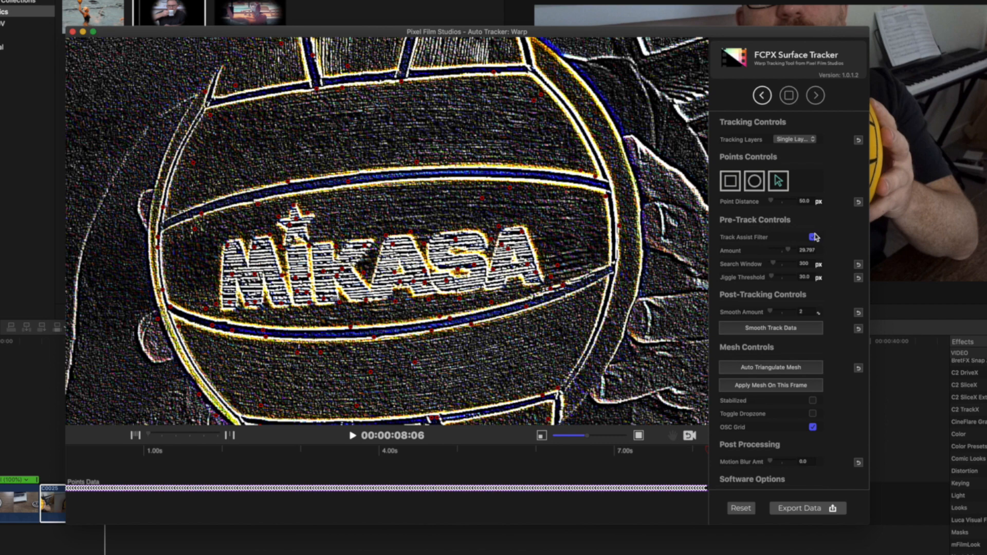
left_click(813, 237)
Delete the stray tracking points at the ball's lower-left edge, checking frames from 00:00:08:06 back to the first frame.
left_click_drag(706, 451, 683, 453)
left_click_drag(672, 450, 685, 450)
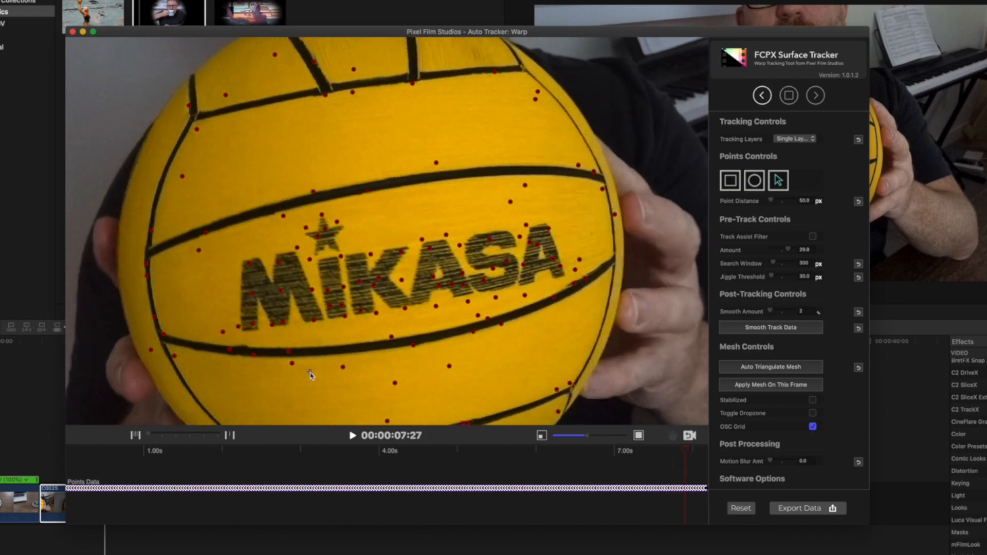
key("Delete")
left_click_drag(588, 438, 578, 438)
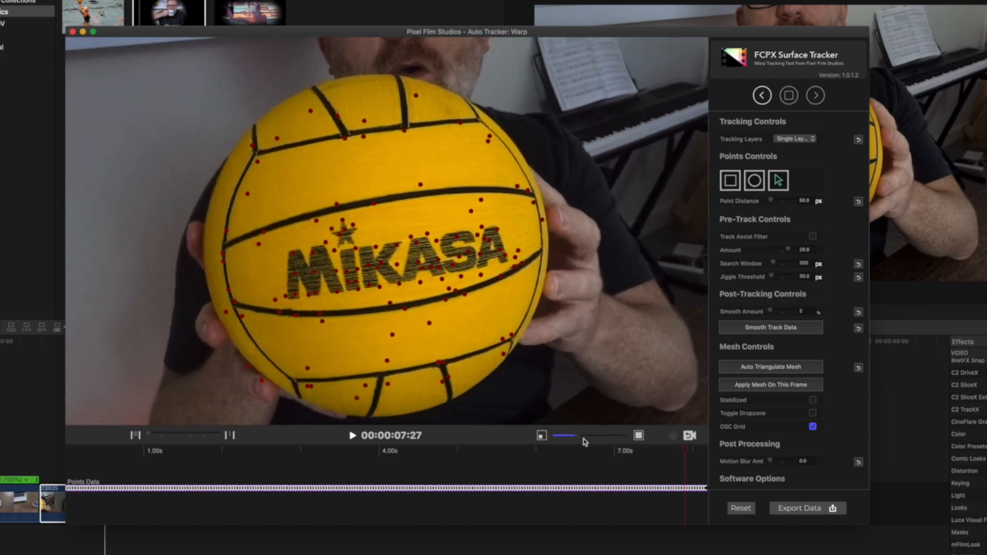
left_click_drag(687, 450, 673, 450)
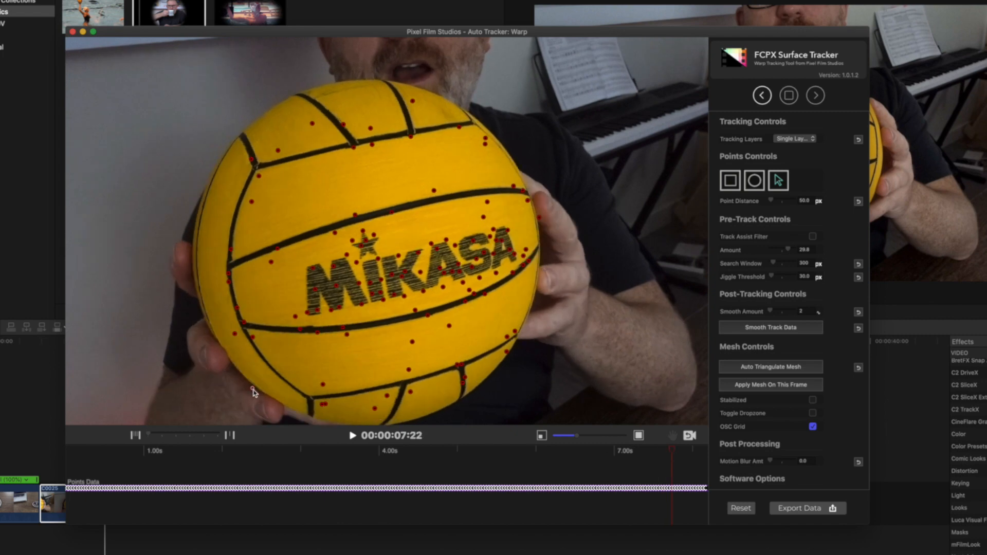
left_click_drag(665, 451, 426, 451)
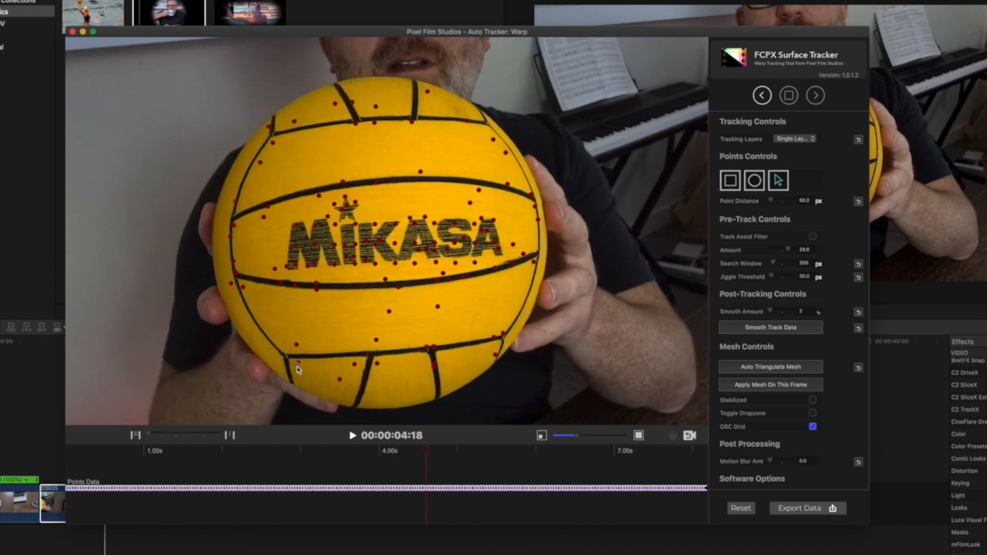
left_click_drag(445, 456, 609, 451)
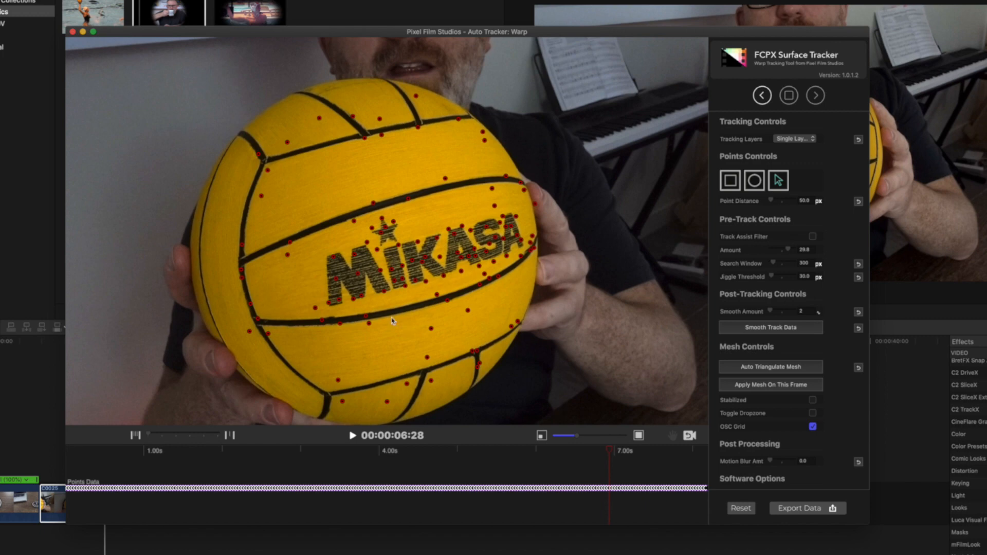
left_click_drag(620, 452, 58, 447)
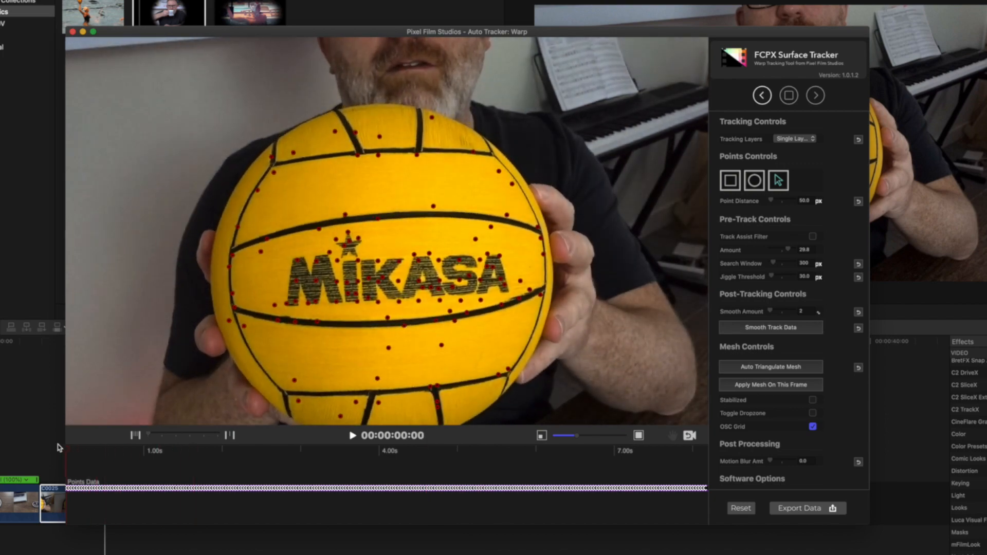
Auto-triangulate the mesh over the ball, delete the poorly placed point around 00:00:07:07, and triangulate the mesh again.
left_click(769, 368)
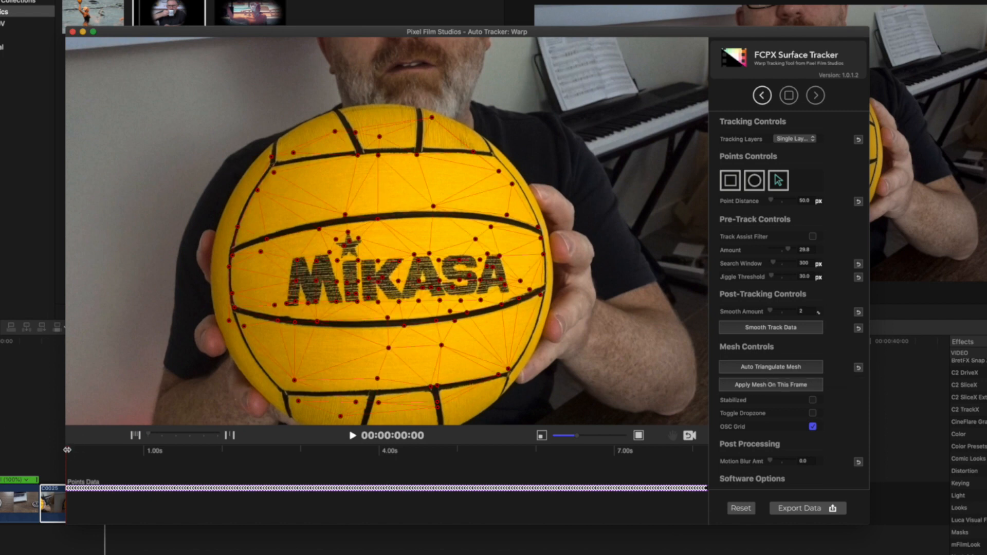
left_click_drag(70, 452, 507, 406)
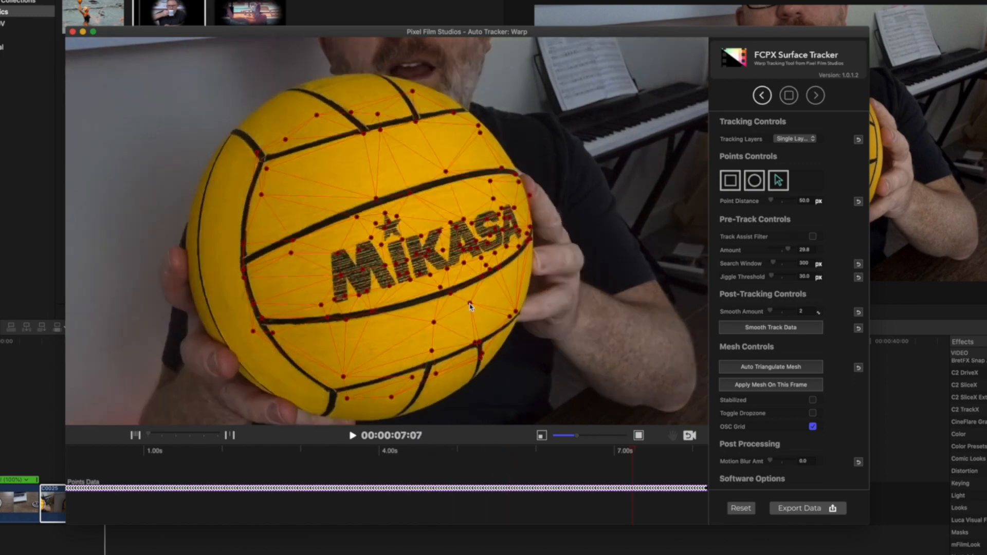
key("Delete")
left_click(741, 367)
With the dropzone turned on, check the mesh at 00:00:04:18 and the first frame, and export the tracking data.
left_click_drag(632, 452, 426, 454)
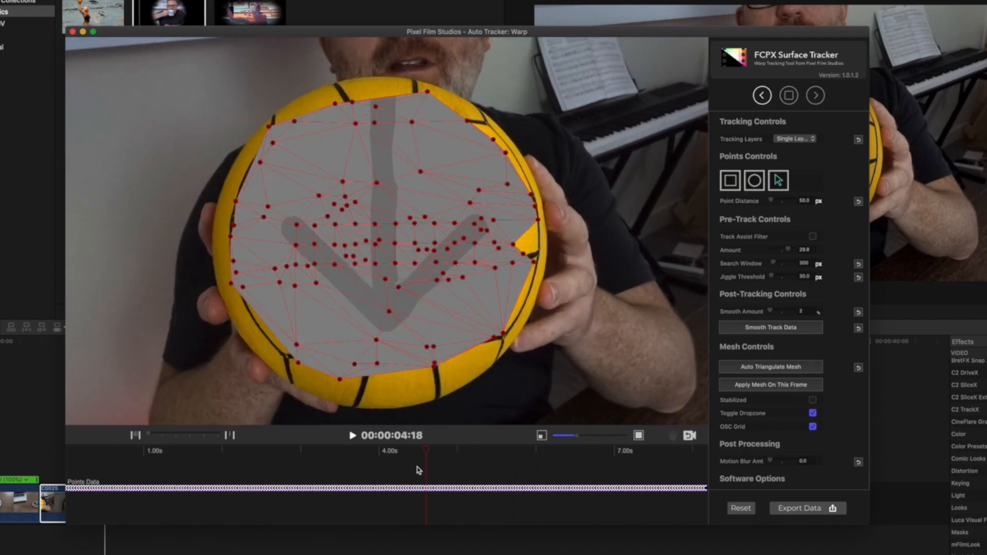
left_click_drag(429, 452, 77, 445)
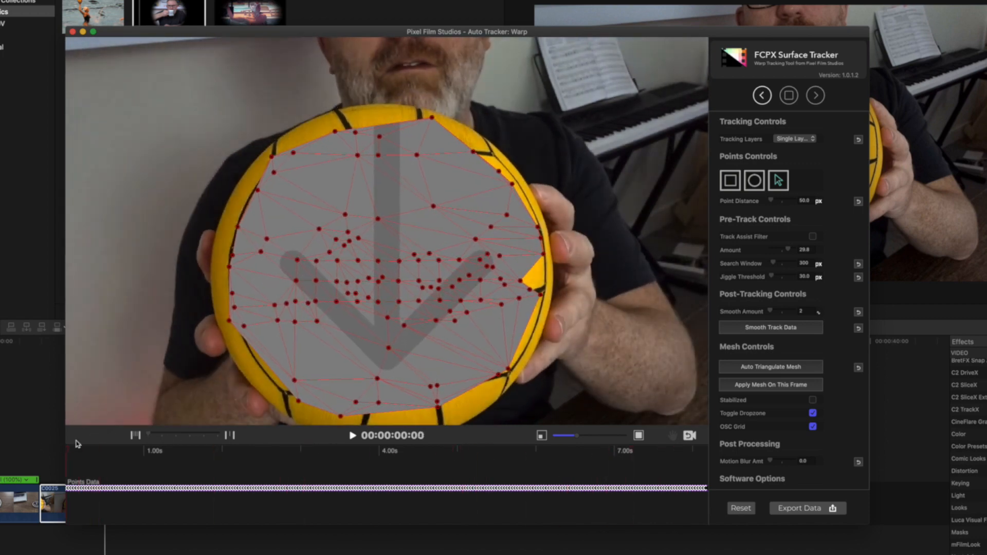
left_click(810, 509)
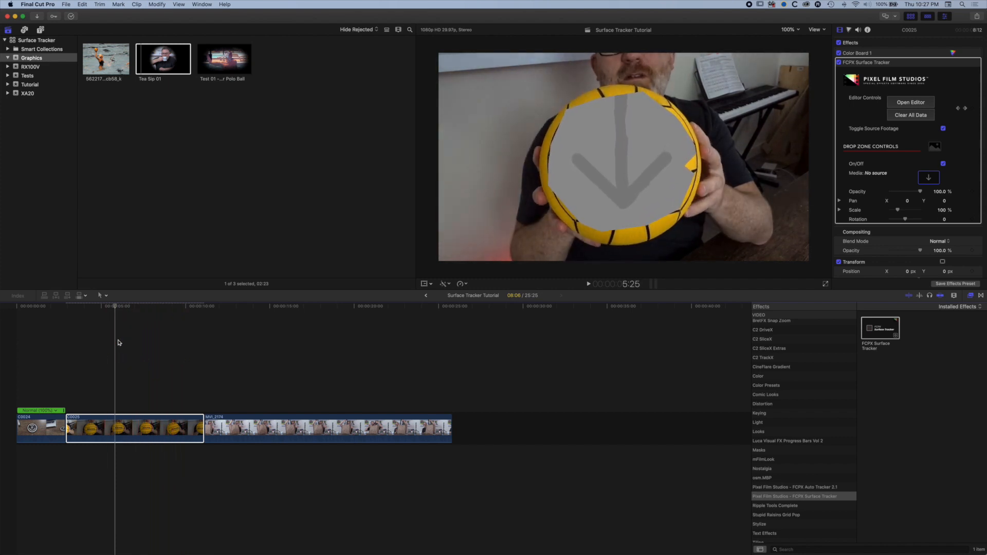
Move the playhead to the start of clip C0025 and set the Test 01 - Water Polo Ball clip's in point at 14:09.
left_click_drag(113, 308, 68, 310)
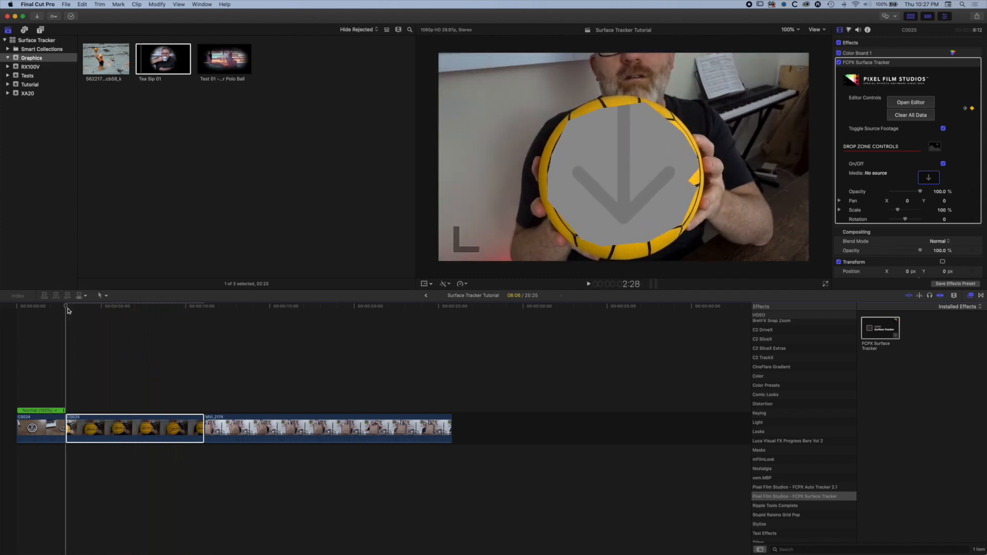
left_click(204, 64)
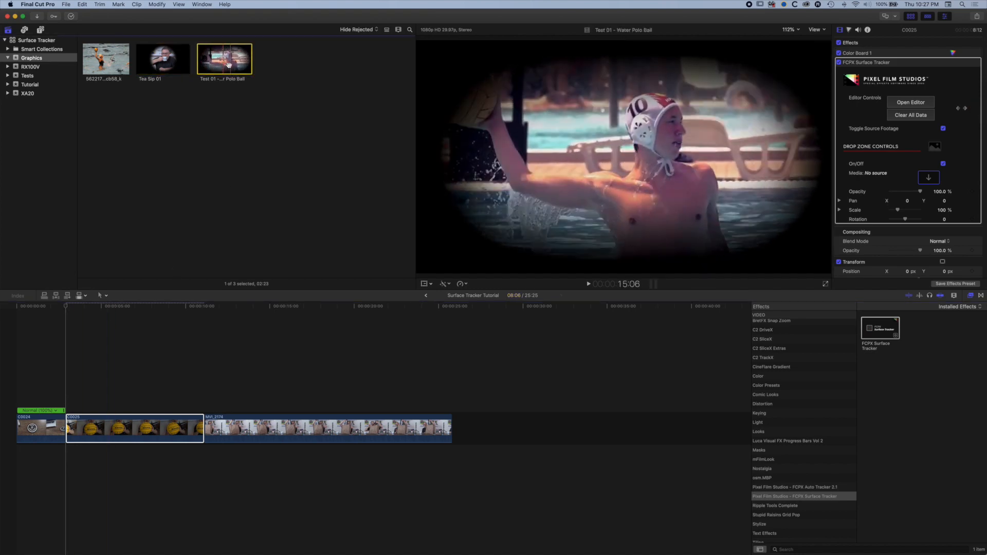
left_click(246, 65)
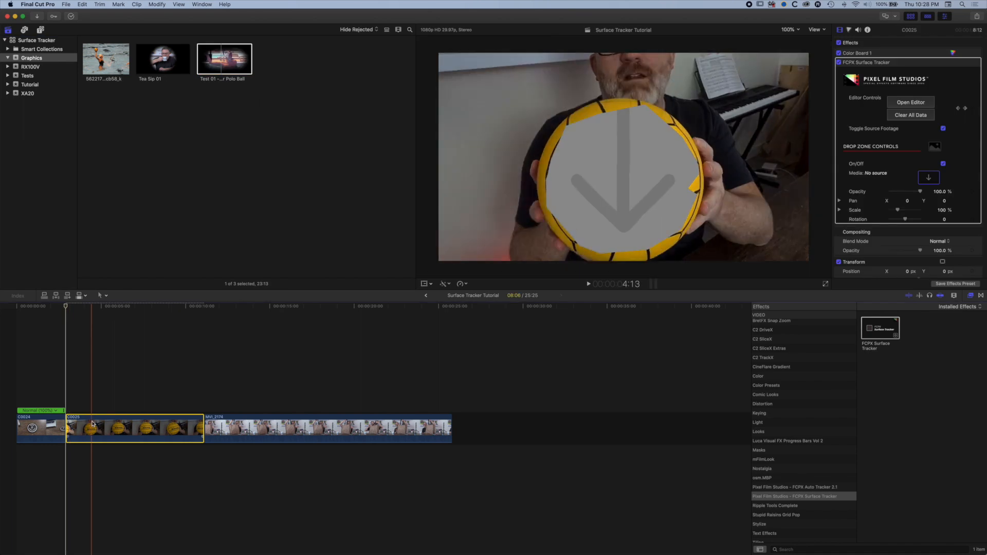
left_click(221, 61)
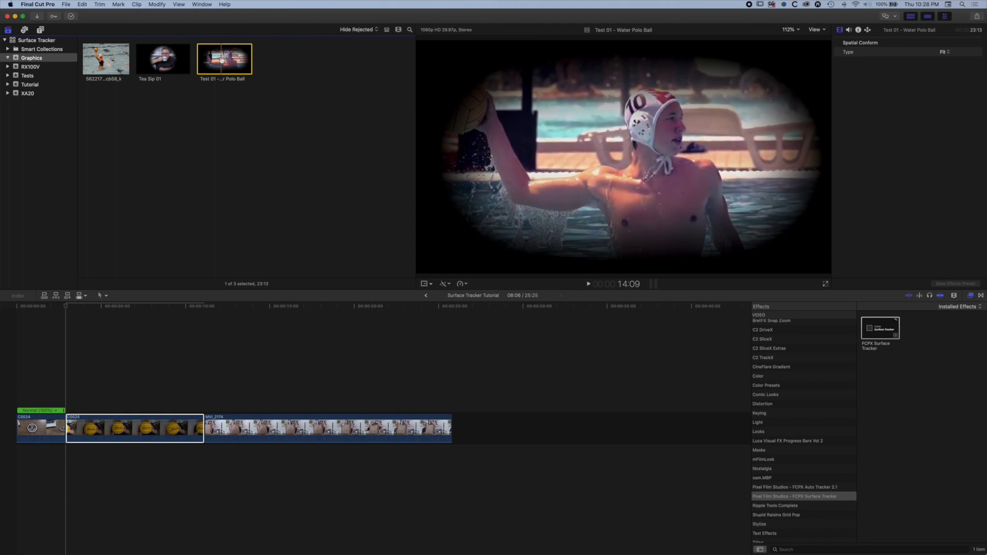
key("i")
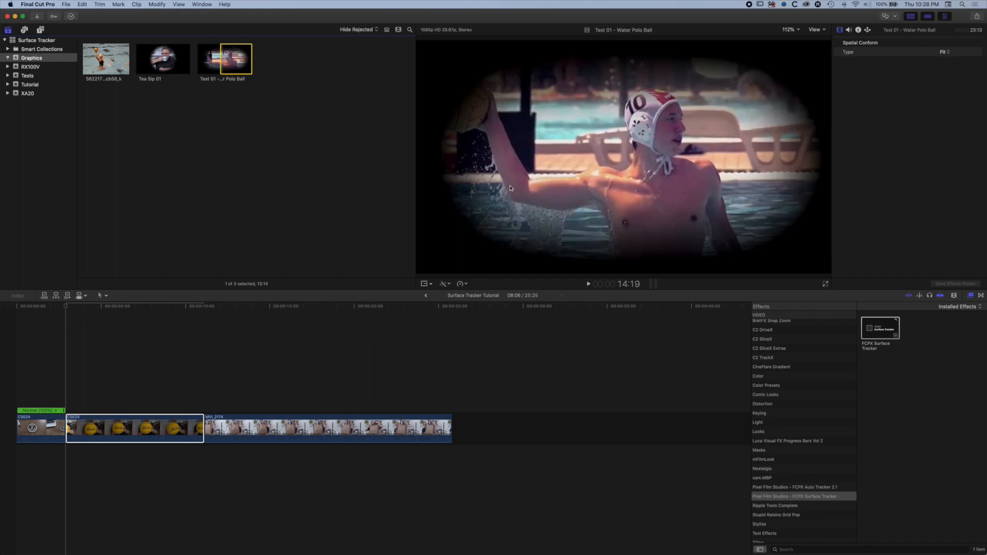
Fill C0025's drop zone with the Test 01 - Water Polo Ball range, set its scale to 57% and Y pan to -11.4, and preview it.
left_click(145, 429)
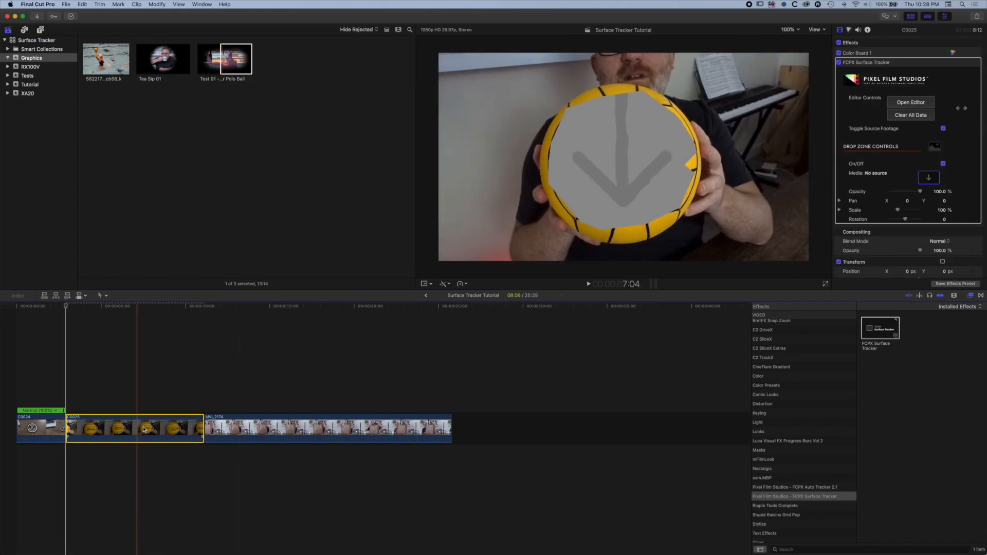
left_click(929, 178)
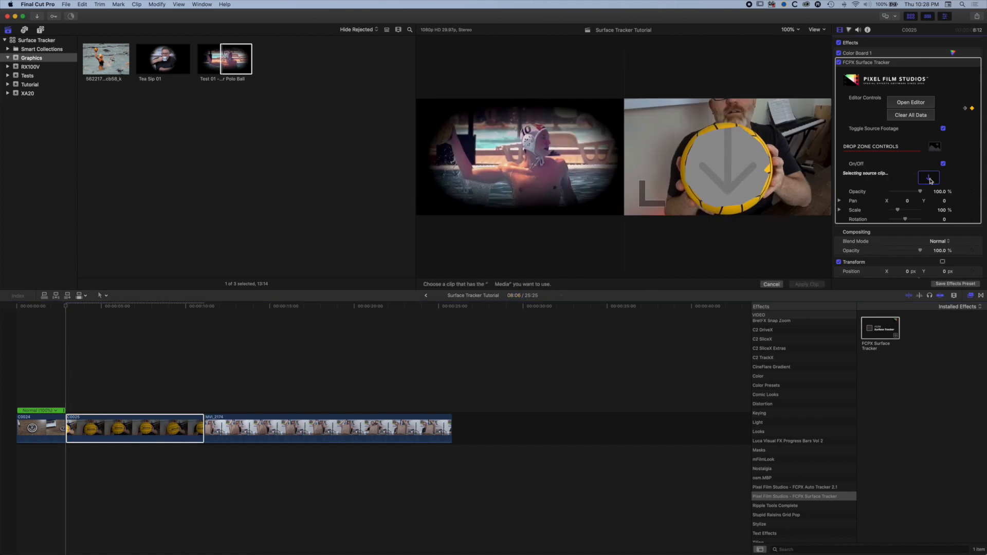
left_click(232, 56)
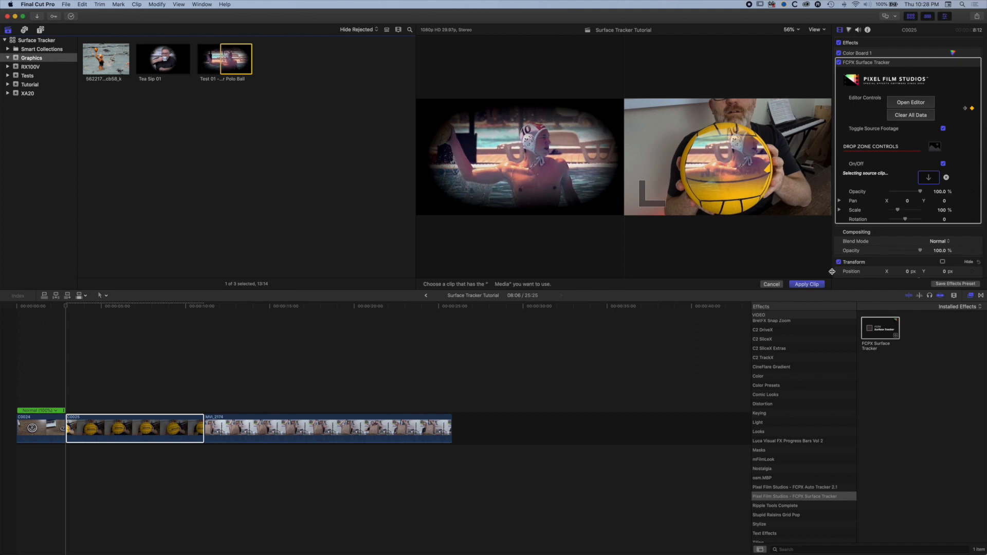
left_click(806, 284)
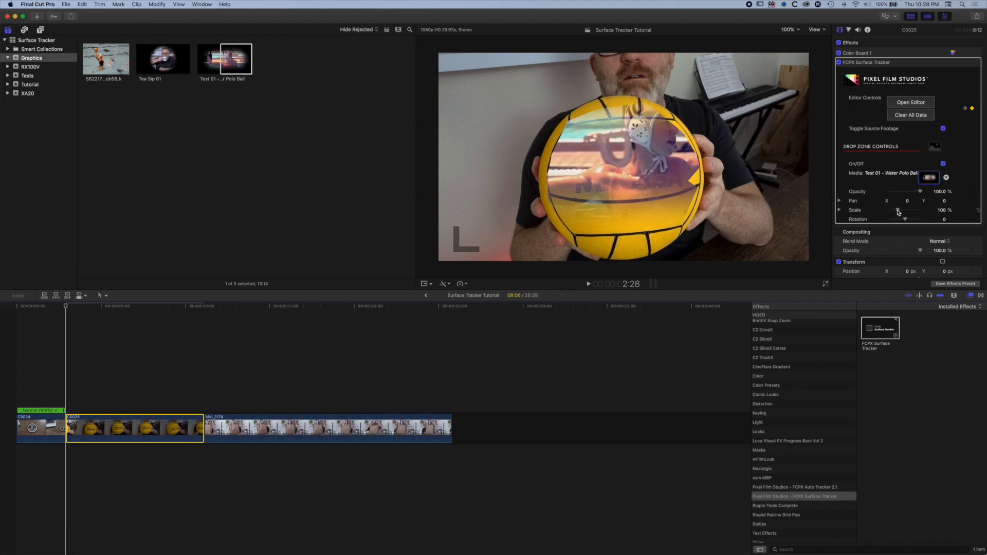
left_click_drag(899, 212, 943, 205)
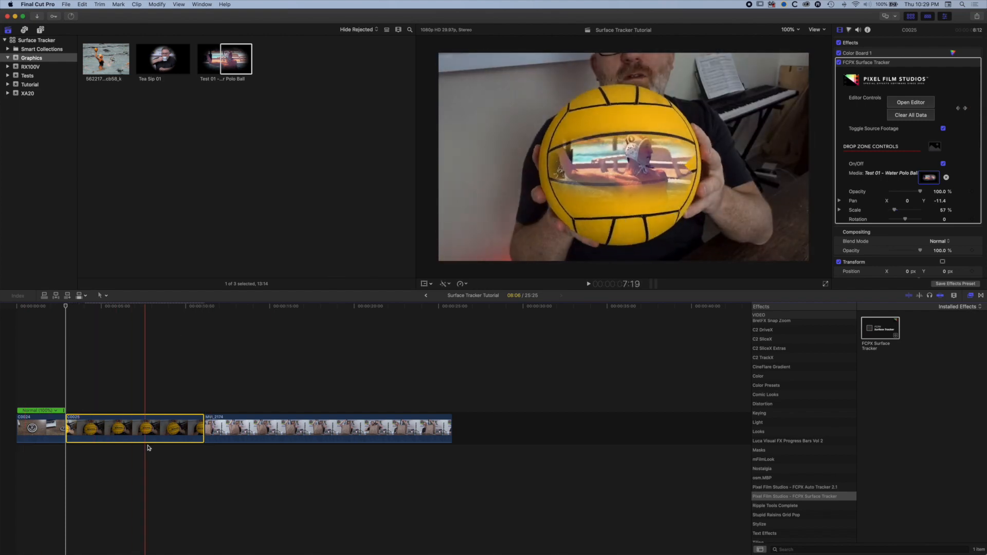
key("l")
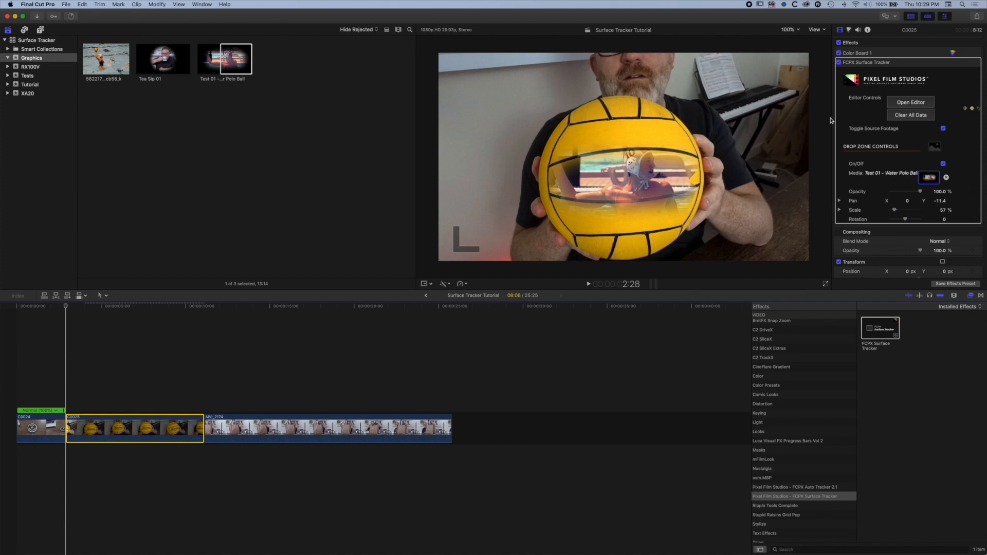
Reopen the Surface Tracker editor, add a tracking point at the mesh gap on the ball's right edge, and track forward to 00:00:08:06.
left_click(927, 105)
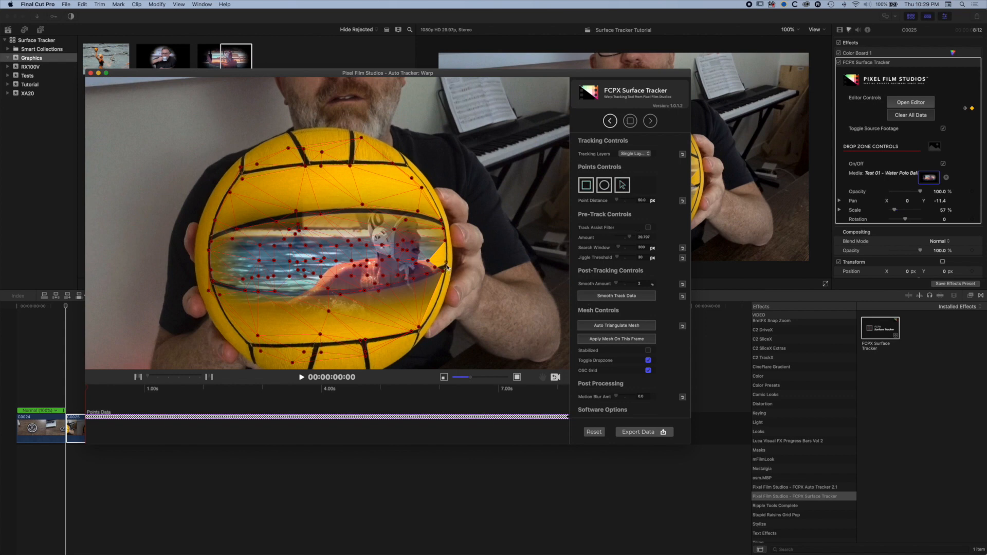
left_click(447, 266, "super")
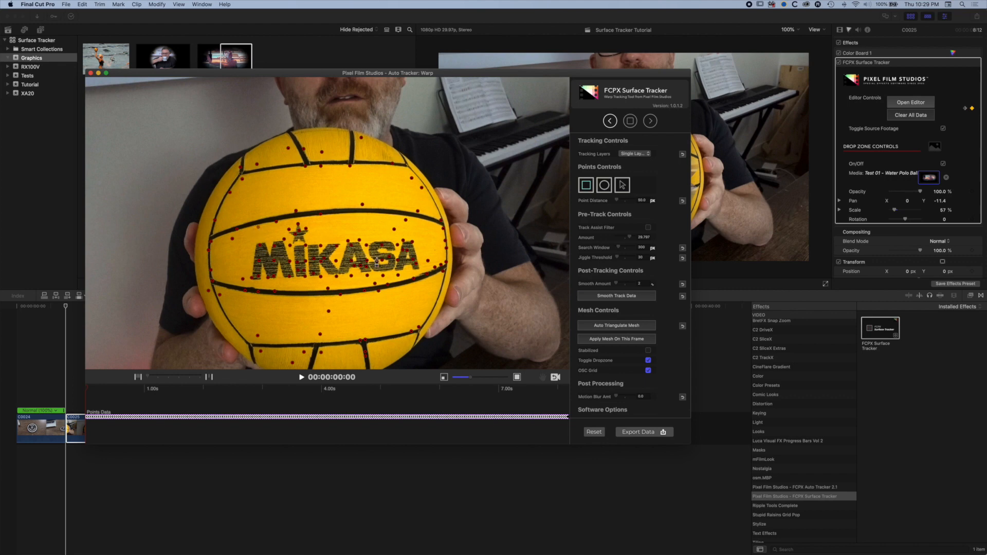
left_click(652, 122)
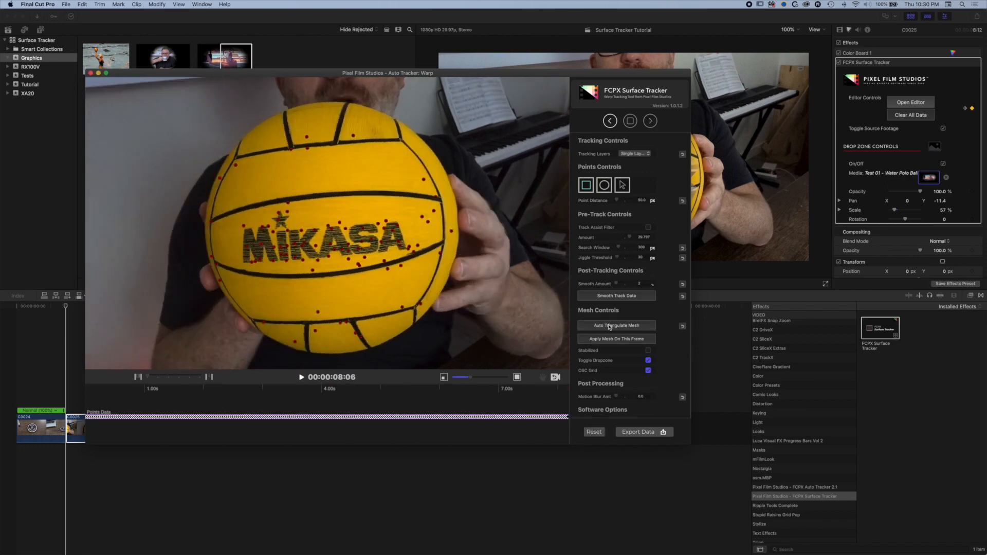
Auto-triangulate the mesh, delete the unwanted tracking point at 00:00:01:05, triangulate again, and check the mesh up to 00:00:06:00.
left_click(614, 328)
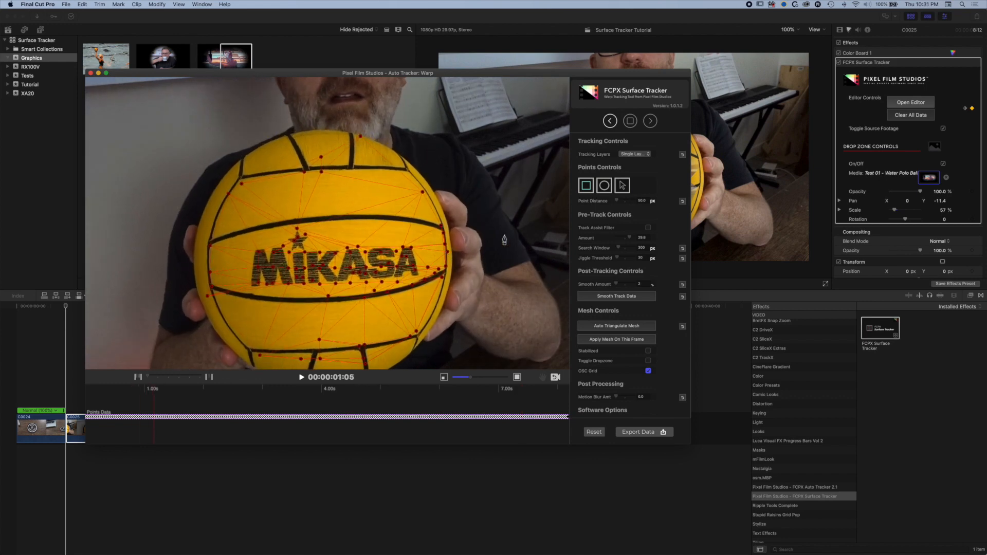
left_click(617, 191)
key("Delete")
left_click(615, 327)
left_click_drag(151, 389, 437, 383)
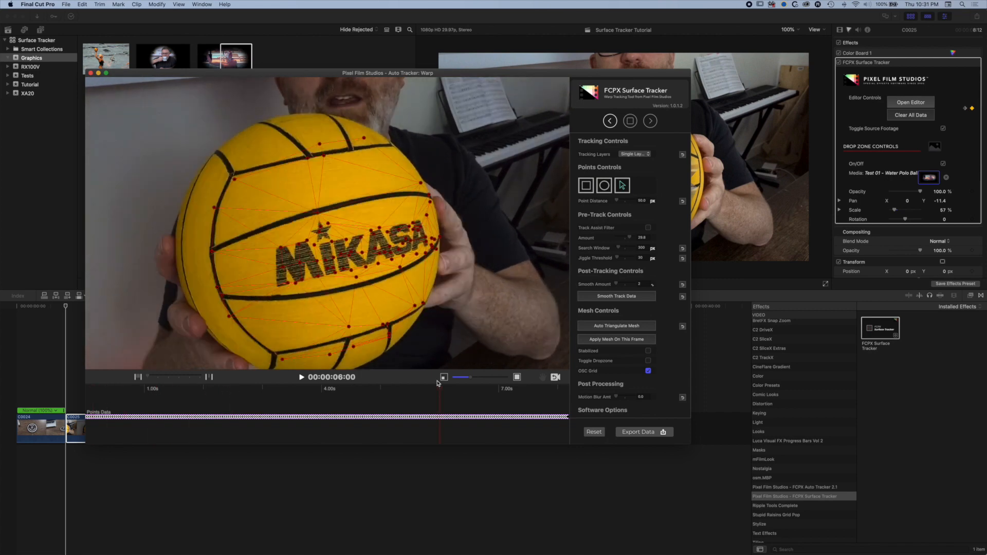
Turn on the dropzone, export the revised tracking data, and play the water polo clip on the ball in the timeline.
left_click(648, 361)
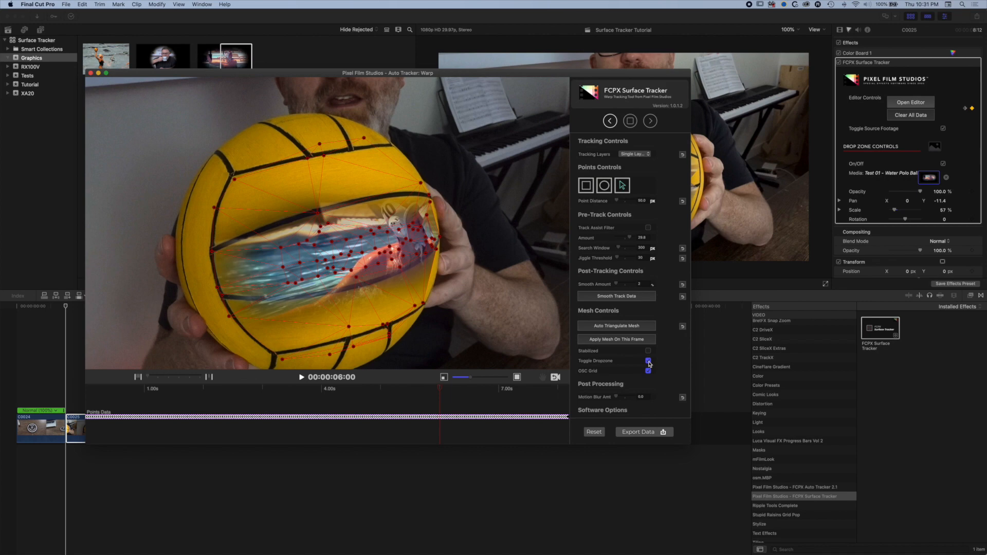
left_click(636, 435)
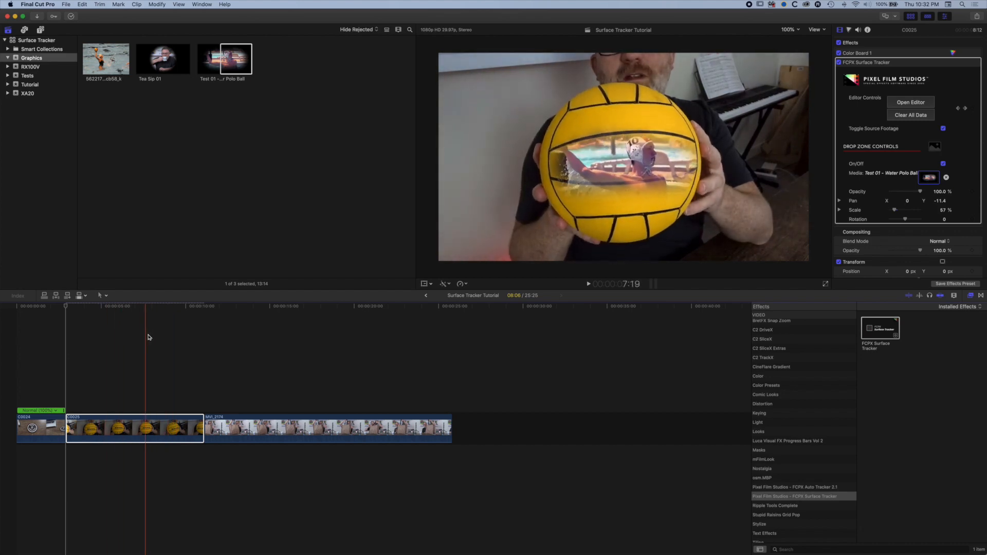
key("space")
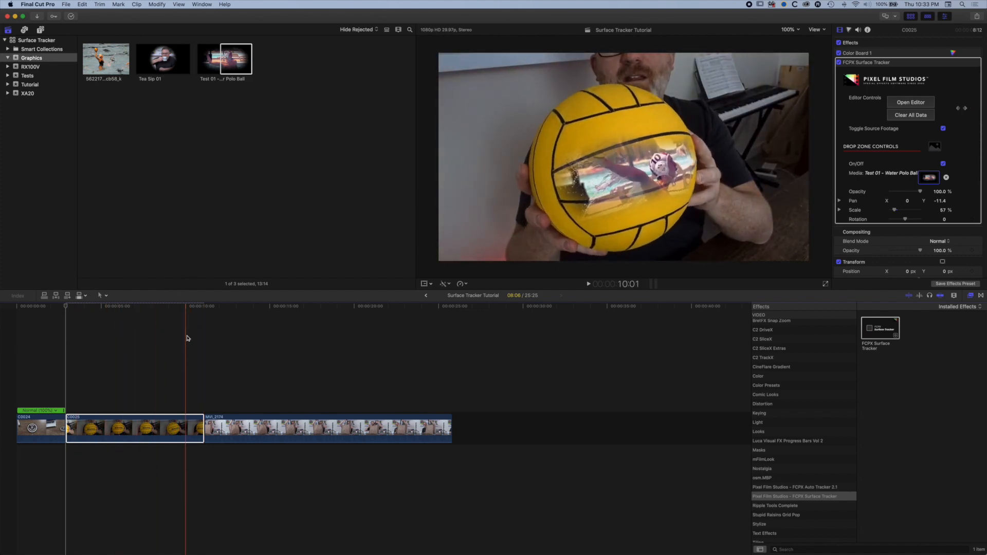
From the start of C0025, reapply Test 01 - Water Polo Ball to the drop zone from a later source frame and preview the result.
left_click(66, 306)
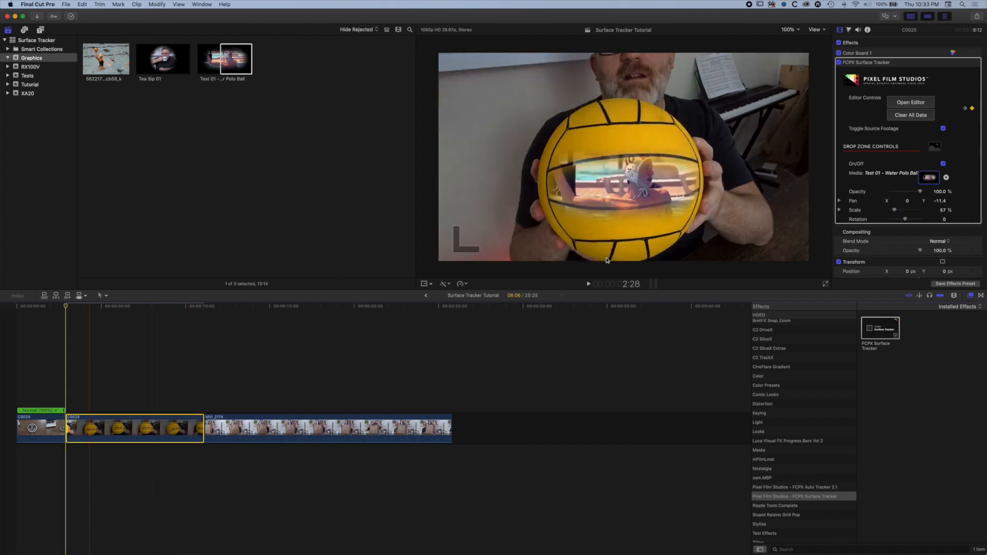
left_click(929, 178)
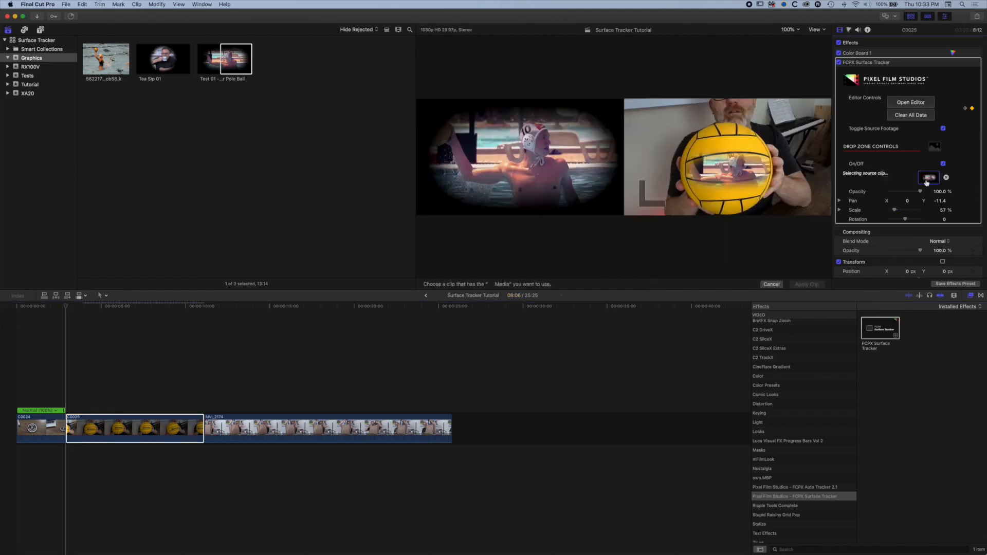
left_click(227, 62)
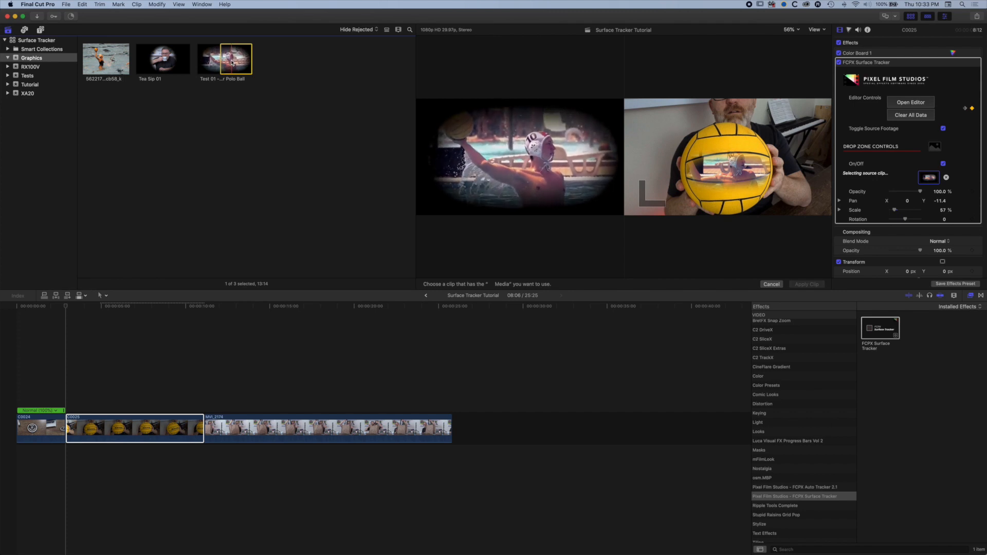
left_click(232, 63)
left_click(812, 287)
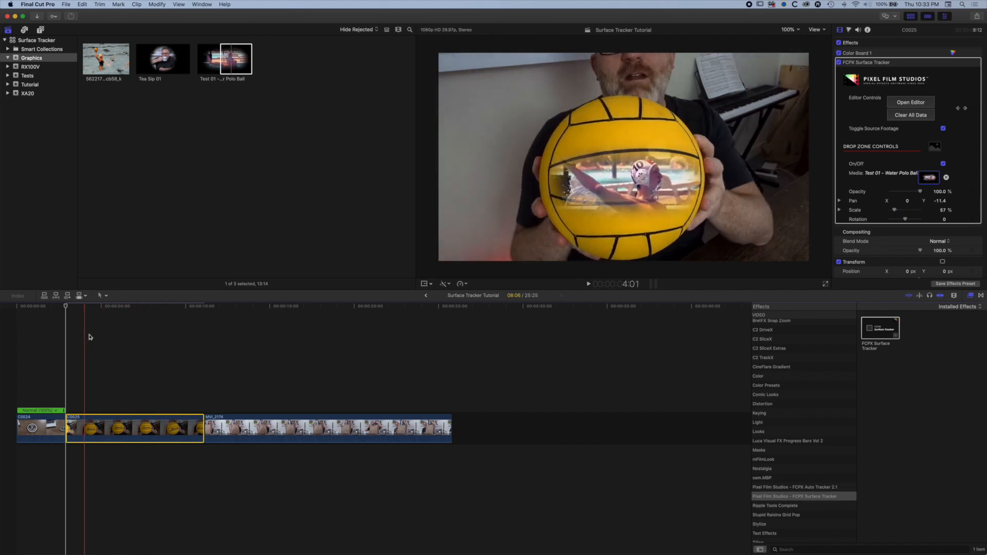
left_click(158, 336)
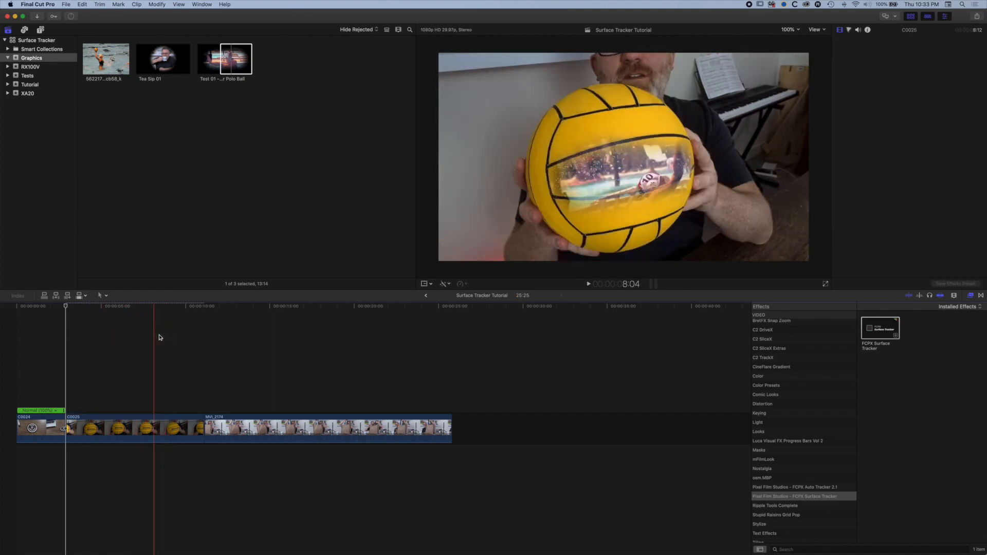
Show the inspector and park the playhead at the start of MVI_2174 in the timeline.
key("super+4")
left_click(180, 306)
left_click_drag(180, 309, 76, 319)
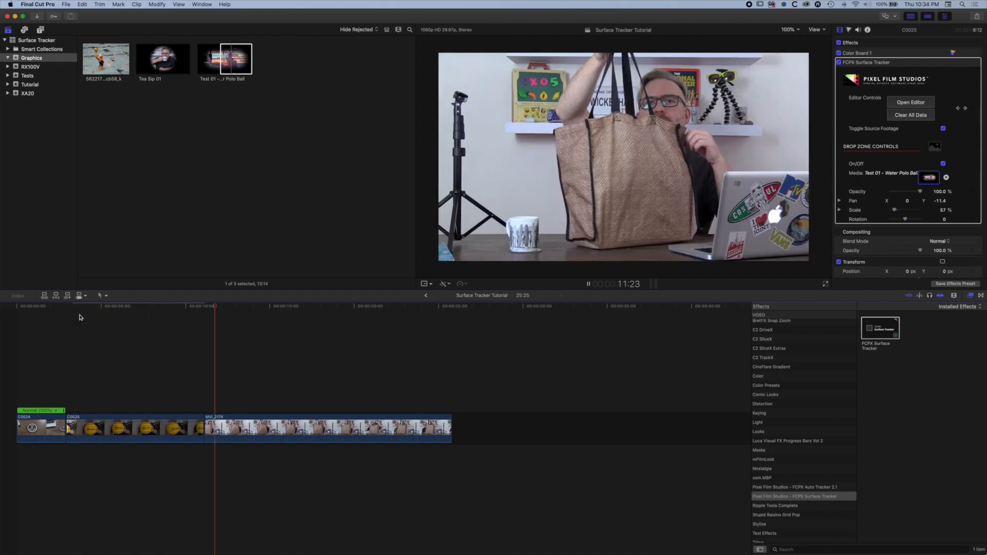
left_click_drag(218, 308, 209, 308)
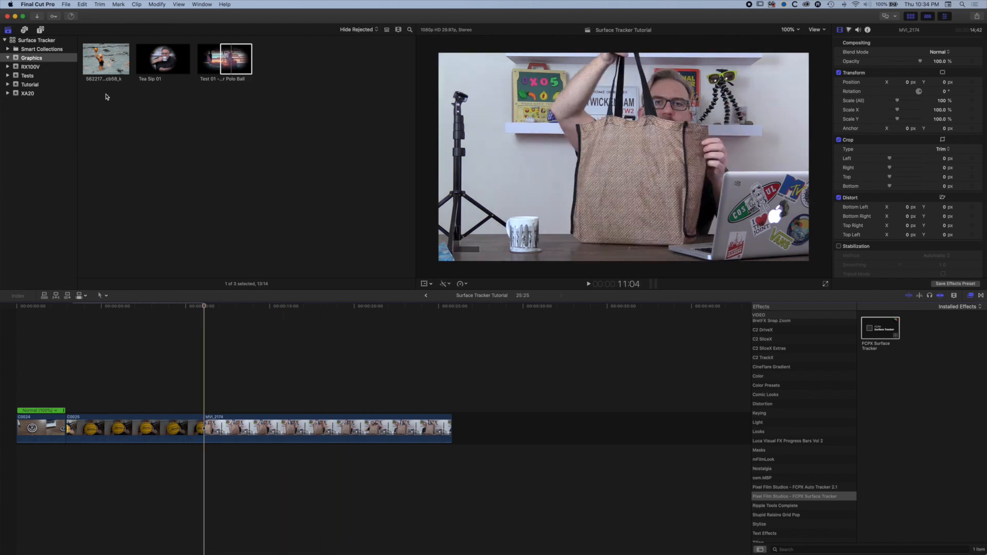
Add the FCPX Surface Tracker title from the Pixel Film Studios titles above the start of MVI_2174.
left_click(41, 31)
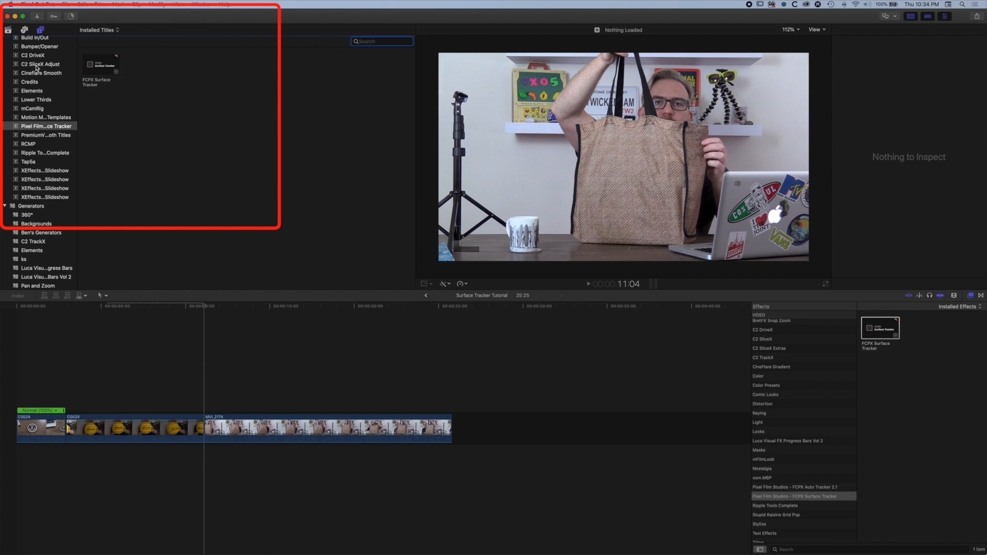
scroll(29, 65, "up", 5)
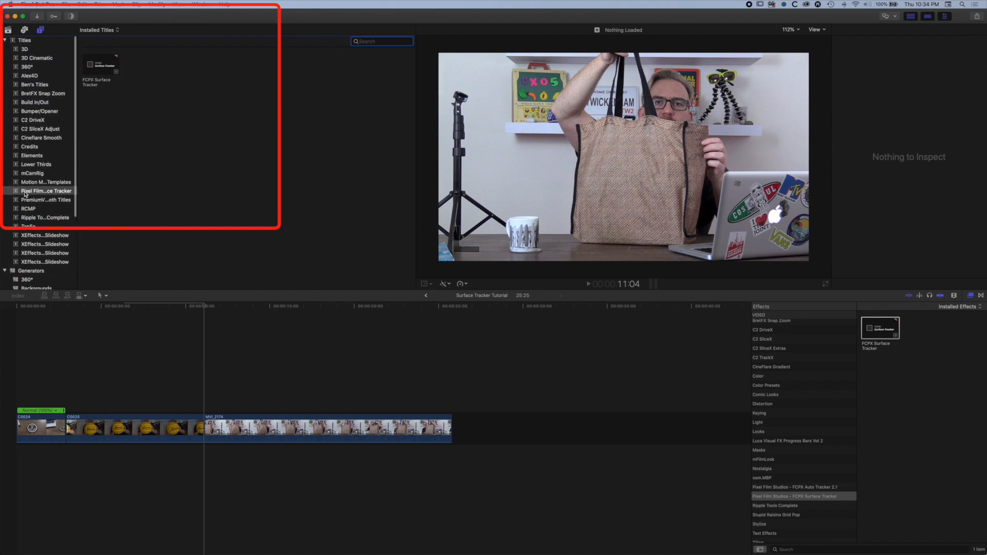
left_click(100, 70)
left_click_drag(101, 70, 208, 409)
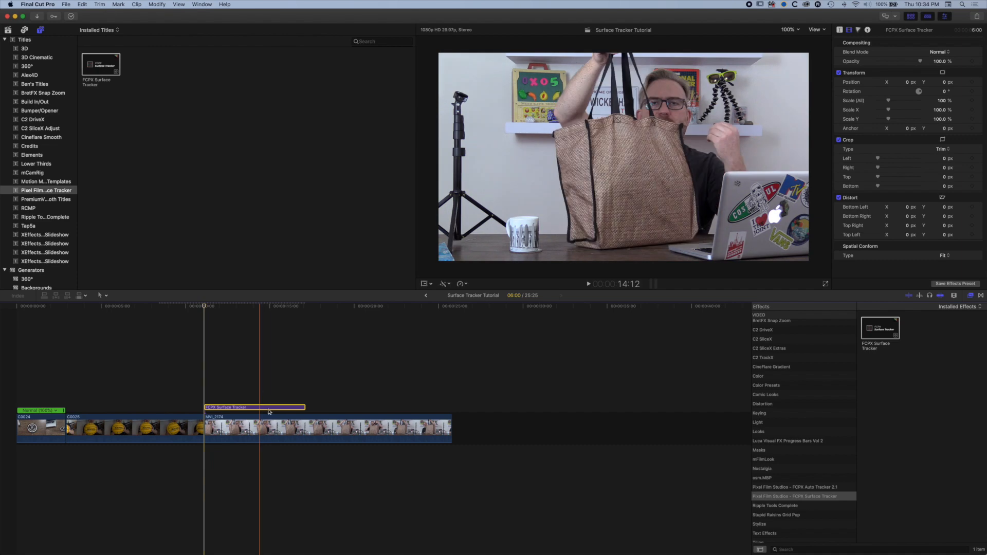
Extend the FCPX Surface Tracker title to 9:12, position it over the bag action, and trim MVI_2174 at both ends to match.
left_click_drag(305, 408, 328, 407)
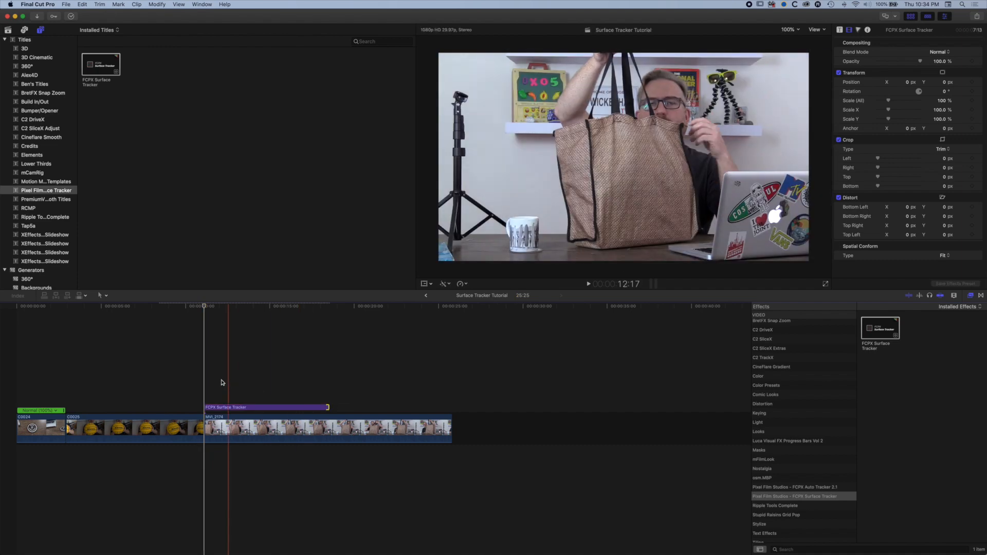
left_click_drag(299, 408, 375, 407)
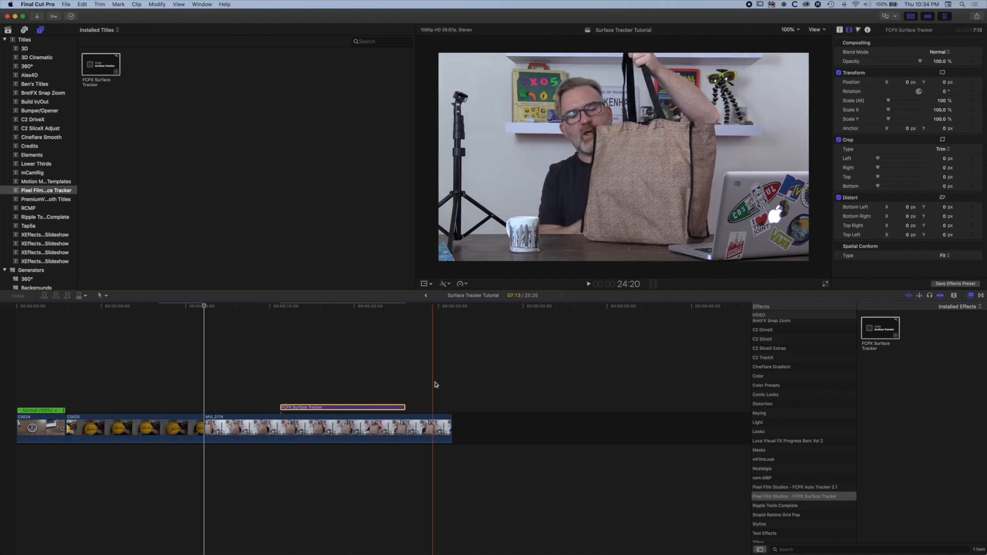
left_click_drag(399, 408, 430, 407)
left_click_drag(311, 408, 277, 407)
left_click_drag(205, 428, 278, 428)
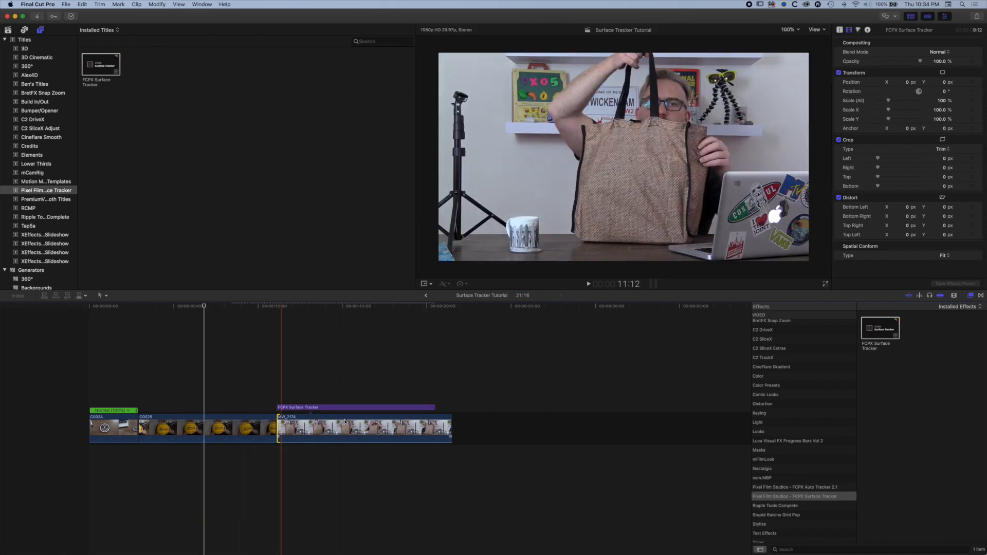
left_click_drag(452, 428, 435, 429)
left_click(386, 407)
Park the playhead at 14:25, open the title's Surface Tracker editor, and reposition and enlarge the editor window.
left_click(339, 308)
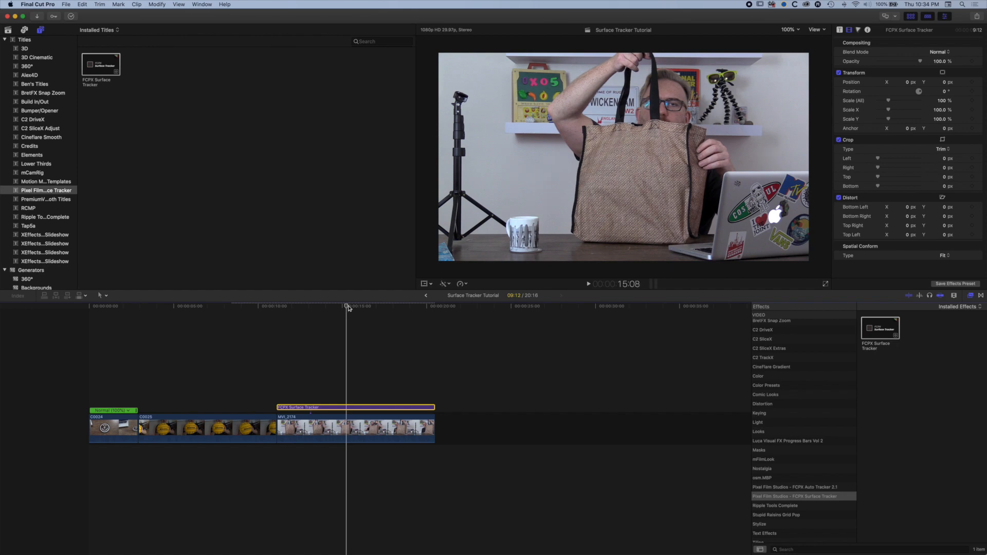
left_click(343, 308)
left_click_drag(344, 309, 341, 309)
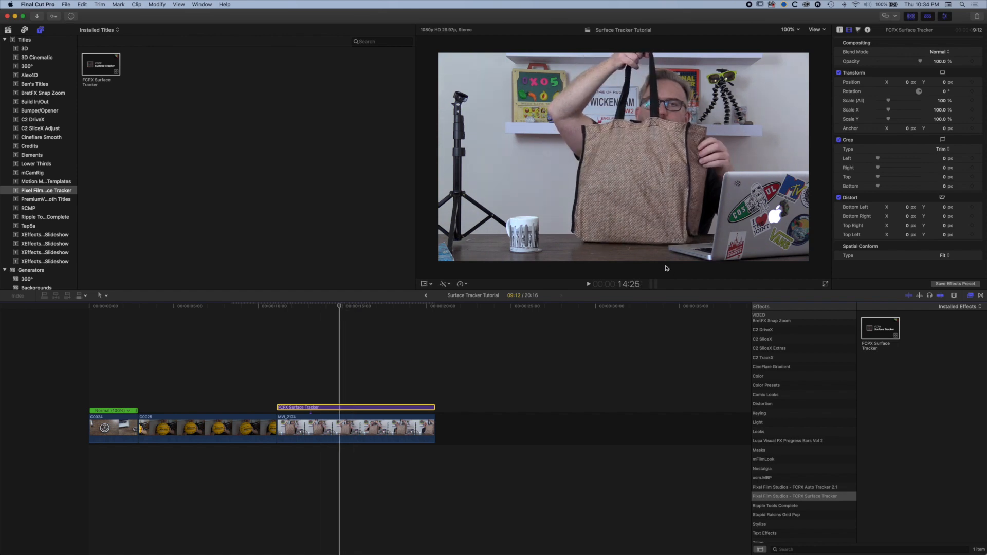
left_click(840, 30)
left_click(908, 85)
left_click_drag(579, 139, 340, 25)
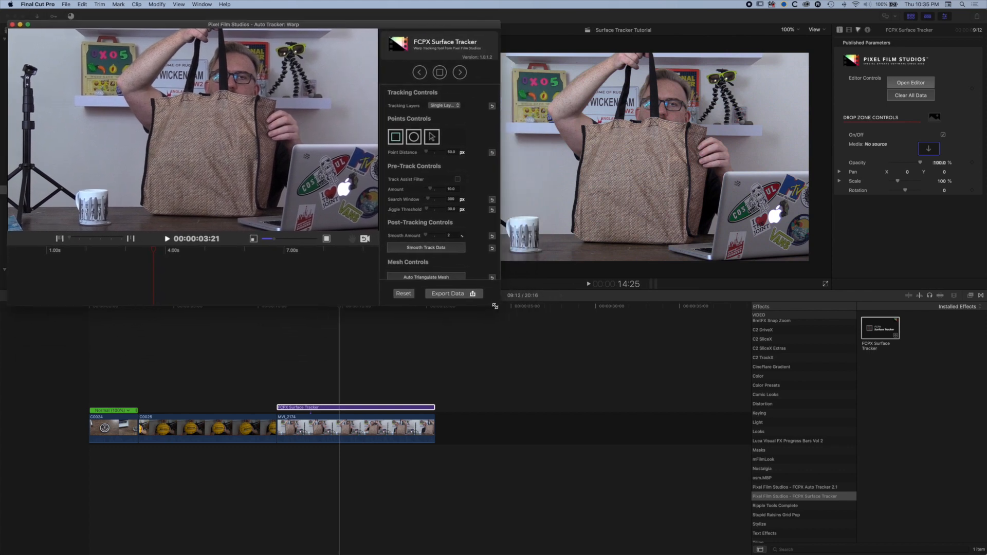
left_click_drag(497, 311, 512, 413)
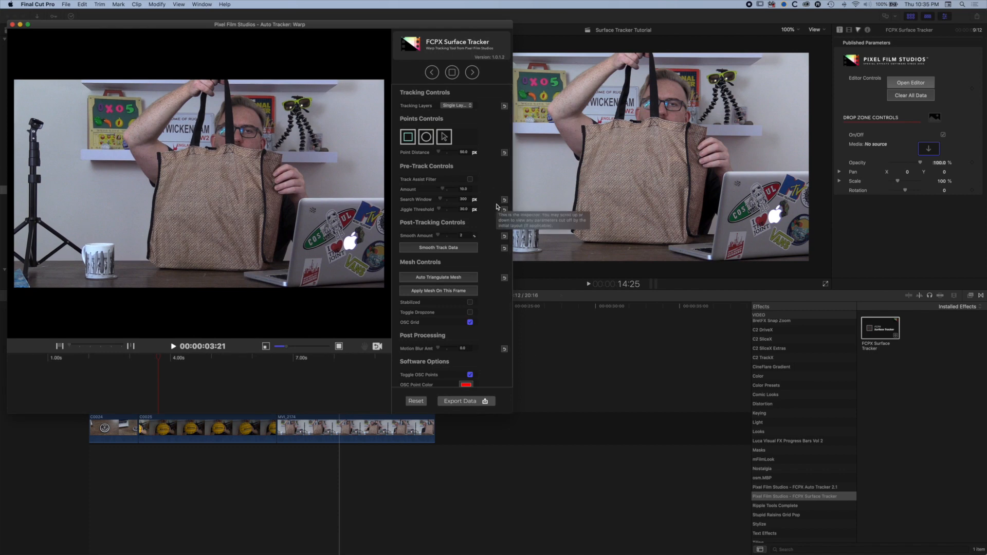
Draw a rectangular grid of tracking points over the bag's front at 00:00:03:21 and track it backward and forward through the clip.
left_click(406, 137)
left_click_drag(147, 142, 271, 282)
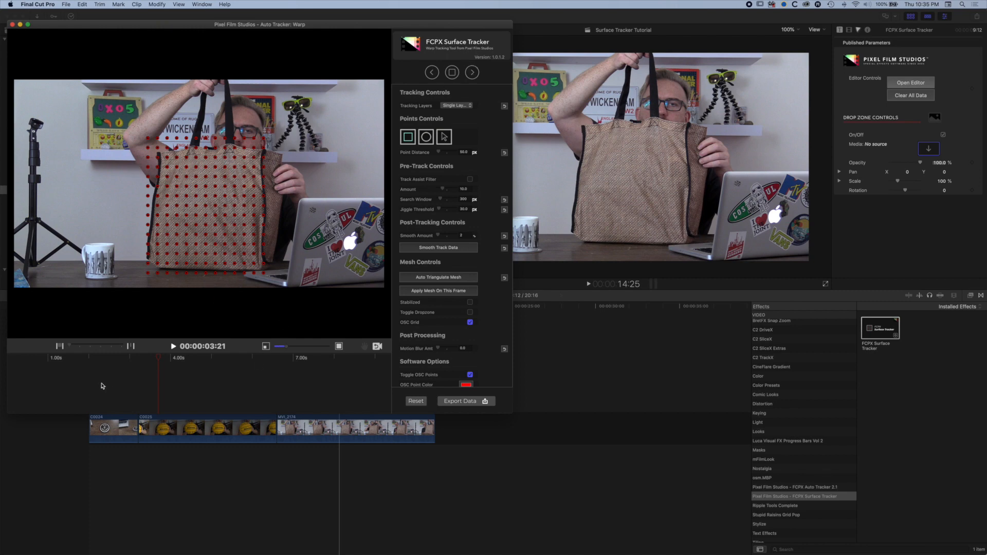
left_click(432, 73)
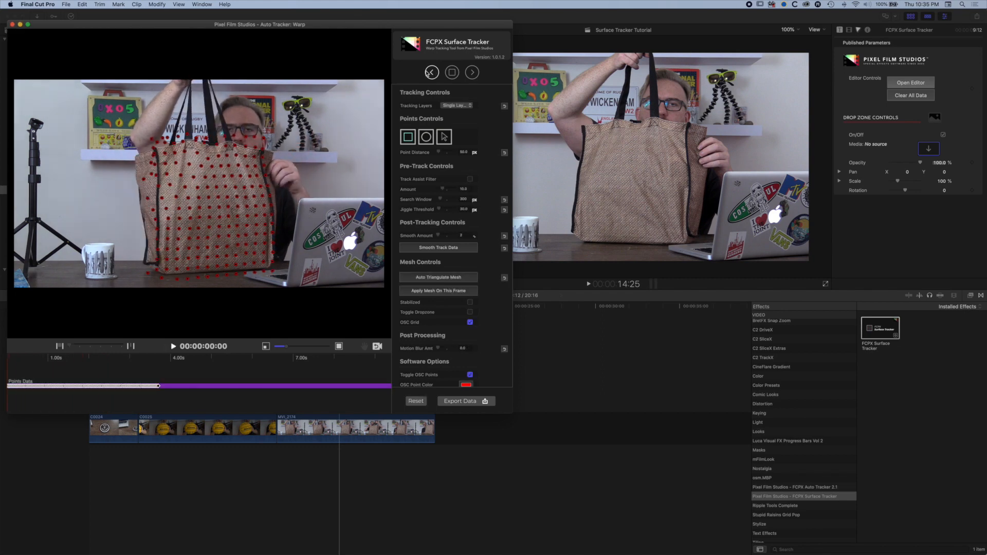
left_click_drag(46, 358, 158, 361)
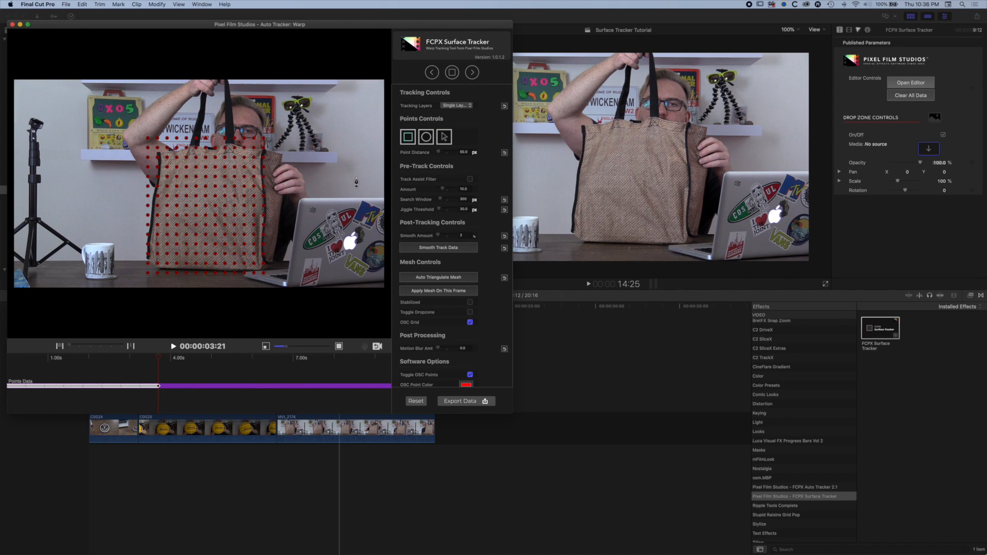
left_click(472, 73)
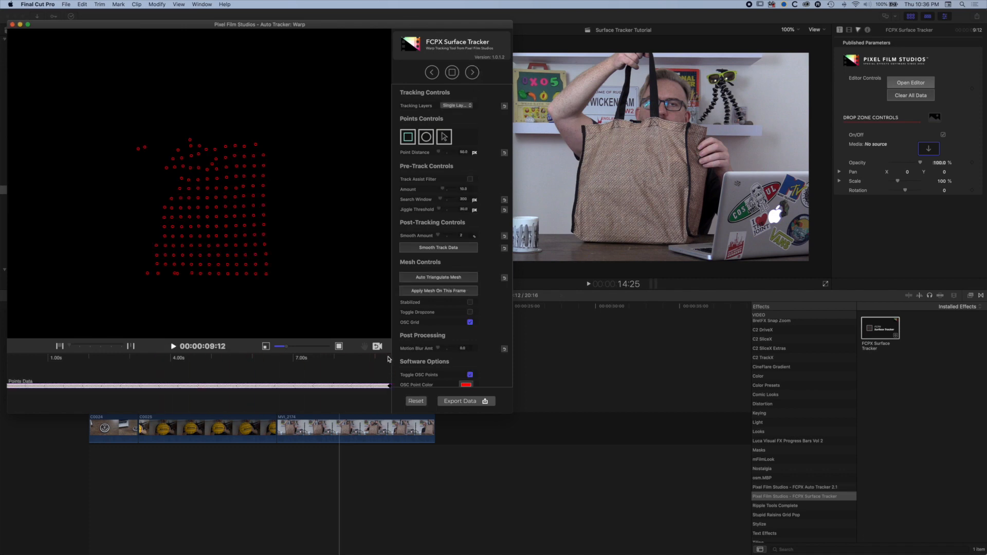
Delete the stray tracking points below the bag and above its top edge, and scrub through the track to check the rest.
left_click_drag(388, 356, 224, 357)
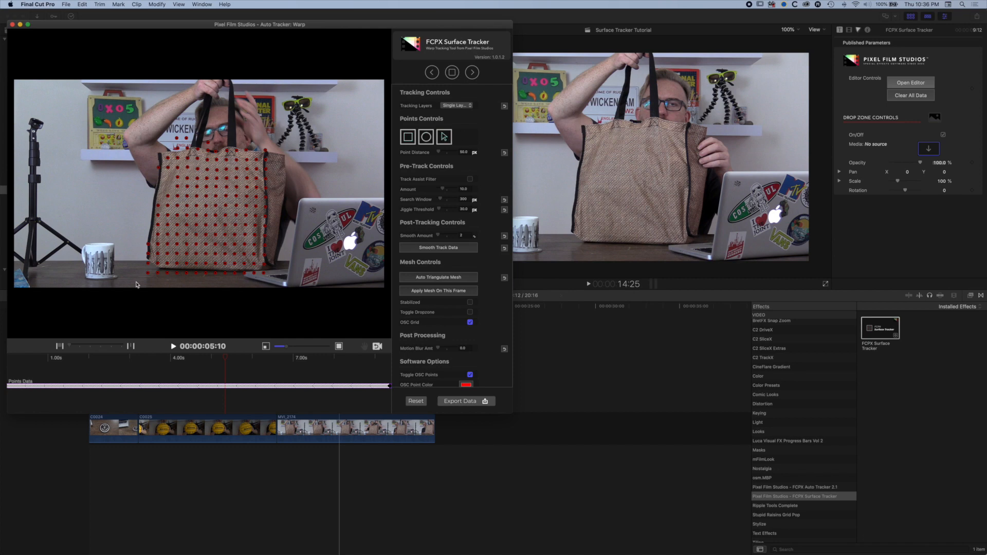
left_click_drag(142, 273, 267, 283)
left_click_drag(169, 131, 190, 154)
left_click_drag(244, 362, 167, 353)
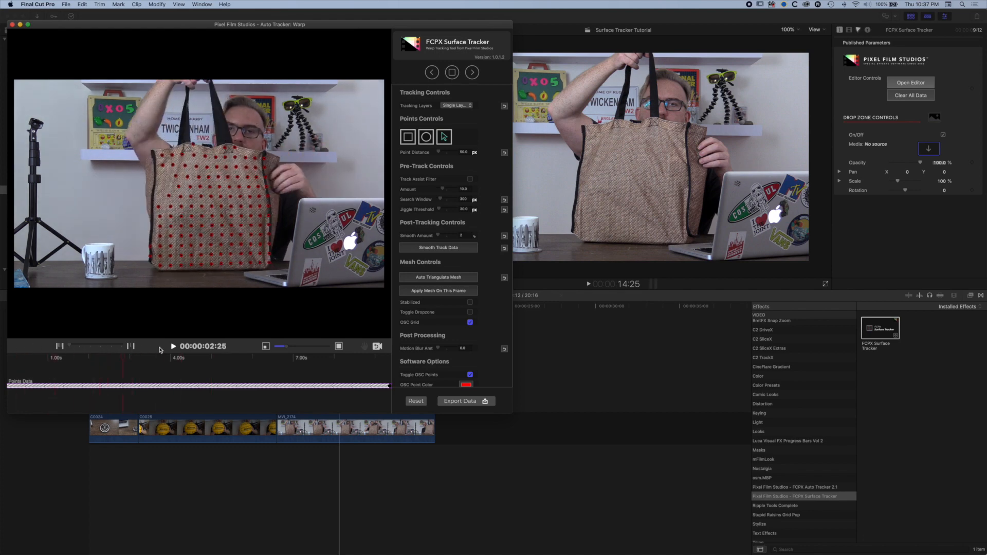
left_click_drag(237, 353, 309, 355)
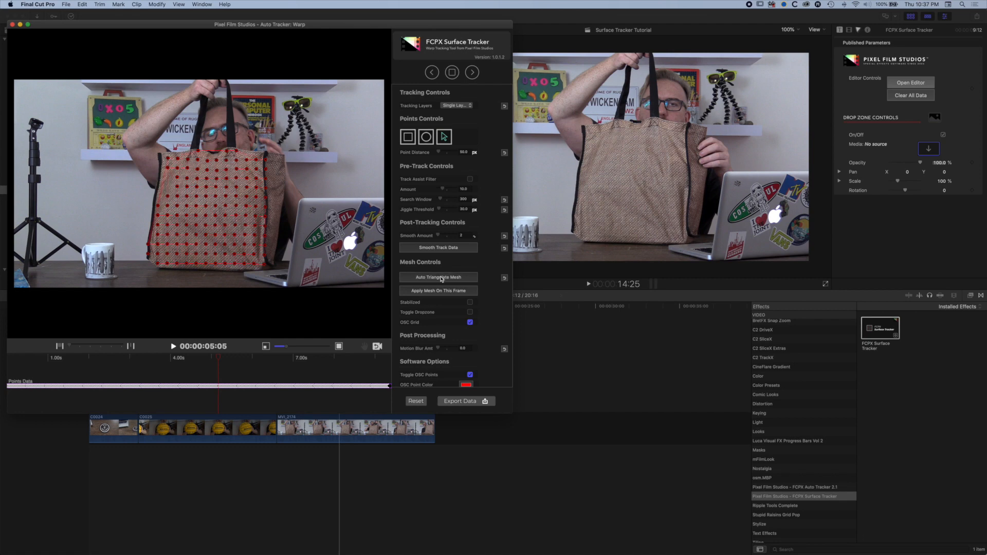
Auto-triangulate the mesh at 00:00:05:05 and inspect it up close along the bag's edges and back to 00:00:02:26.
left_click_drag(287, 348, 299, 347)
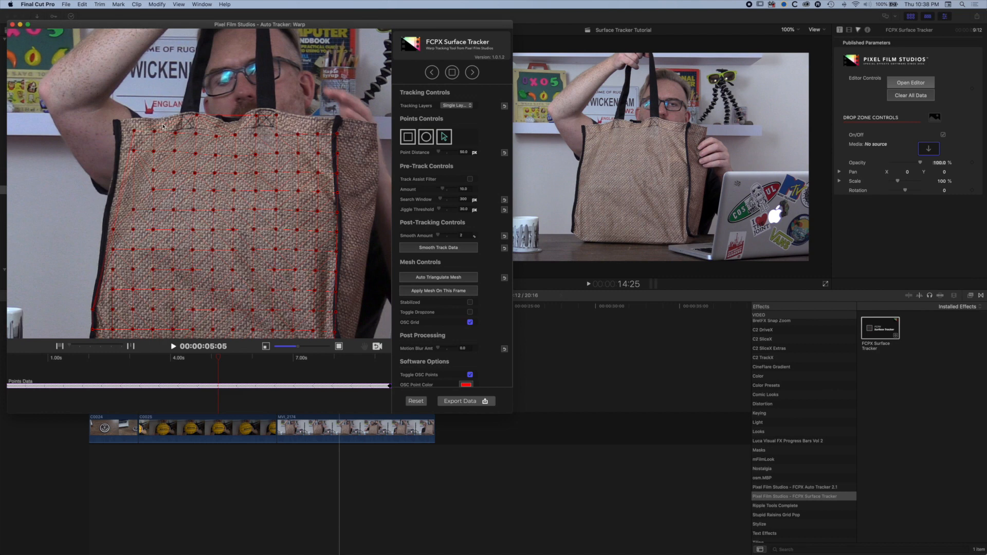
left_click_drag(296, 346, 309, 347)
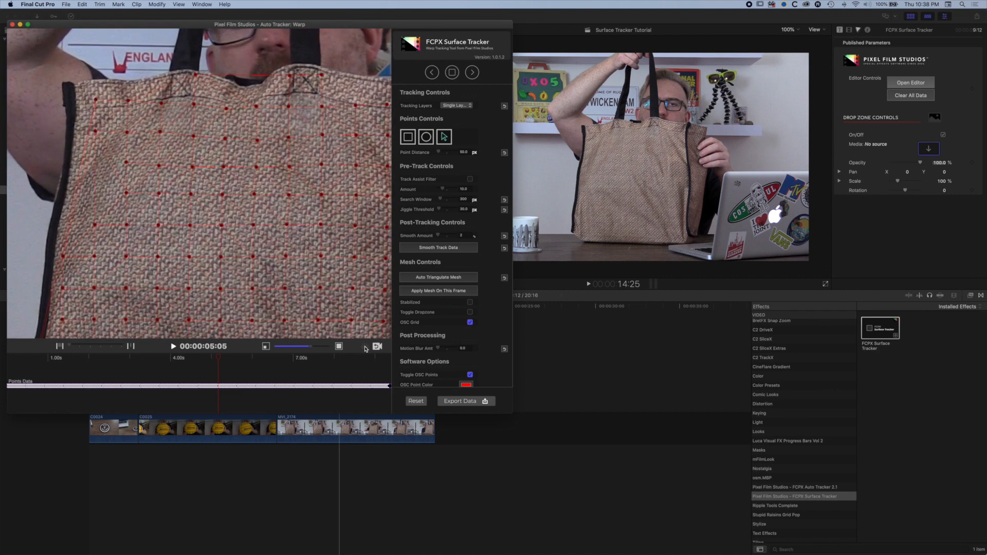
left_click_drag(151, 240, 217, 237)
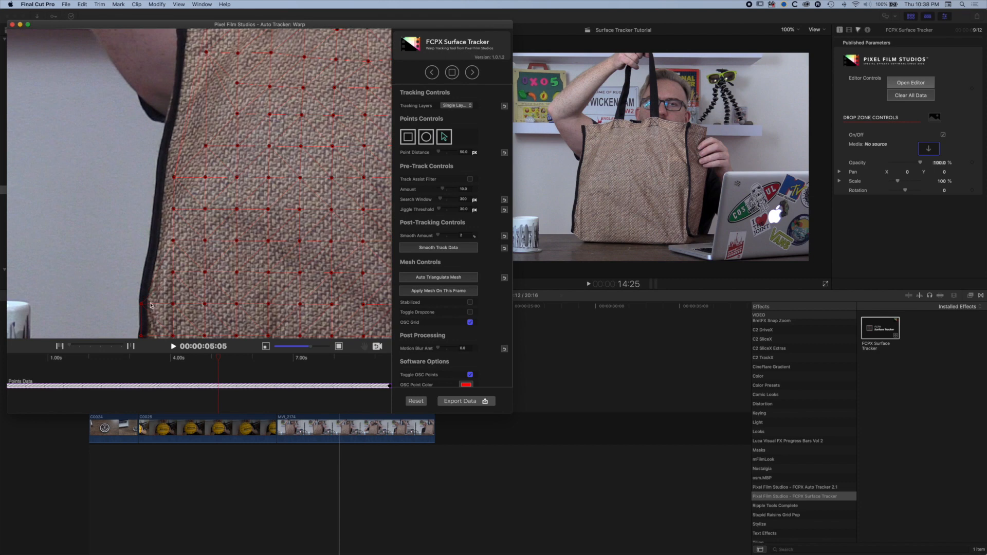
key("space")
left_click_drag(322, 88, 177, 215)
left_click_drag(269, 221, 318, 81)
mouse_move(311, 346)
left_mouse_down()
mouse_move(363, 346)
mouse_move(292, 347)
left_mouse_up()
left_click(364, 347)
left_click_drag(268, 195, 318, 190)
left_click_drag(218, 360, 112, 356)
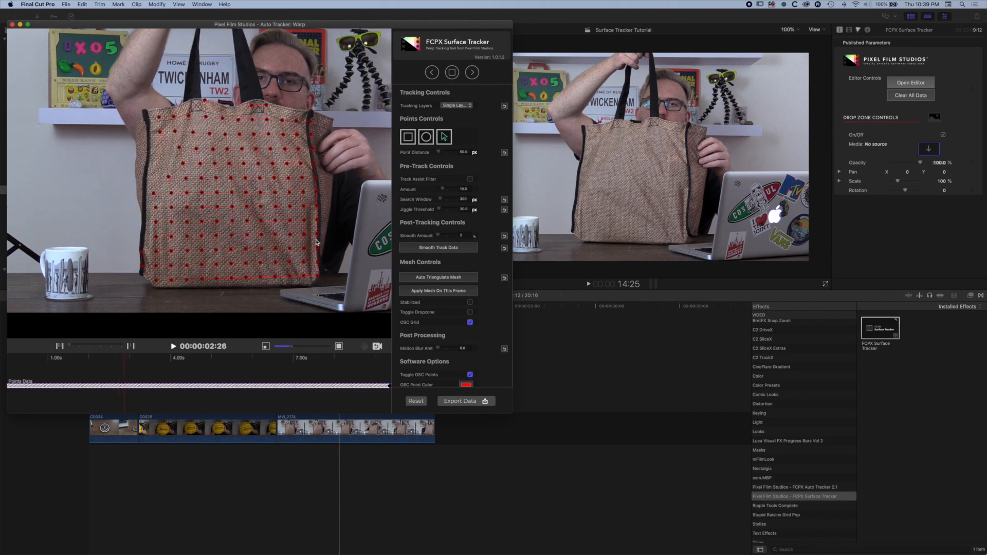
Turn on the dropzone, return to 00:00:00:00, export the bag's tracking data, and scrub the result in the timeline to 14:01.
left_click(469, 312)
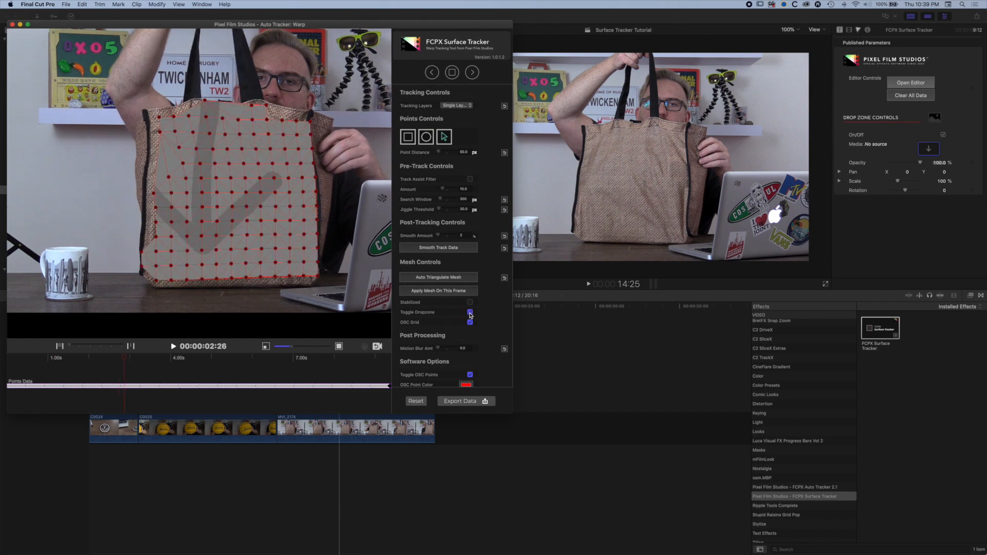
left_click_drag(126, 358, 6, 362)
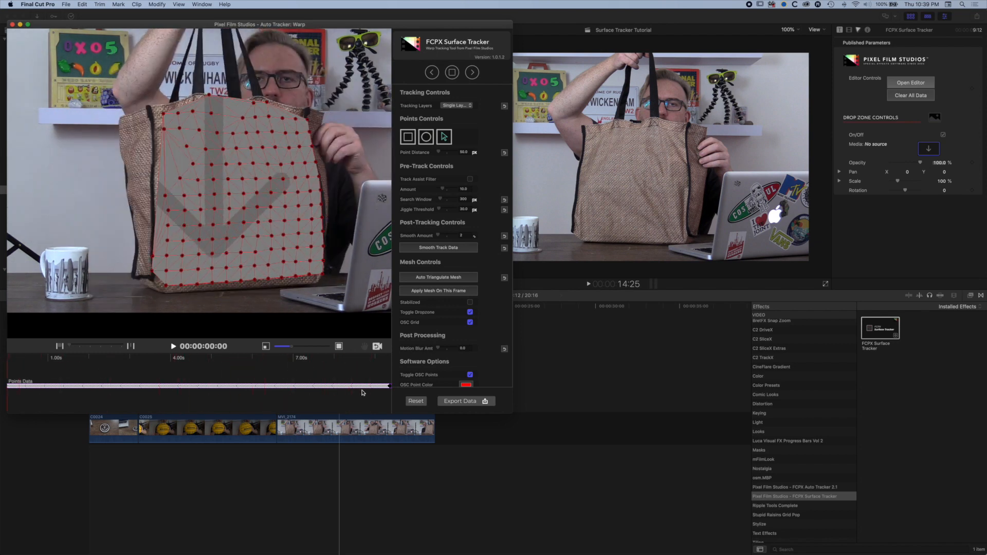
left_click(474, 405)
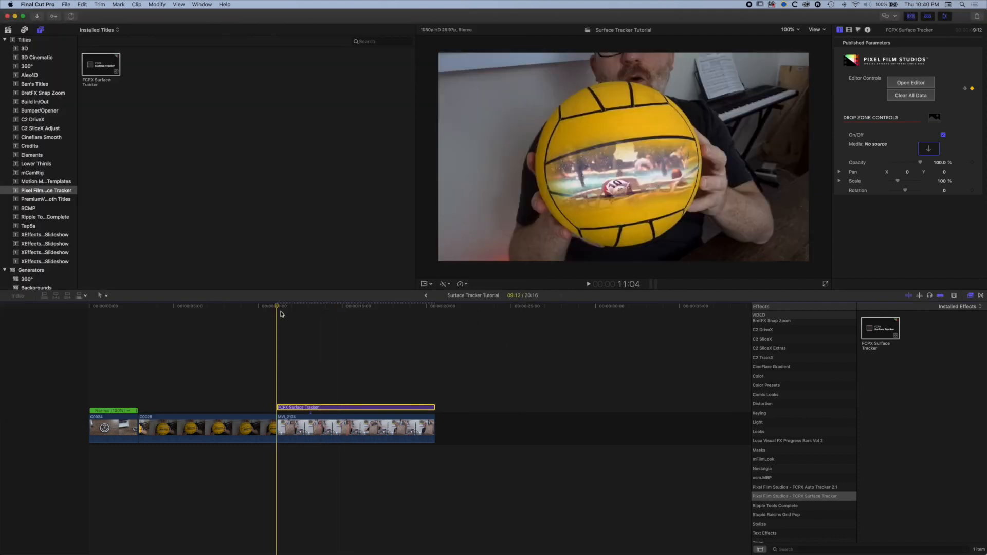
left_click_drag(281, 314, 324, 329)
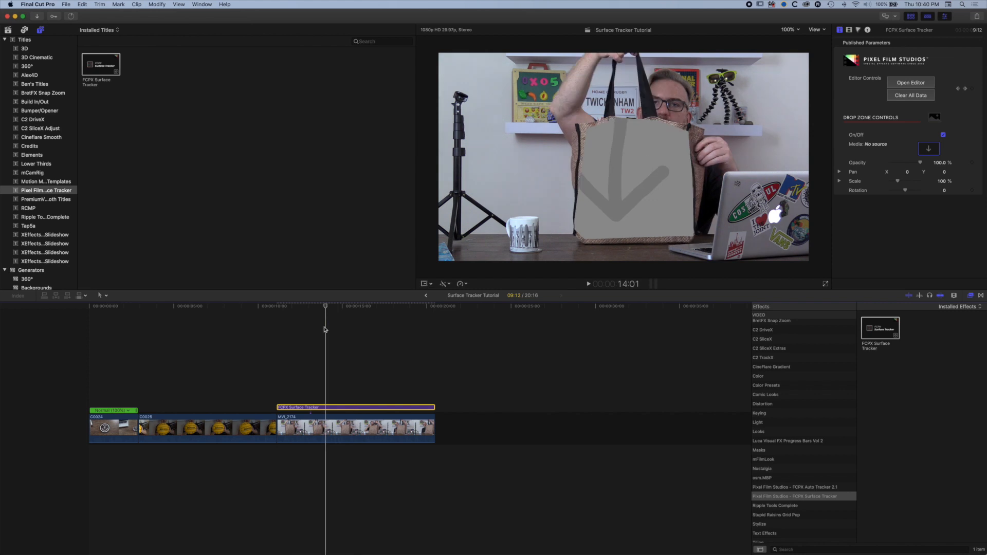
Apply the Circle Logo copy 2 clip from the Tests event to the title's drop zone.
left_click(7, 29)
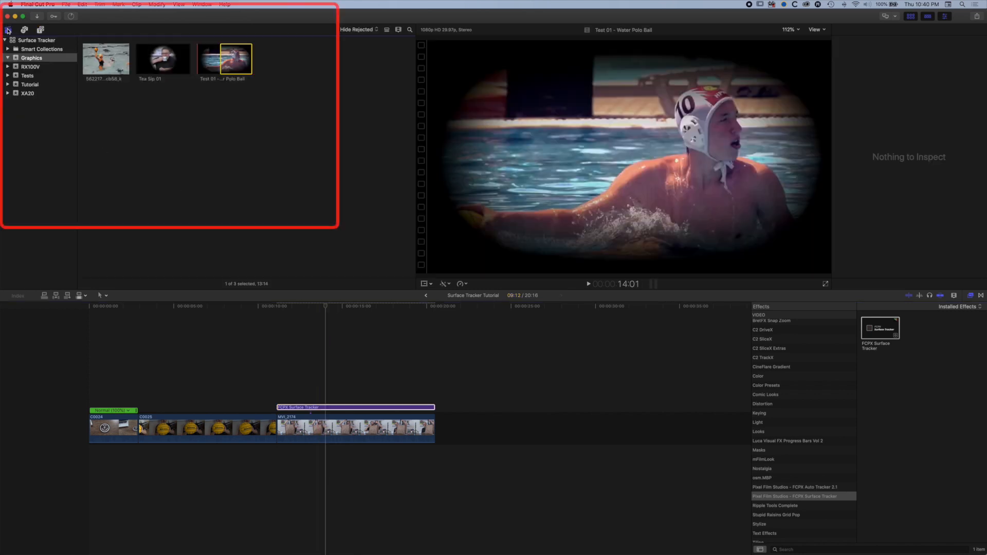
left_click(26, 77)
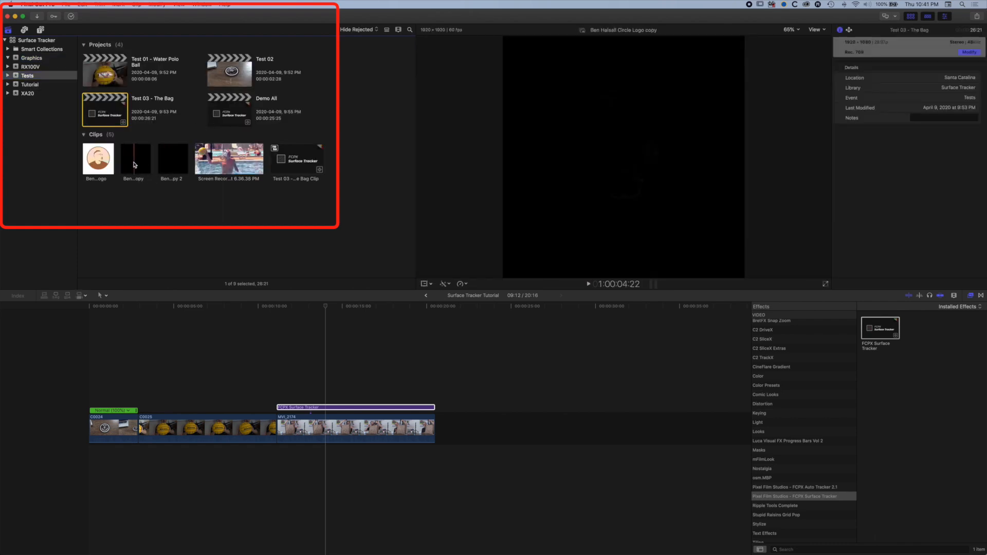
left_click(355, 407)
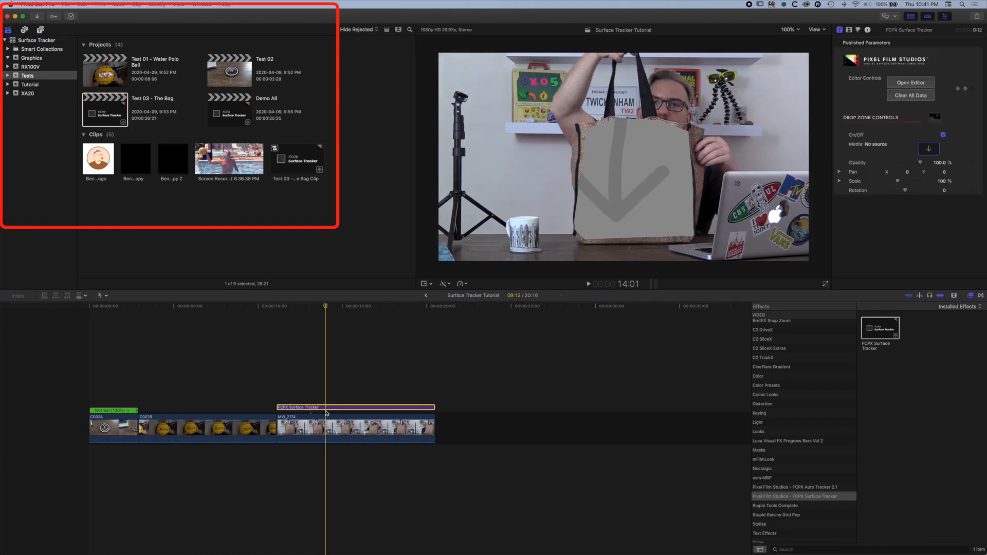
left_click(929, 150)
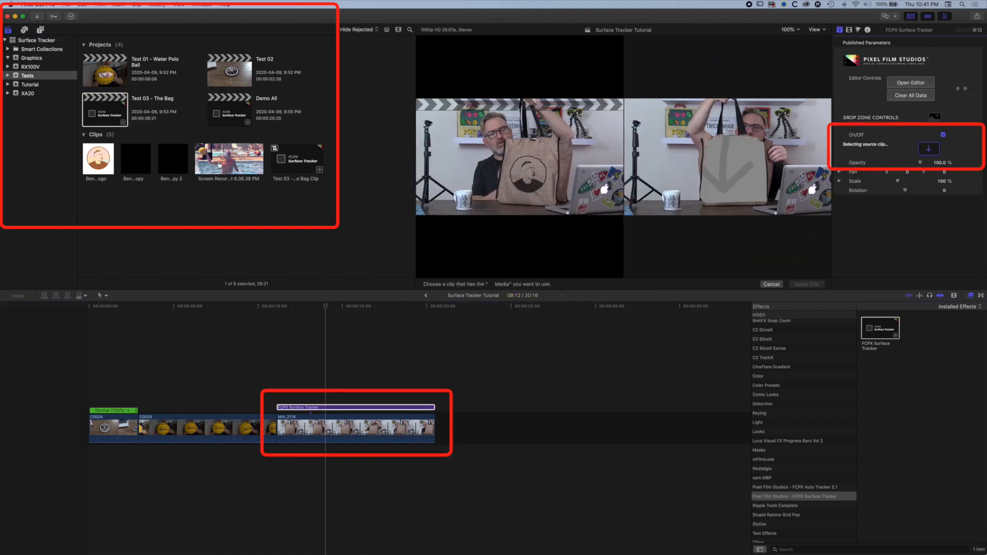
left_click(174, 160)
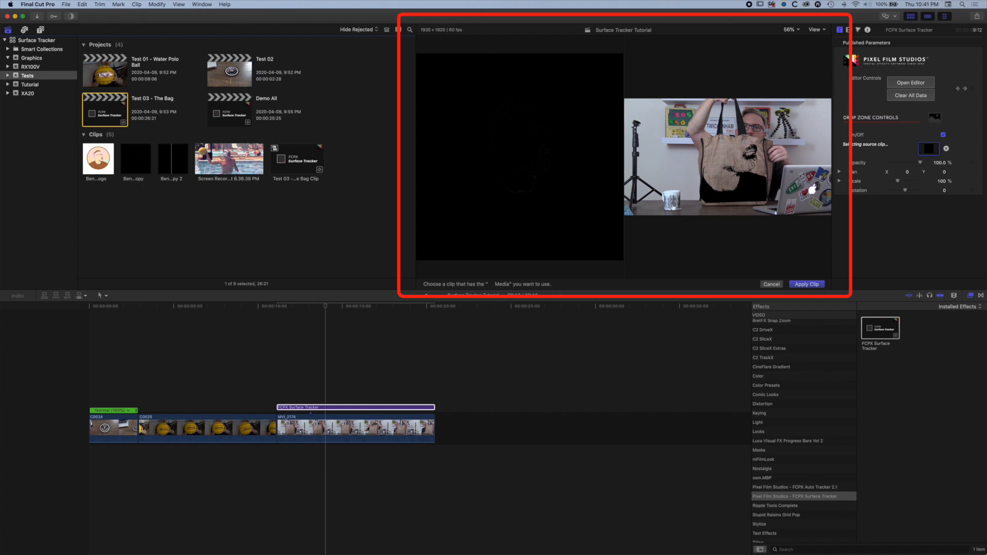
left_click(807, 284)
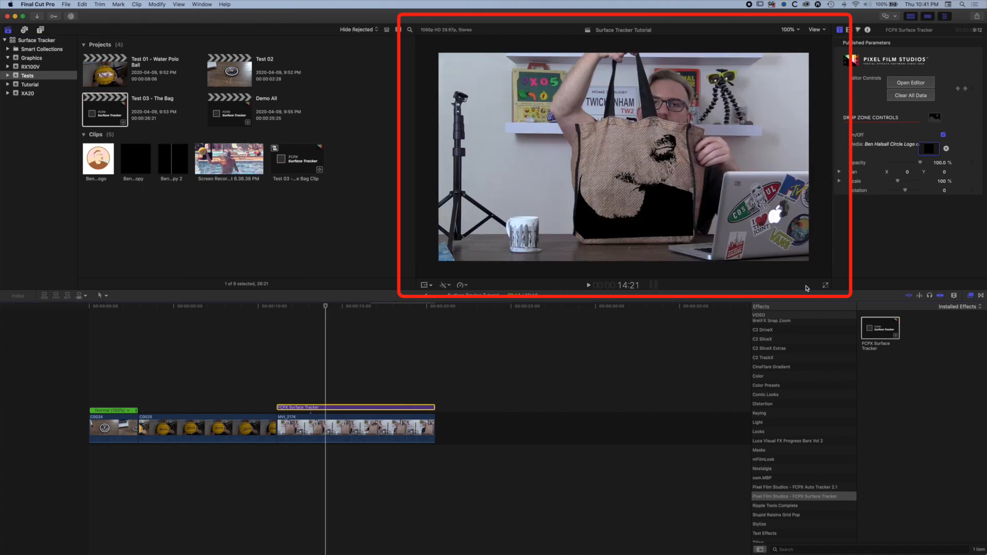
Preview the logo on the moving bag up to 16:24 and lower the drop zone's opacity to 81.59%.
left_click(314, 306)
left_click_drag(311, 307, 374, 319)
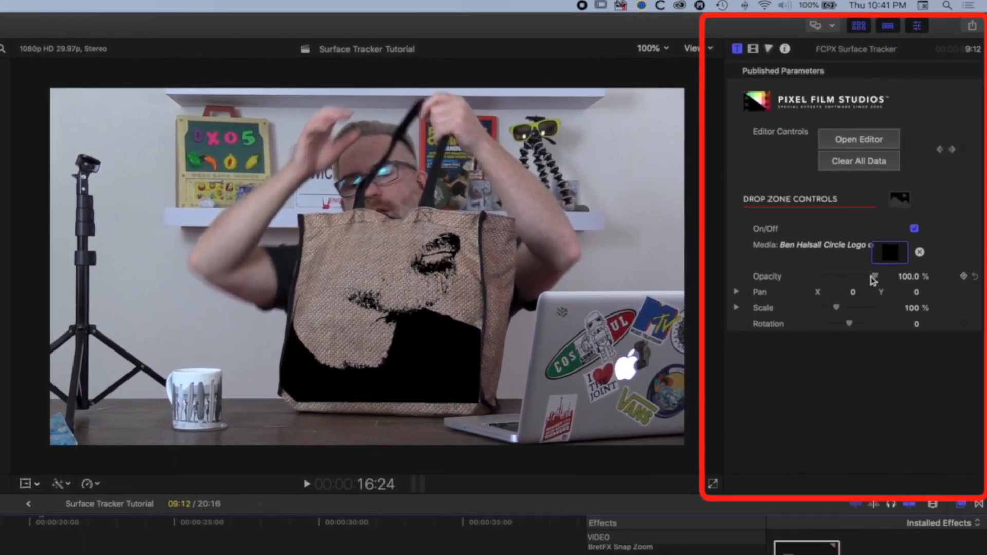
left_click_drag(907, 194, 888, 196)
left_click_drag(845, 278, 864, 276)
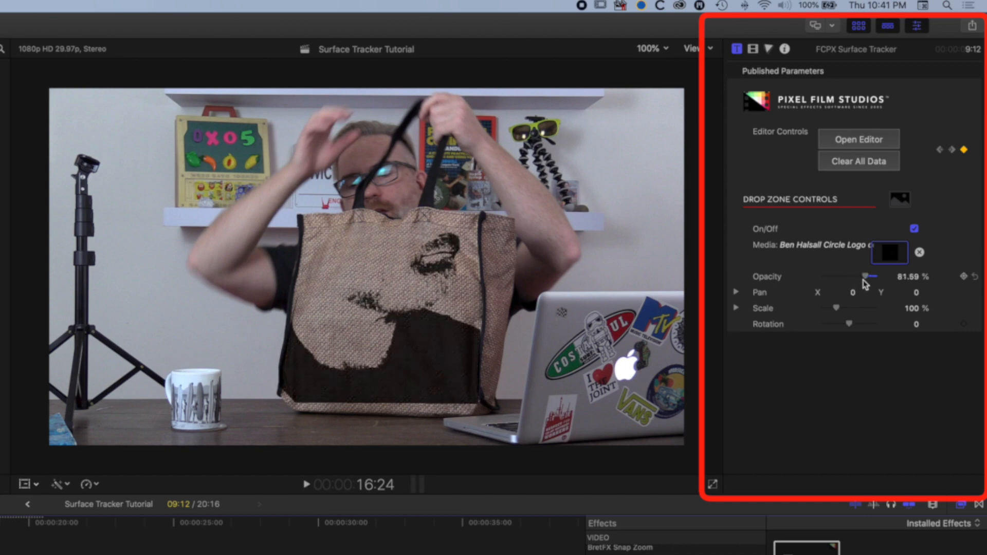
Scale the drop zone logo to 28%, pan it to X 9.7, Y -14.7, and play back the result on the bag.
mouse_move(913, 311)
left_mouse_down()
mouse_move(890, 312)
mouse_move(904, 311)
left_mouse_up()
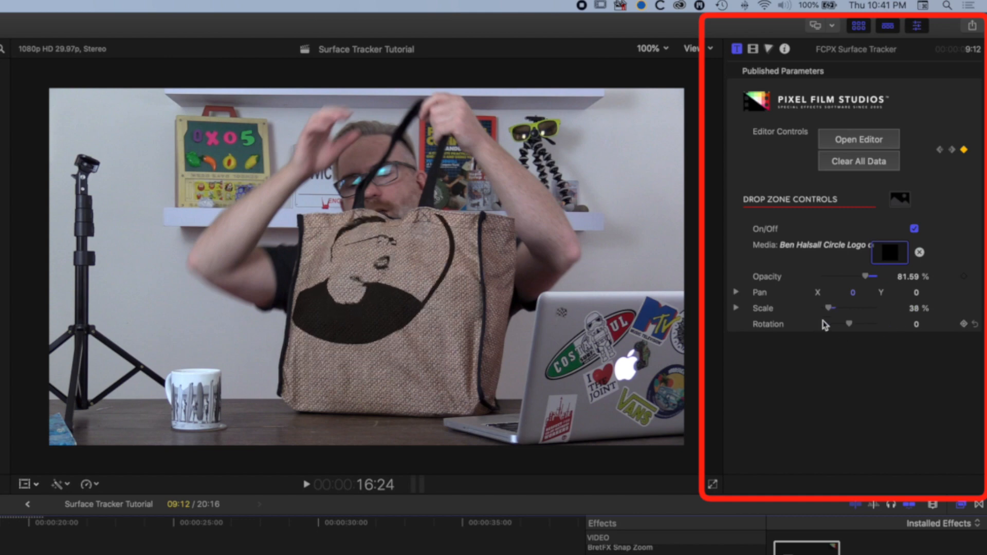
left_click_drag(917, 294, 853, 292)
left_click_drag(914, 308, 910, 308)
left_click_drag(847, 292, 850, 292)
left_click_drag(908, 292, 908, 292)
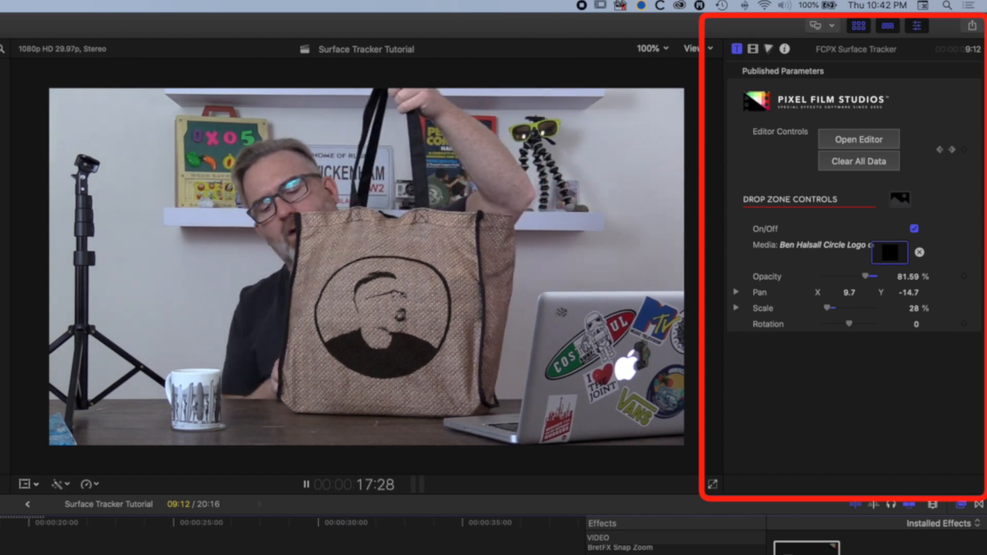
key("space")
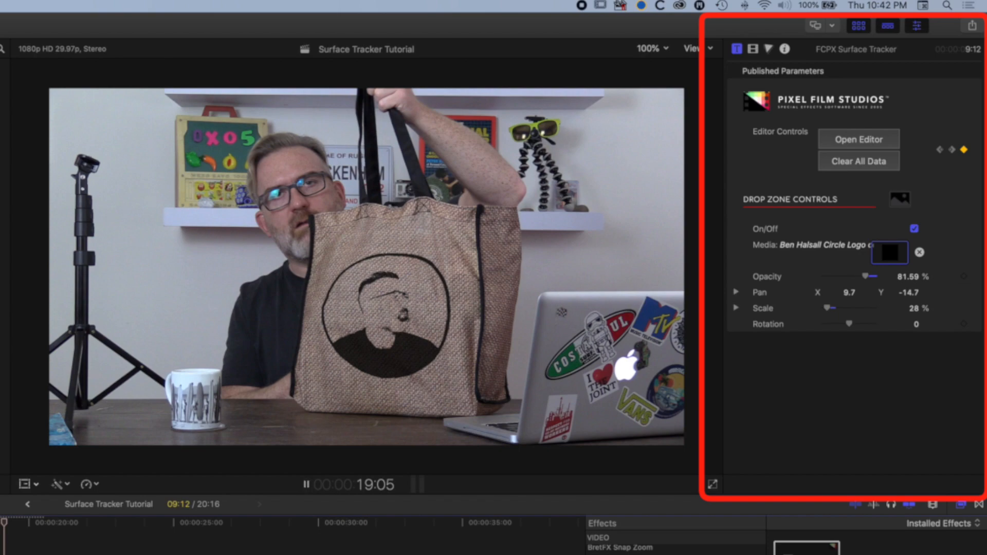
key("space")
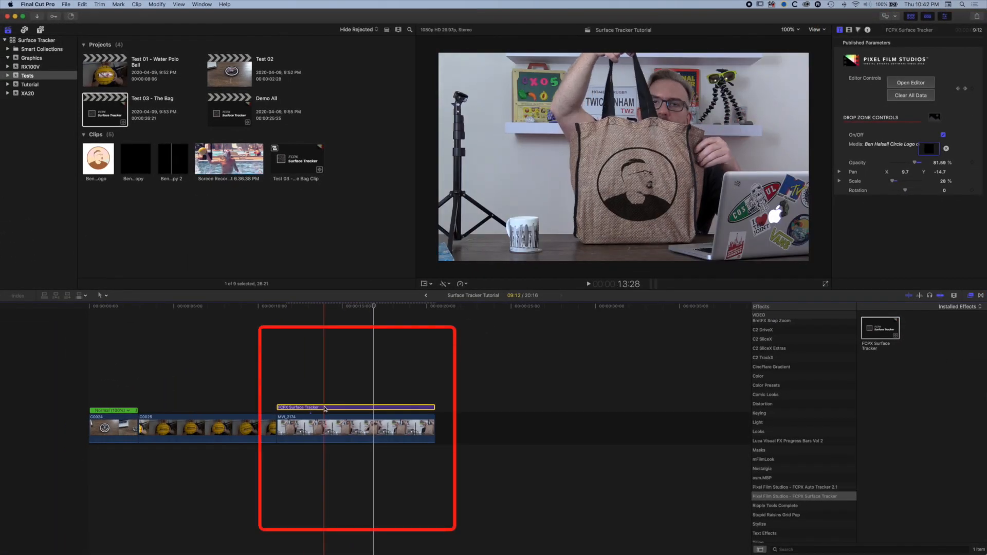
Duplicate the FCPX Surface Tracker title above the bag clip, disable the original, and select the duplicate.
left_click_drag(324, 409, 324, 391)
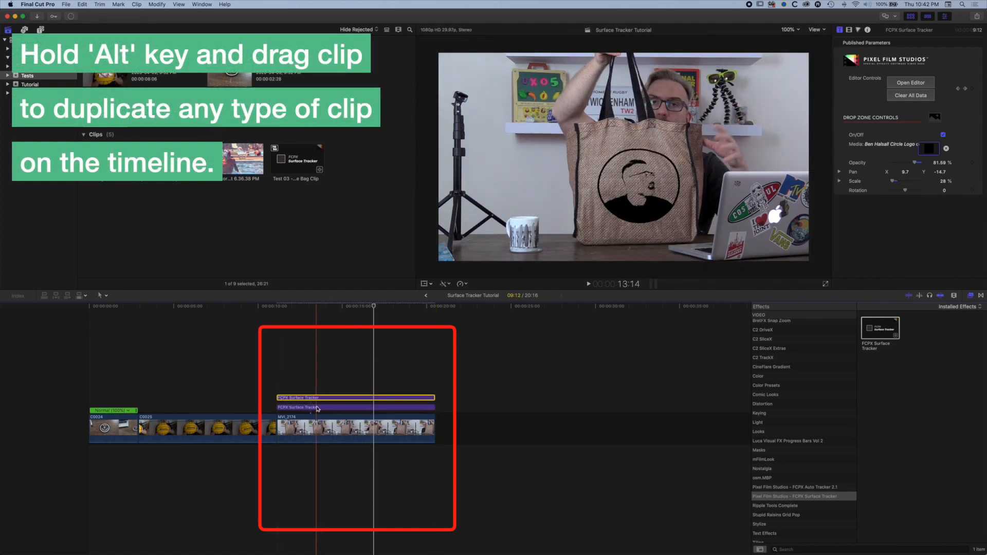
left_click(317, 407)
key("v")
left_click(320, 398)
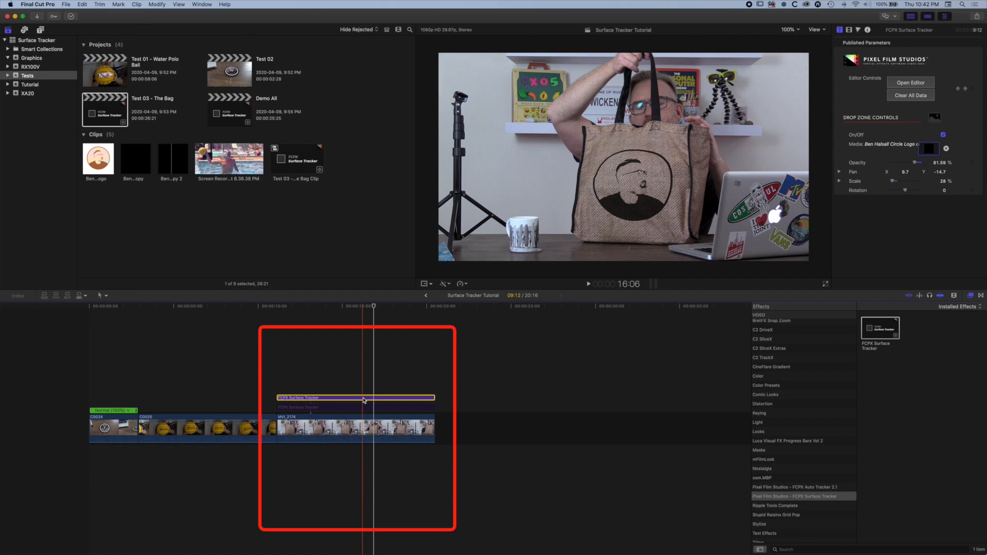
Append the color circle logo clip to the end of the timeline and apply the Shape Mask effect to it.
left_click_drag(97, 159, 473, 425)
left_click(471, 304)
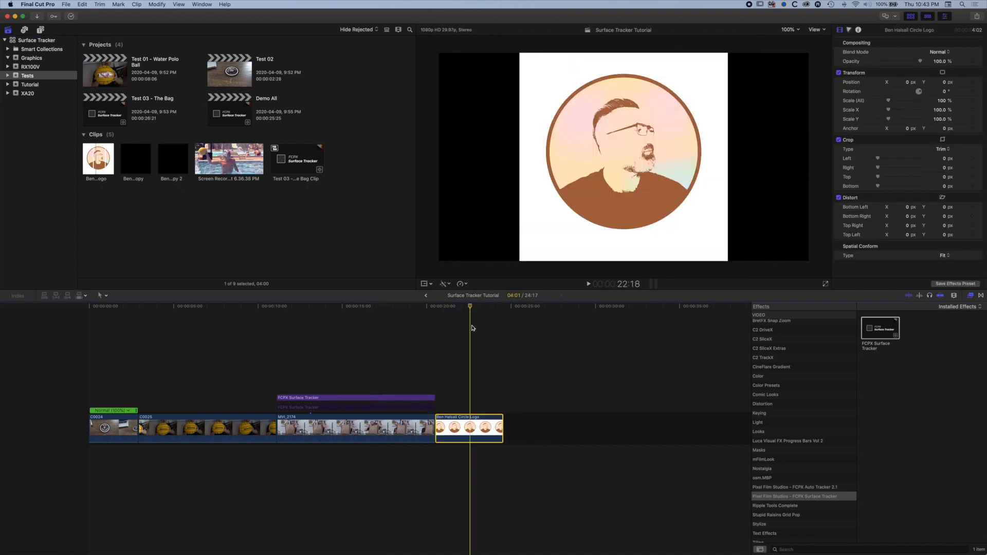
left_click(763, 451)
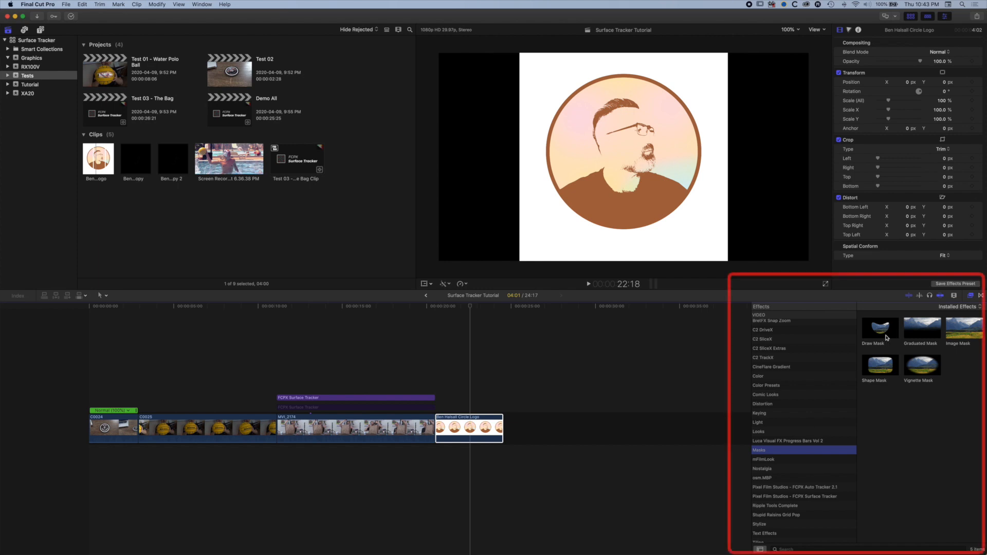
left_click_drag(885, 370, 465, 430)
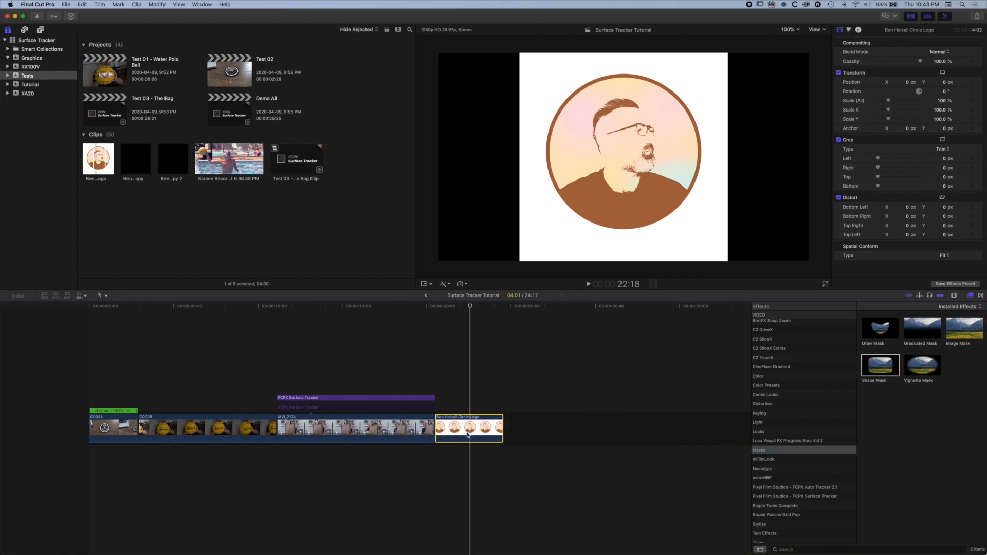
Set the mask's feather to 2 and fit it tightly around the circular logo with 100% curvature and a radius of about 707.
left_click(941, 109)
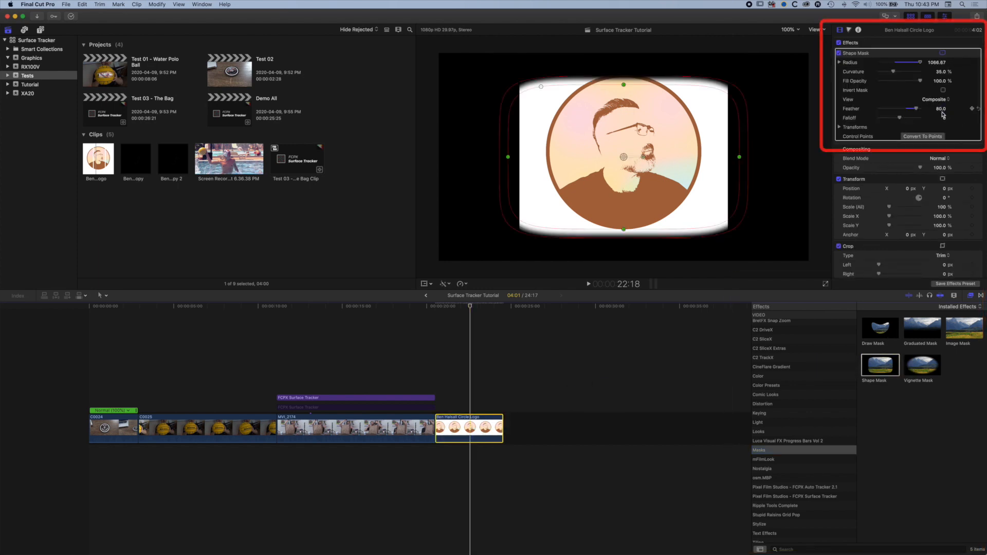
type("2")
key("Tab")
left_click_drag(541, 87, 595, 107)
left_click_drag(509, 157, 546, 156)
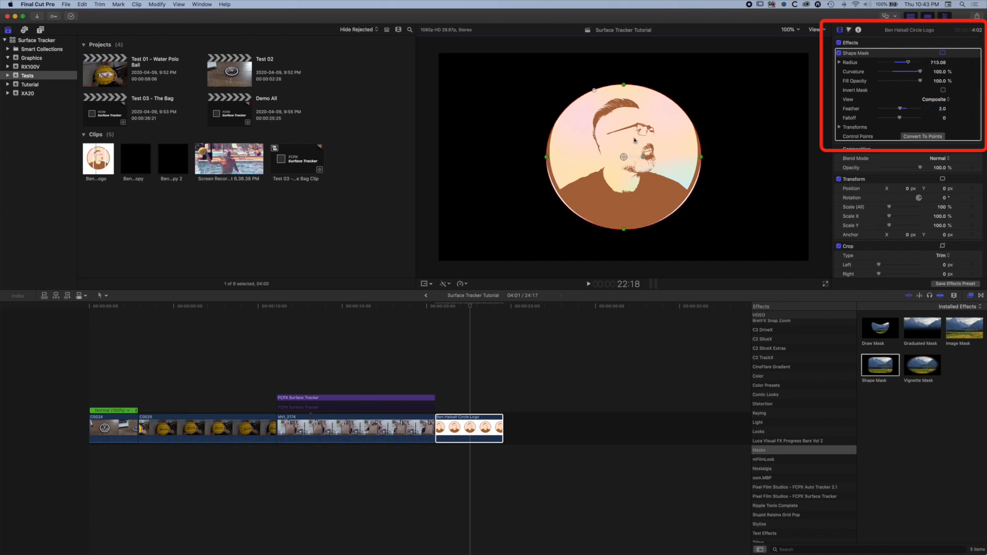
left_click_drag(625, 157, 625, 153)
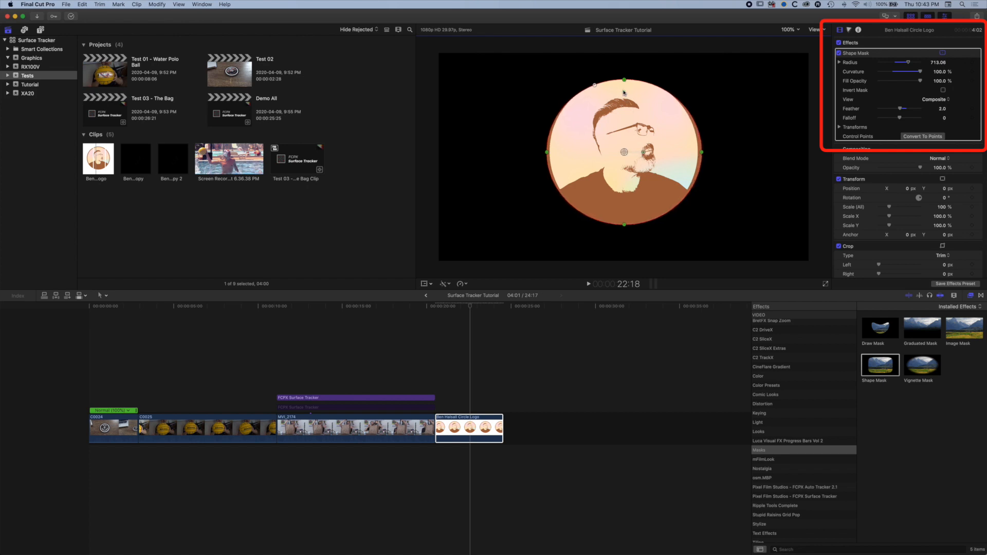
left_click_drag(624, 80, 624, 77)
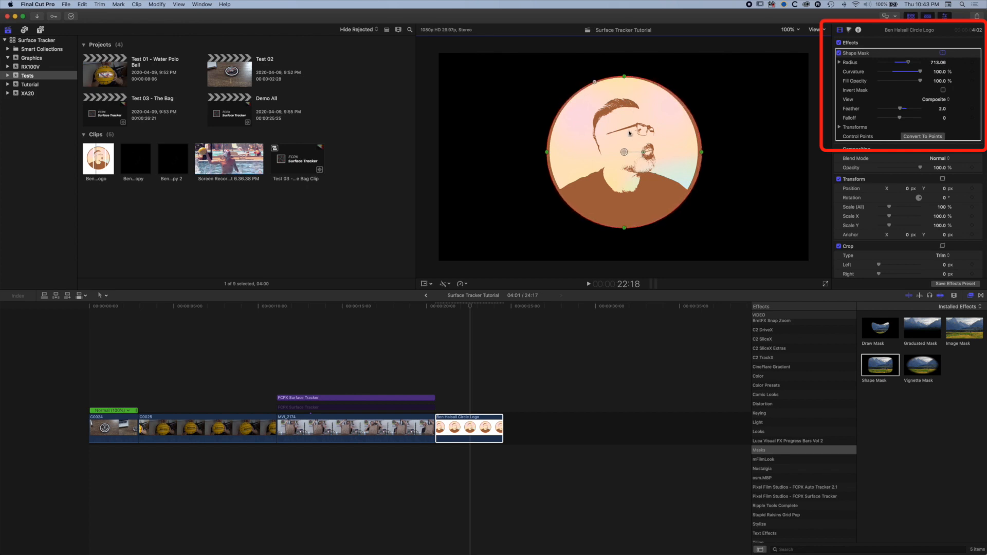
left_click_drag(624, 229, 624, 229)
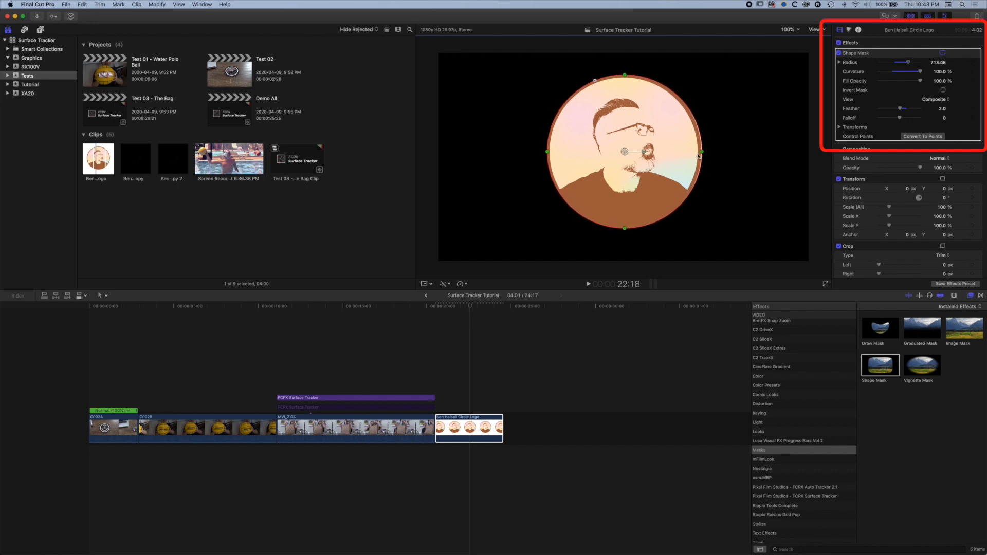
left_click_drag(704, 152, 702, 152)
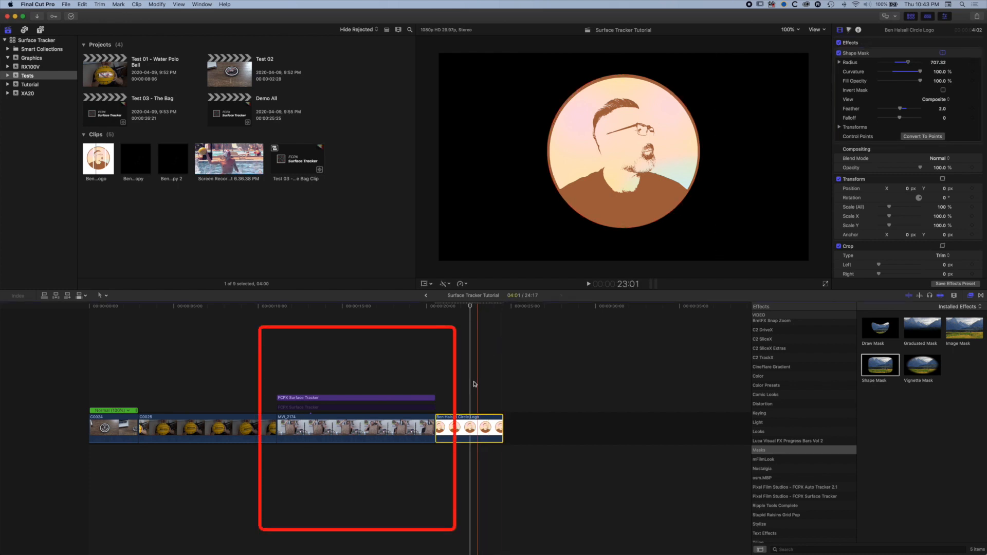
Replace the duplicate title's drop zone media with the masked logo, scaled to 96% and panned to X 4.6, Y -0.7.
left_click(371, 400)
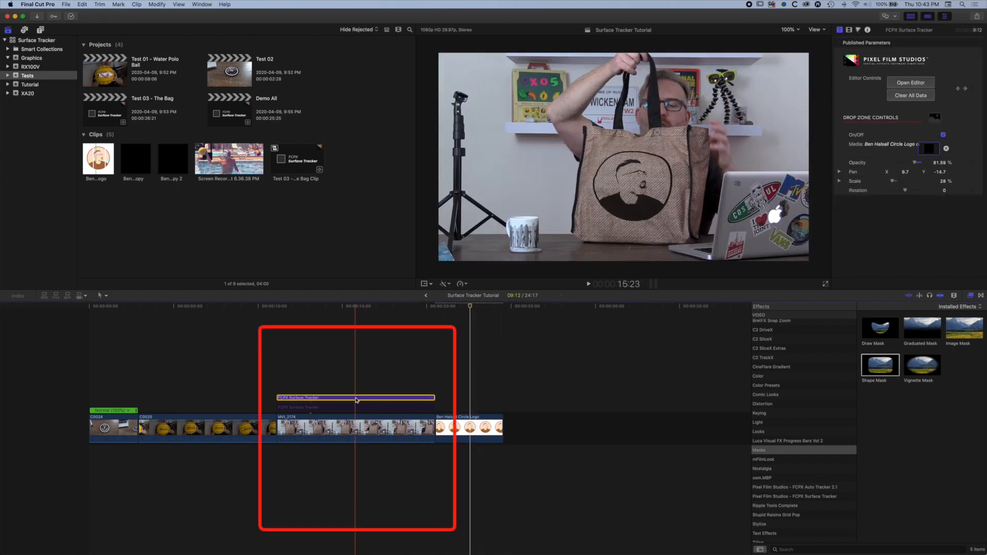
left_click(357, 307)
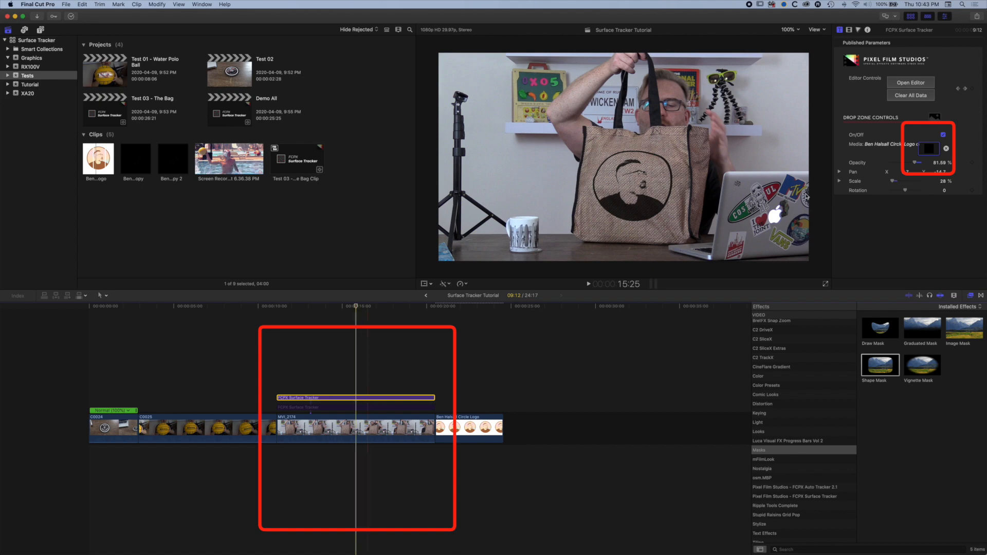
left_click(931, 149)
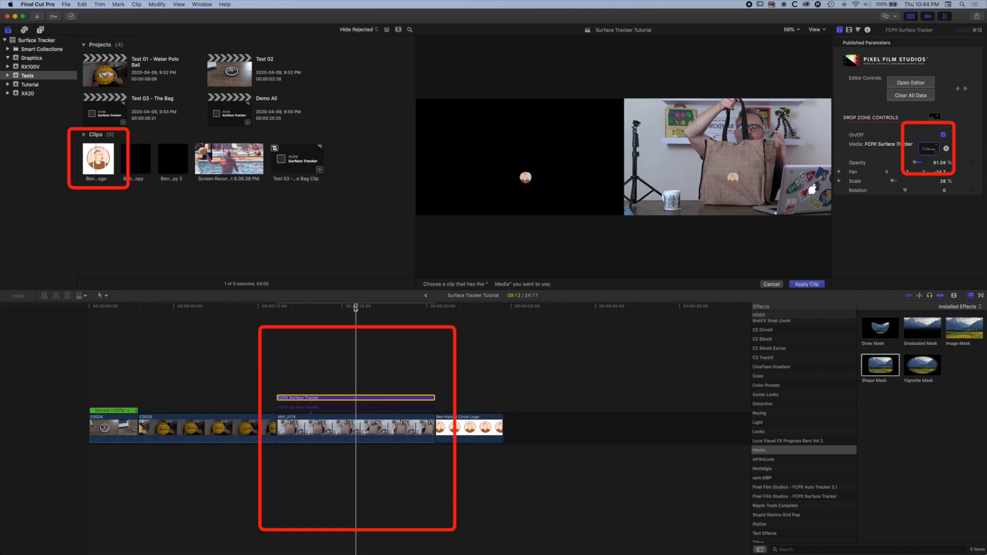
left_click(805, 284)
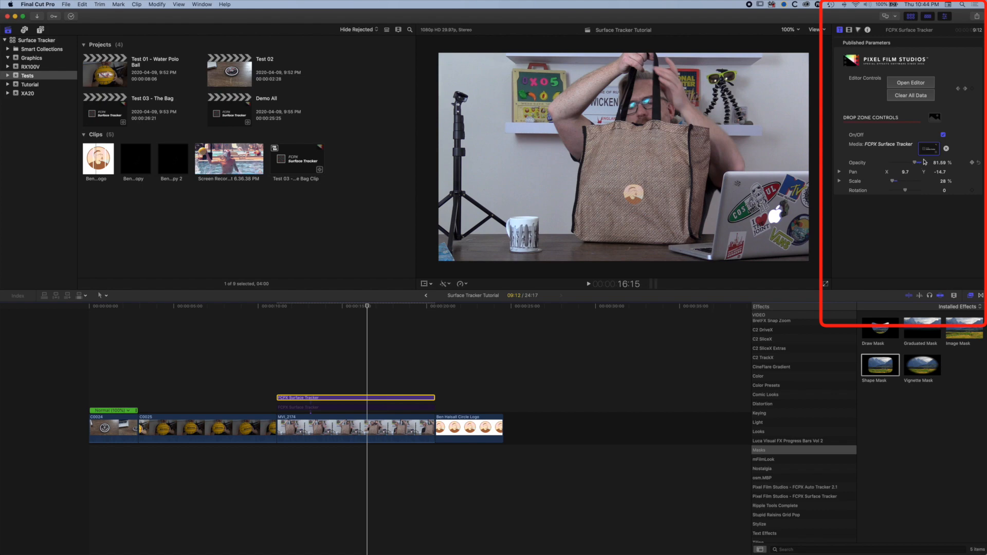
left_click_drag(895, 181, 947, 172)
left_click_drag(353, 309, 403, 310)
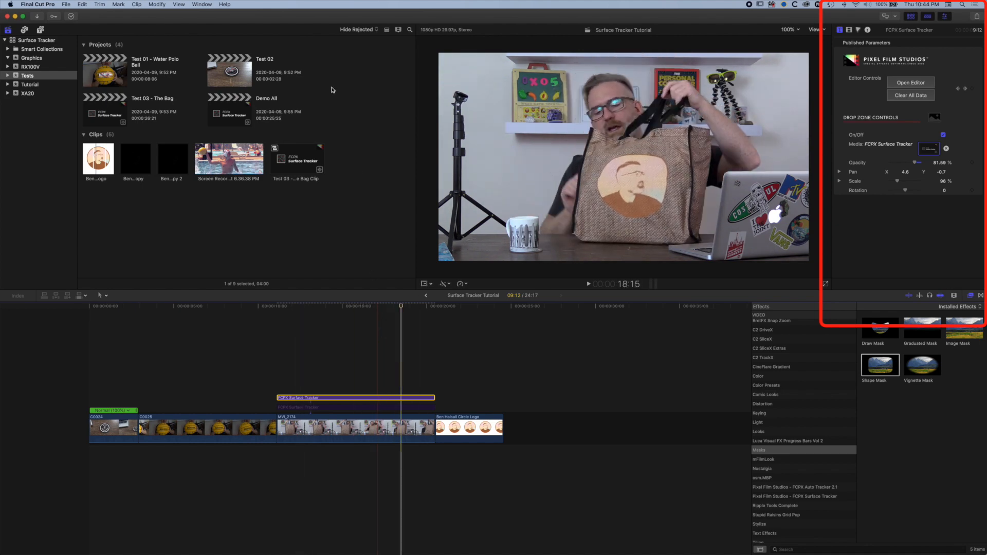
Turn the duplicate title into a compound clip named Surface Tracker Tutorial Clip in the Tutorial event.
left_click(64, 4)
mouse_move(70, 15)
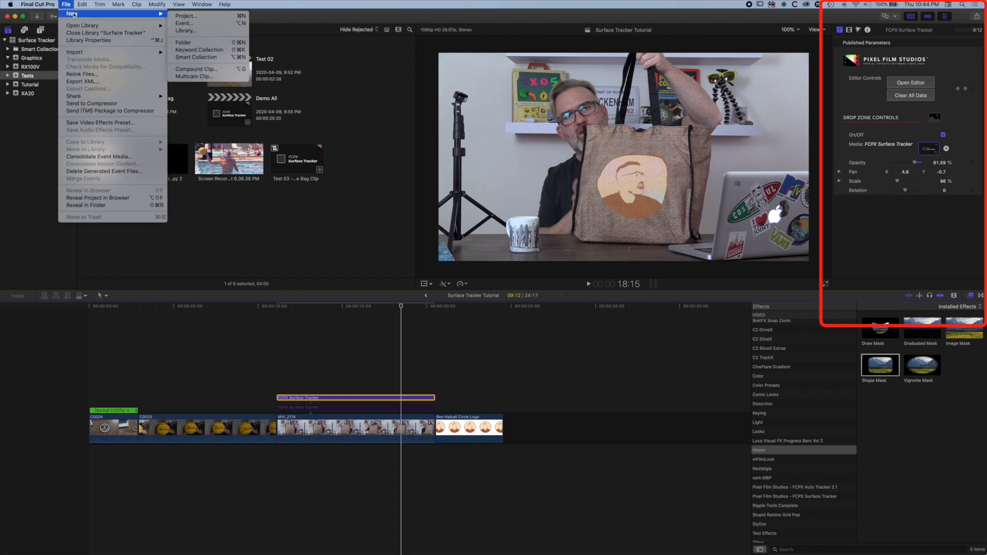
left_click(197, 69)
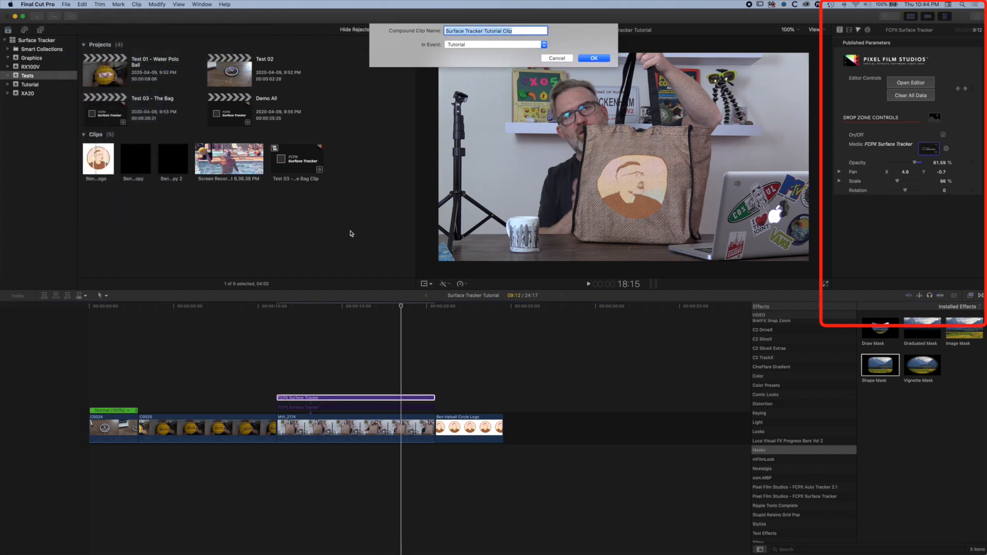
left_click(593, 59)
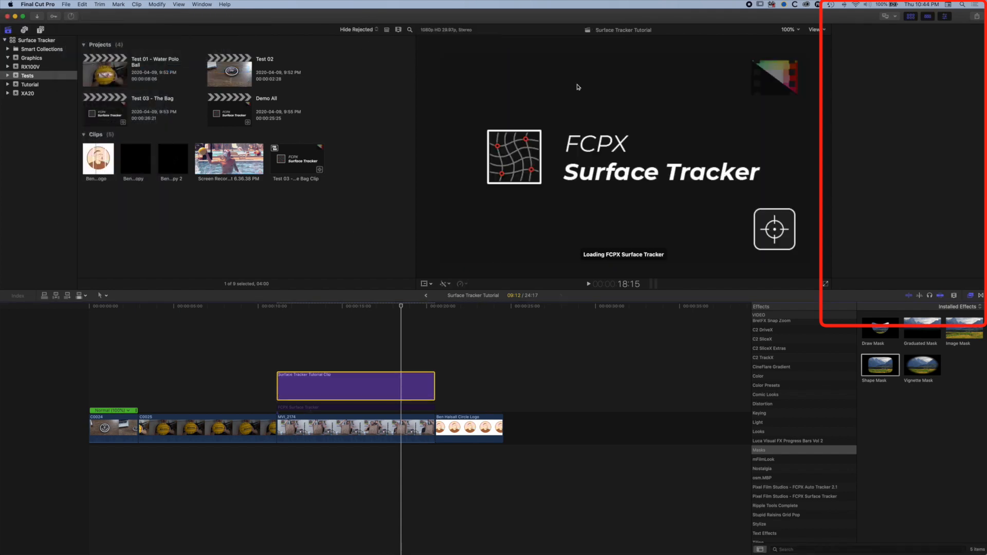
Try the Overlay and Screen blend modes on the compound clip at 14:10.
left_click_drag(401, 320, 330, 311)
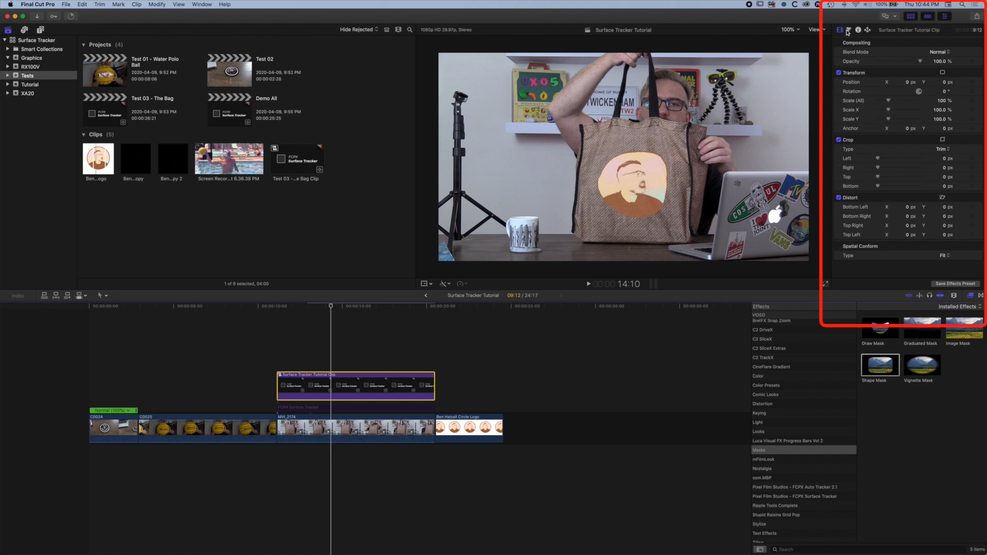
left_click(937, 52)
left_click(938, 142)
left_click(938, 52)
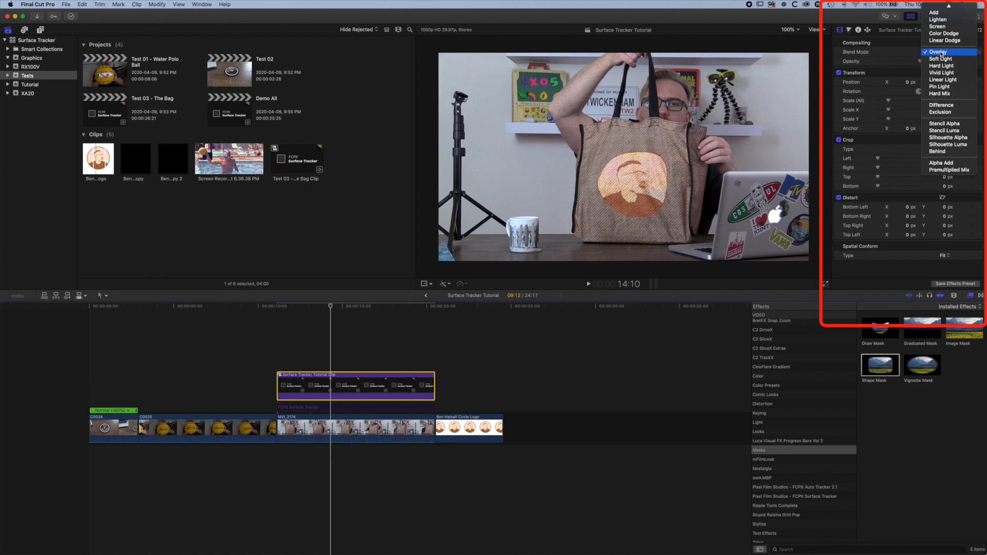
left_click(941, 27)
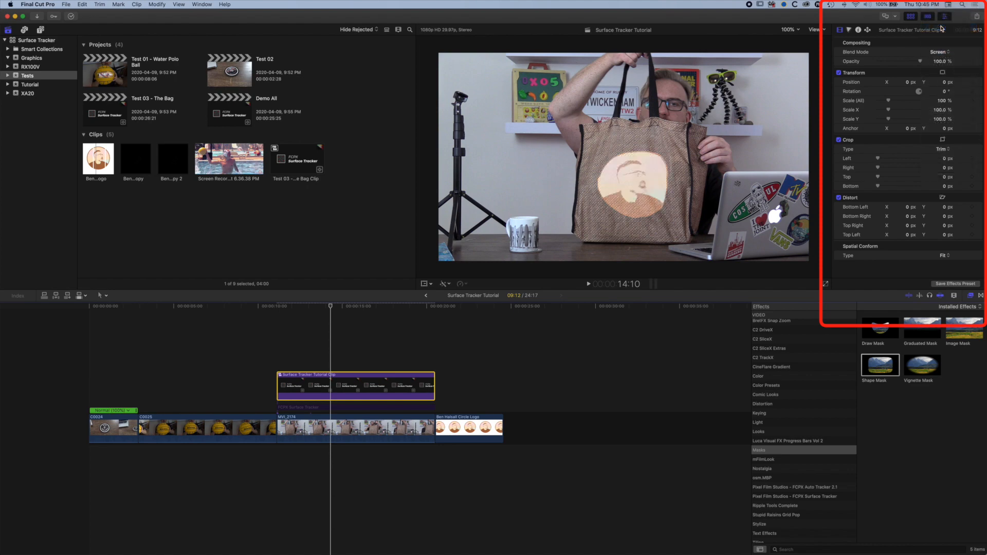
Set the compound clip's blend mode to Multiply and scrub through the bag shot to 15:20.
left_click(943, 51)
scroll(941, 33, "up", 3)
left_click(941, 33)
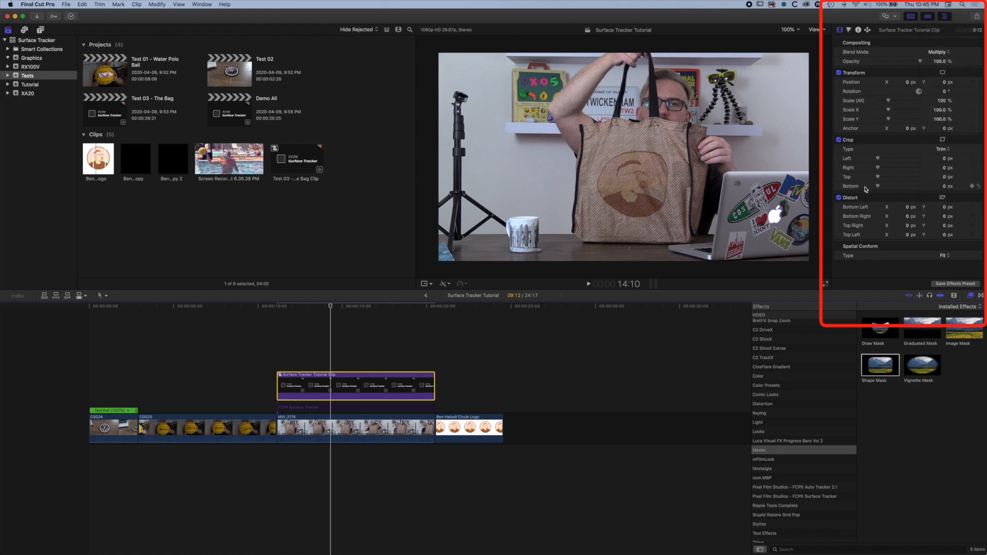
left_click(301, 307)
left_click(271, 310)
left_click(271, 312)
left_click_drag(269, 311, 354, 317)
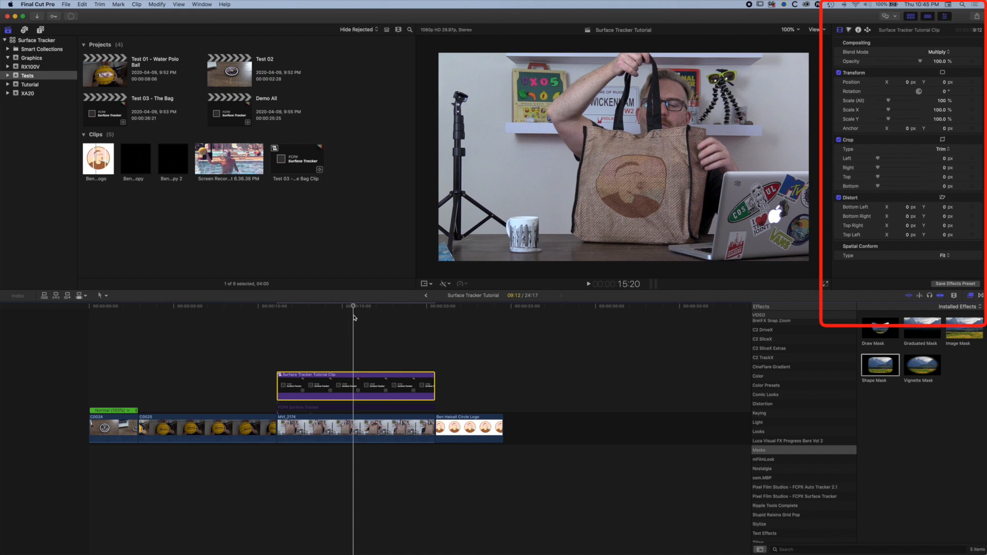
Set the compound clip's Color Board exposure to shadows -26%, midtones -3% and highlights 14%, and its midtone color to 215° at 1%.
left_click(849, 31)
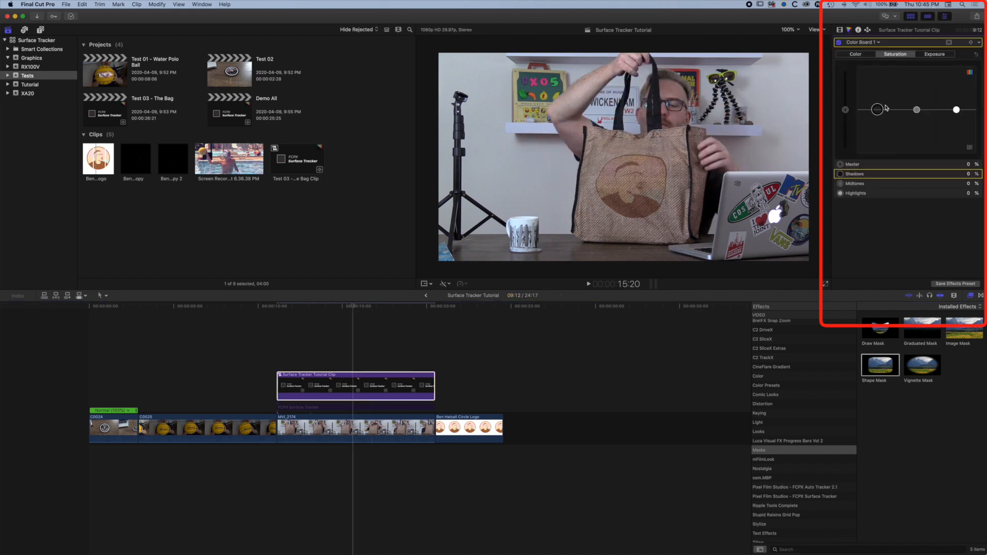
left_click(935, 54)
left_click_drag(917, 110, 917, 94)
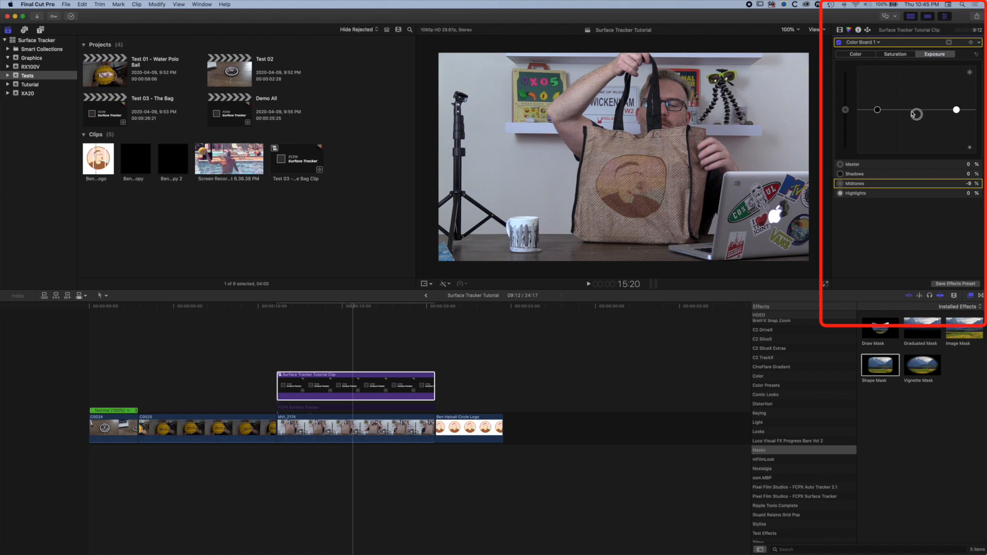
left_click_drag(878, 109, 879, 116)
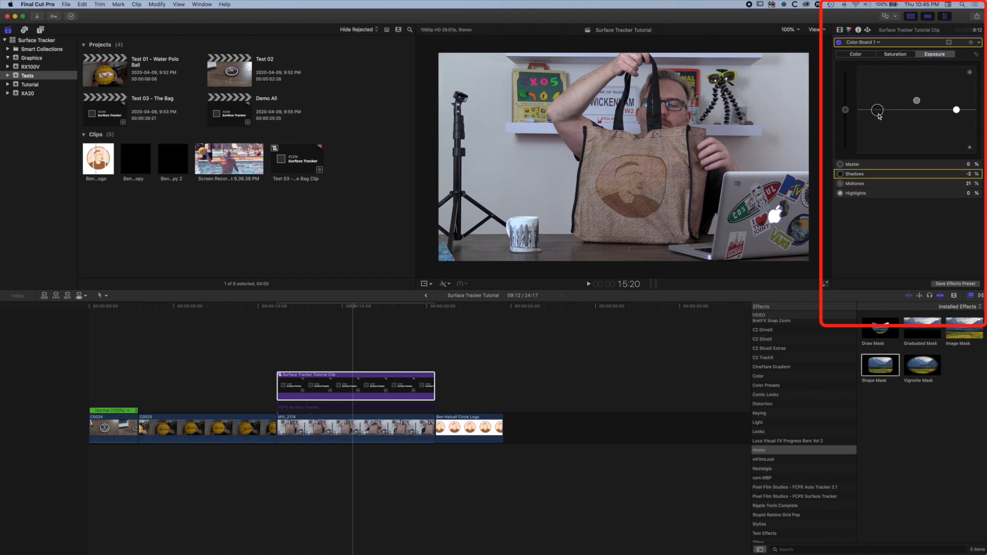
left_click_drag(956, 110, 917, 115)
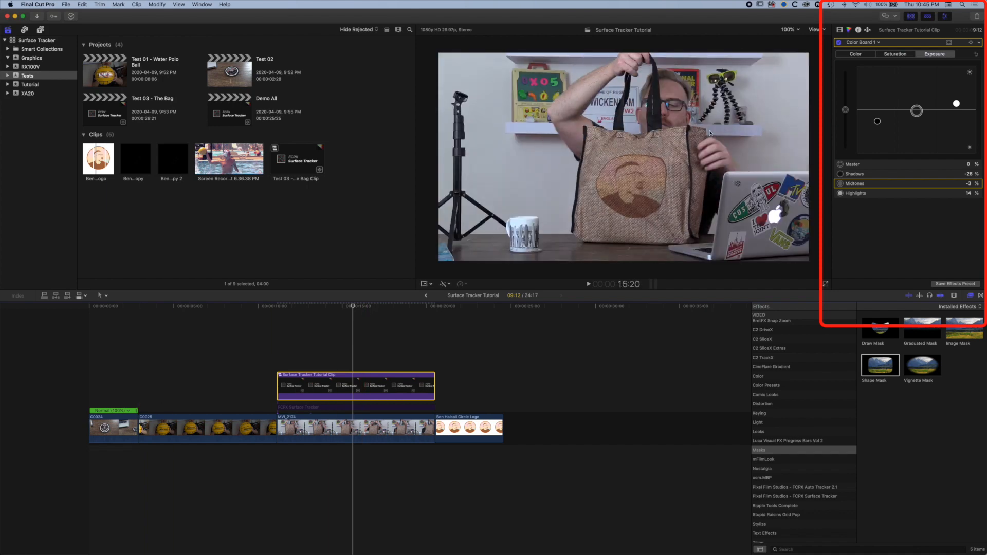
left_click(855, 54)
left_click_drag(919, 109, 852, 96)
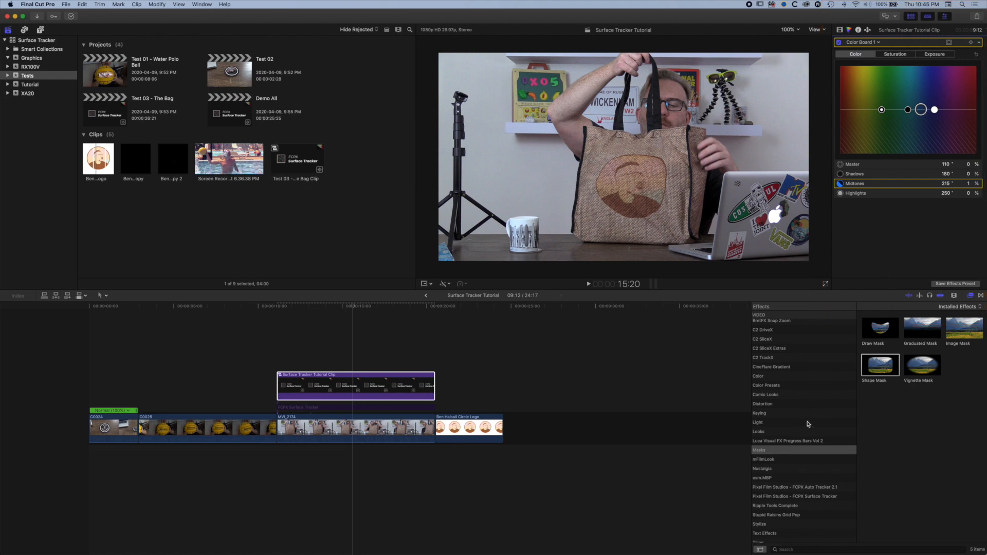
Apply the Colorize effect to the compound clip and check the tinted logo on the bag.
left_click(786, 377)
left_click_drag(956, 366, 394, 393)
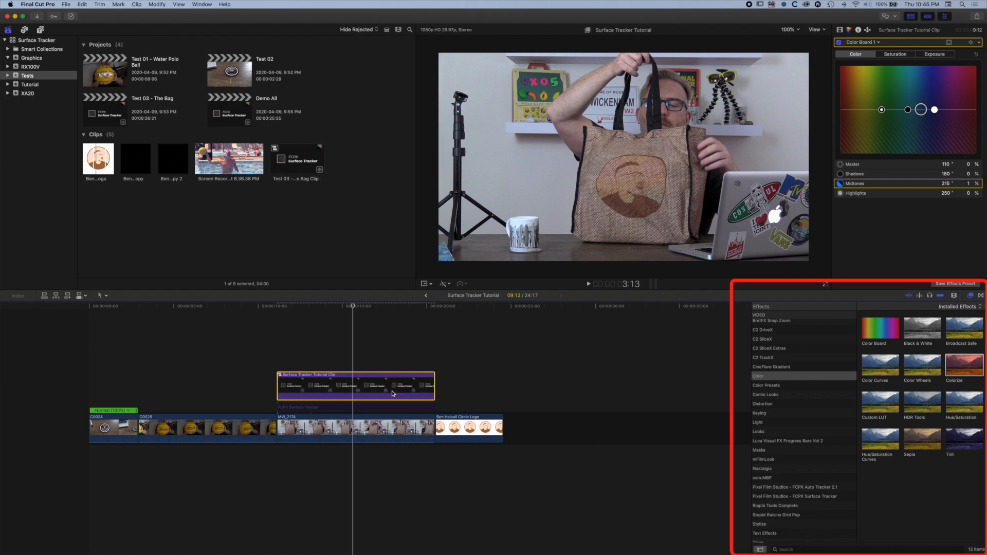
key("space")
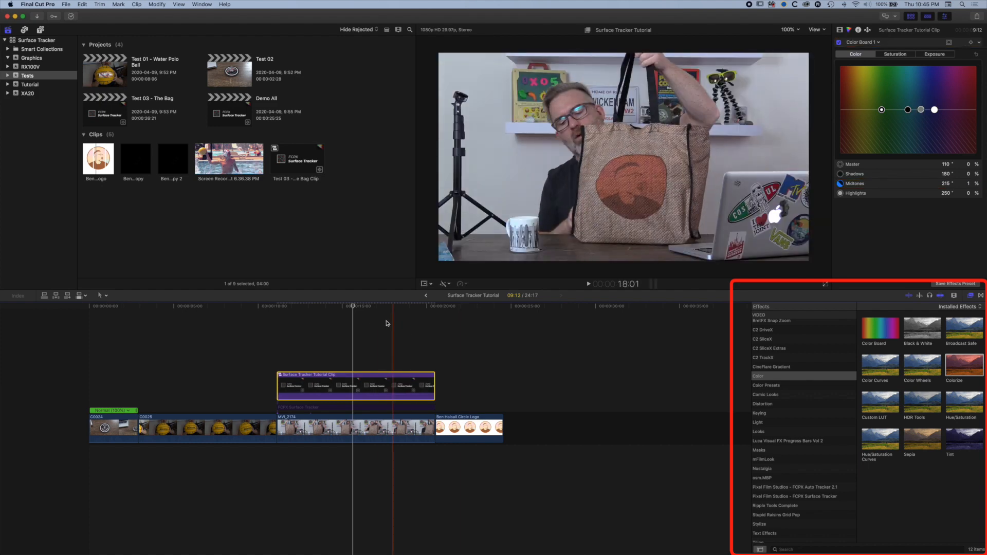
Set the Colorize effect's black remap to orange FF8B03 and white remap to yellow, with intensity at 100.
mouse_move(376, 310)
left_mouse_down()
mouse_move(307, 310)
mouse_move(382, 317)
mouse_move(316, 321)
mouse_move(408, 326)
mouse_move(354, 325)
left_mouse_up()
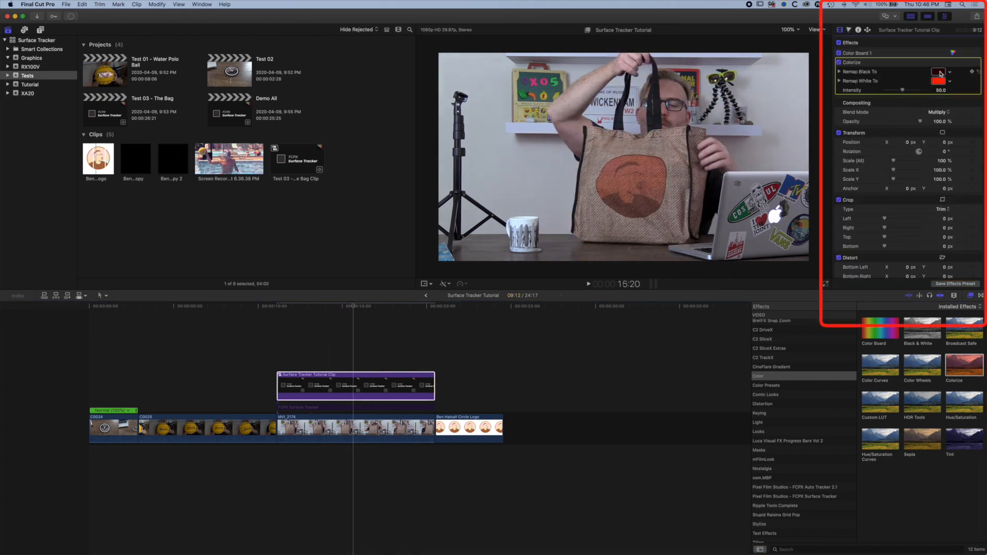
left_click(939, 72)
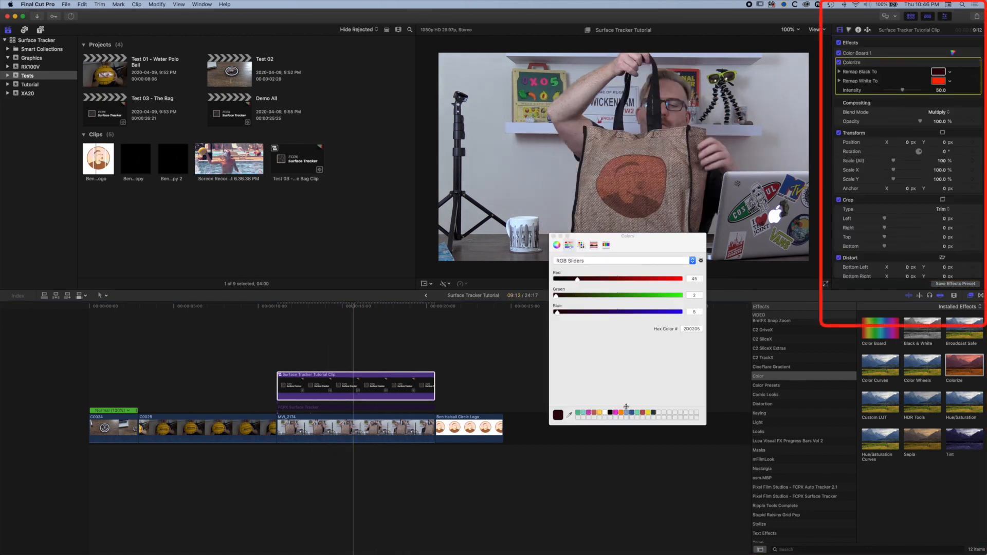
left_click(599, 413)
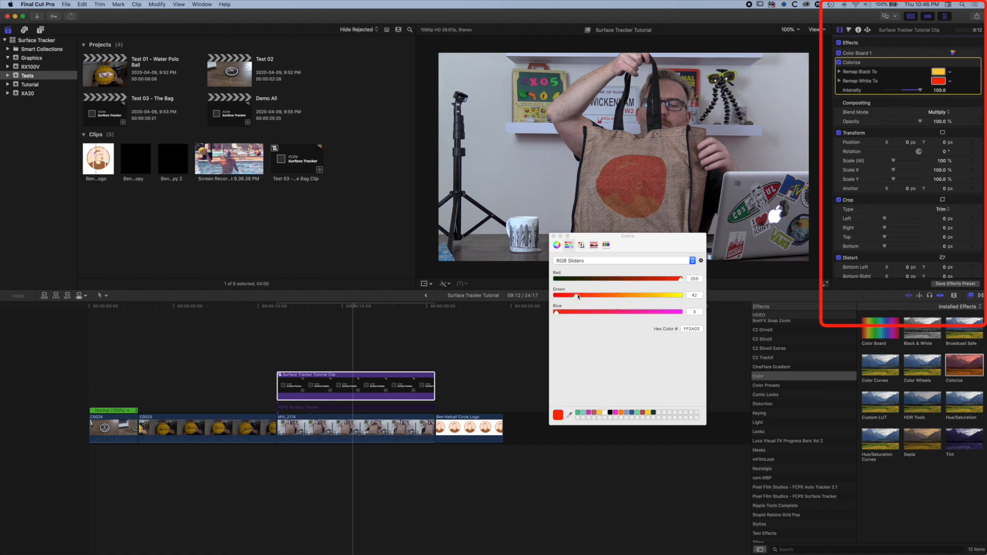
left_click_drag(576, 297, 620, 381)
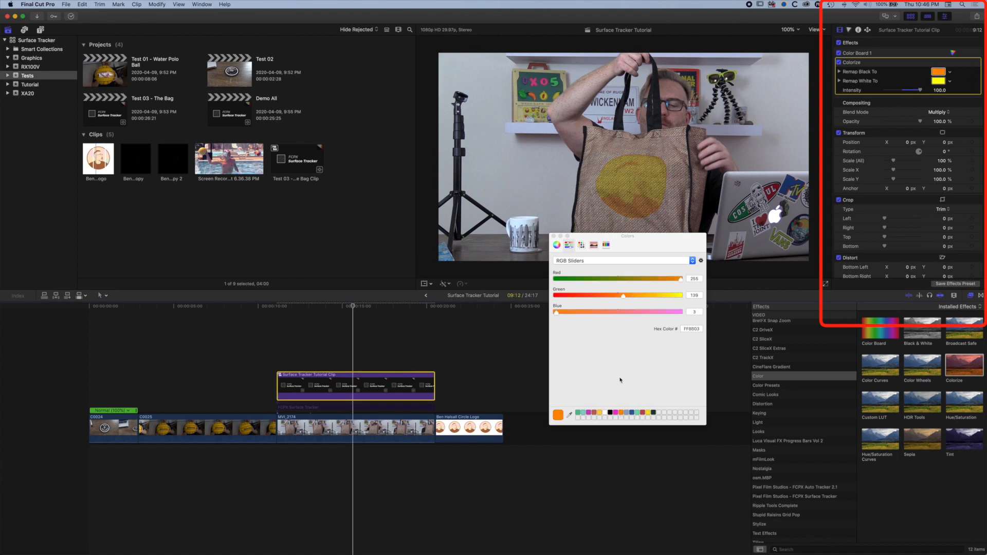
Set the compound clip's blend mode back to Multiply and lower its opacity to 76.27%.
left_click(936, 112)
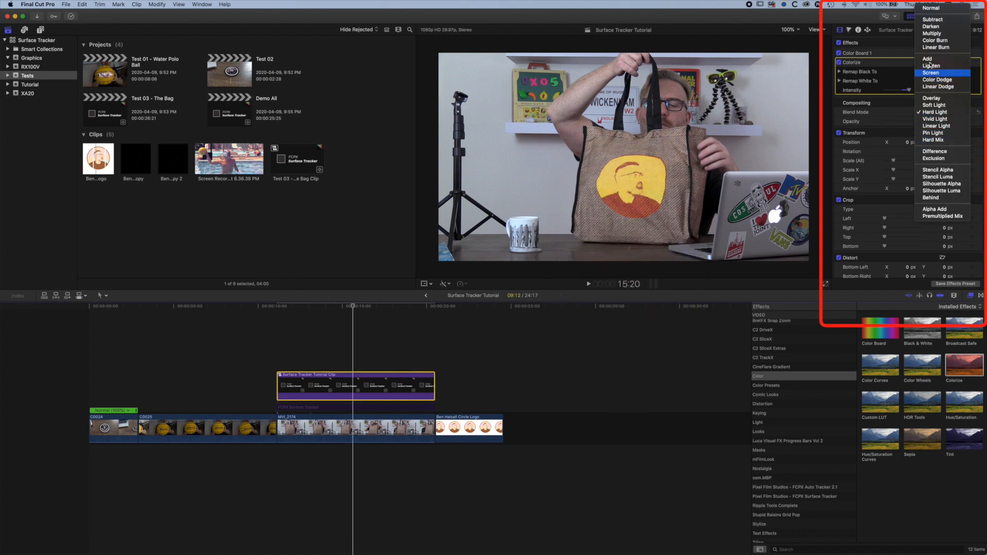
left_click(932, 33)
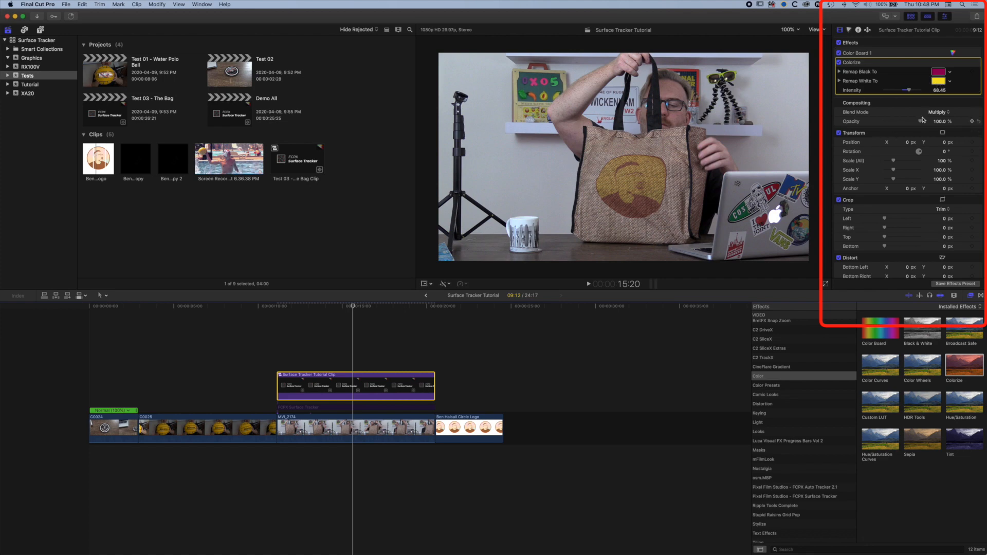
left_click_drag(920, 122, 912, 123)
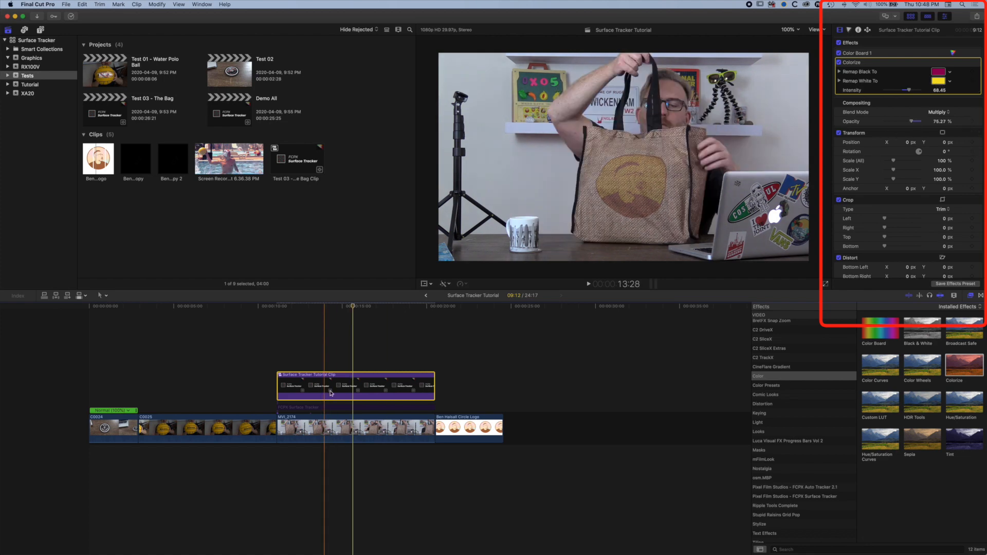
Toggle the compound clip and the FCPX Surface Tracker clip on and off alternately to compare the two logo treatments on the bag.
key("v")
left_click(341, 407)
key("v")
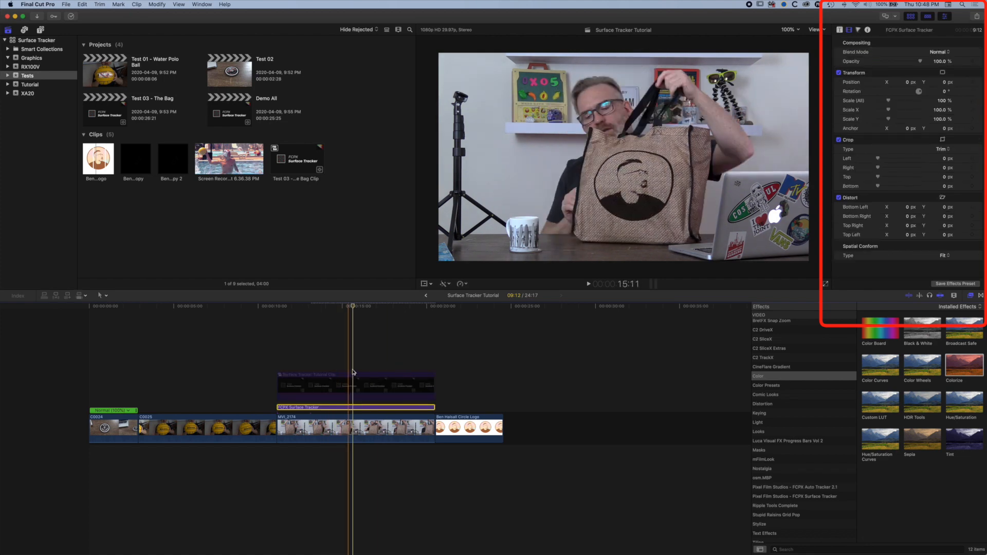
left_click(366, 386)
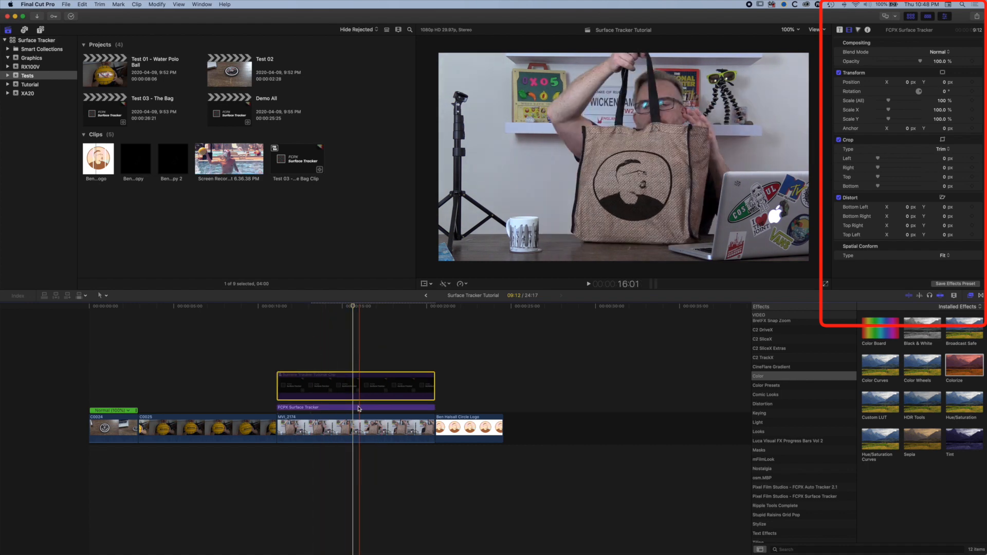
key("v")
left_click(359, 409)
key("v")
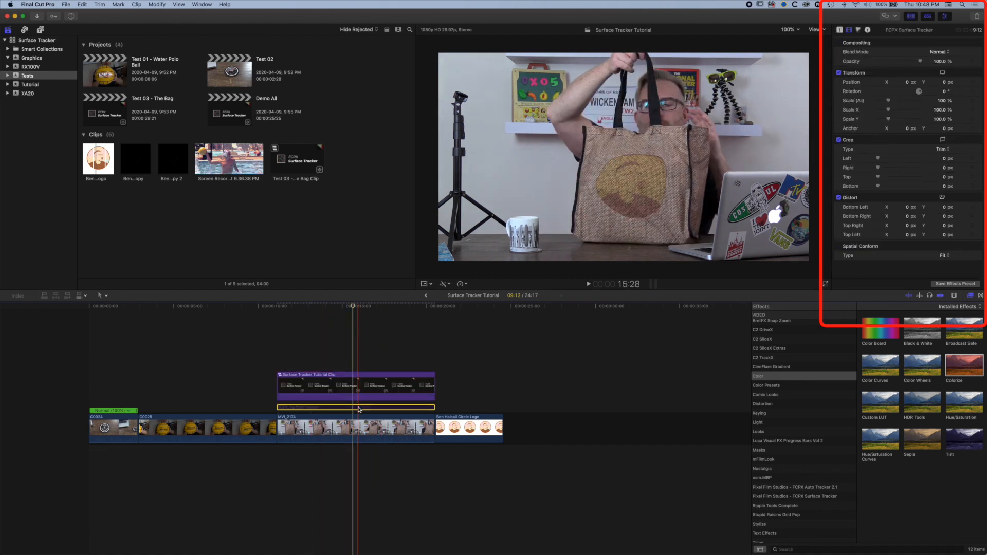
Enable the FCPX Surface Tracker clip over the bag shot and delete the compound clip above it.
key("v")
left_click(345, 390)
key("v")
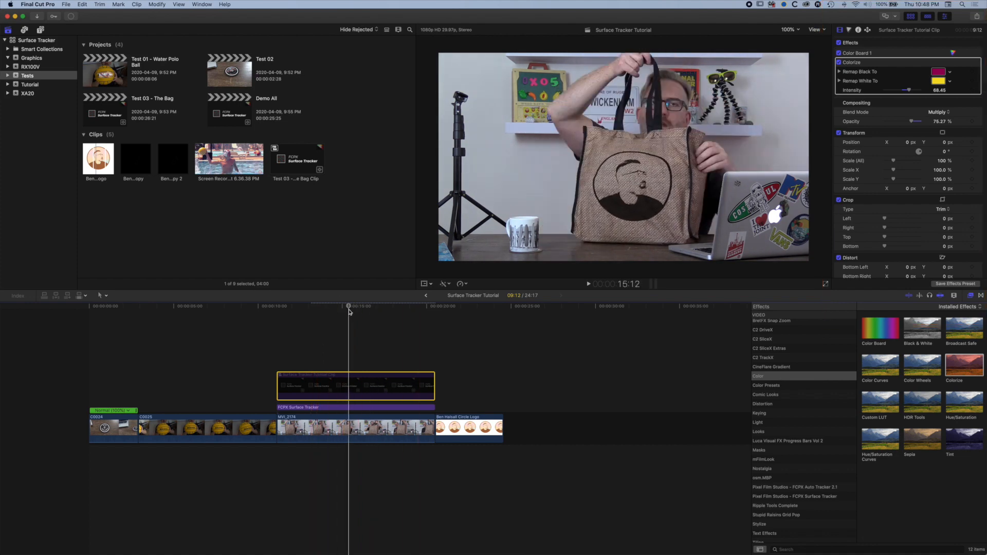
key("v")
key("Delete")
Duplicate the FCPX Surface Tracker clip directly above itself and choose Tea Sip 01 from the Graphics event as the copy's drop zone media.
left_click(333, 407)
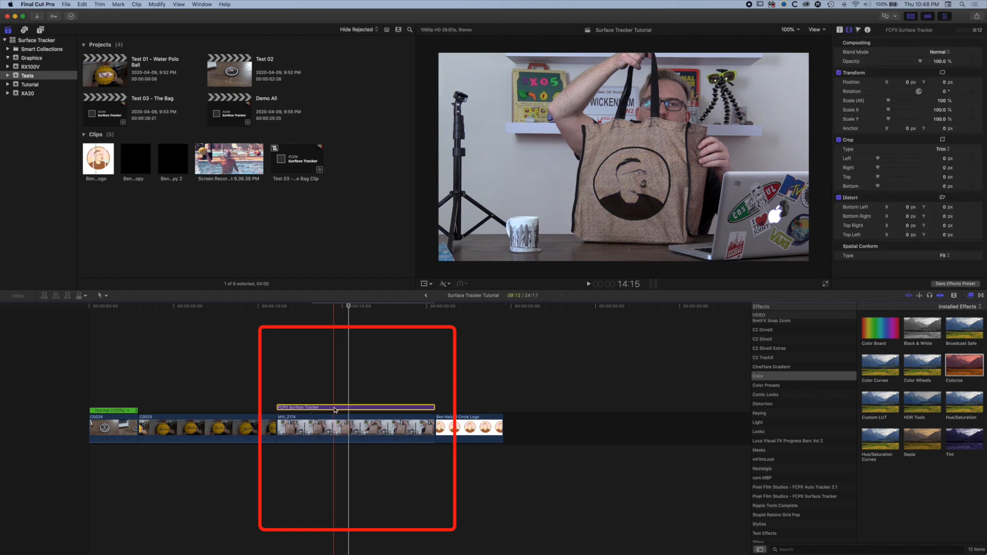
left_click_drag(333, 408, 334, 397, "alt")
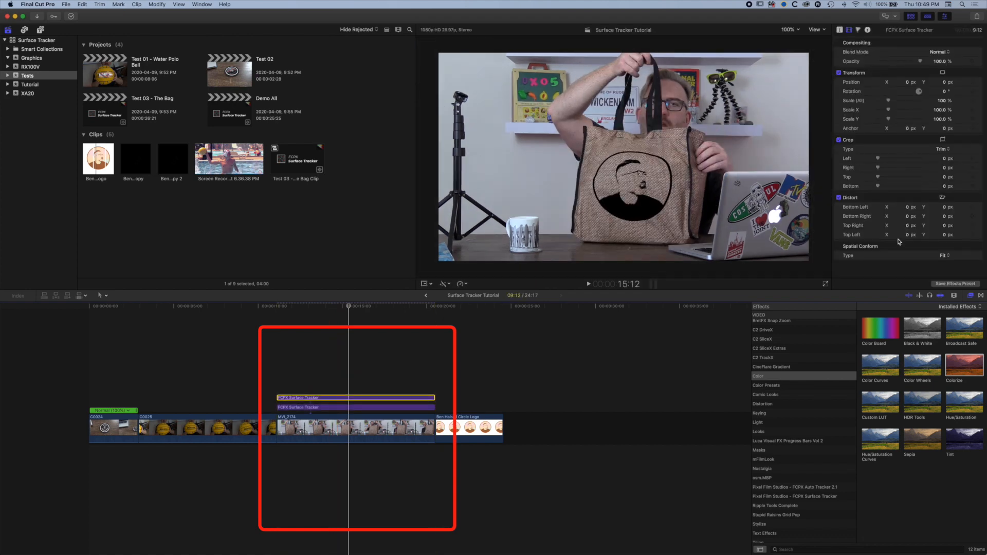
left_click(840, 31)
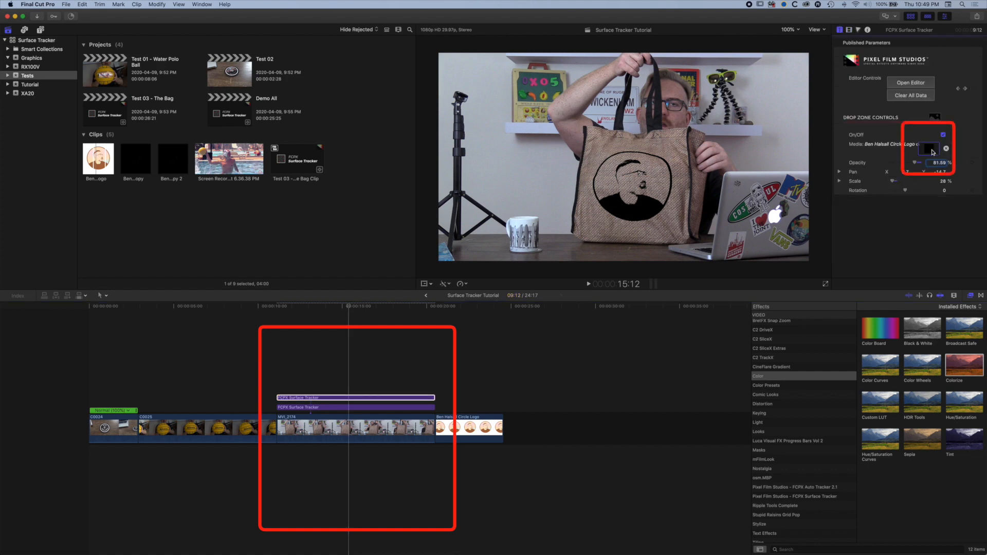
left_click(929, 149)
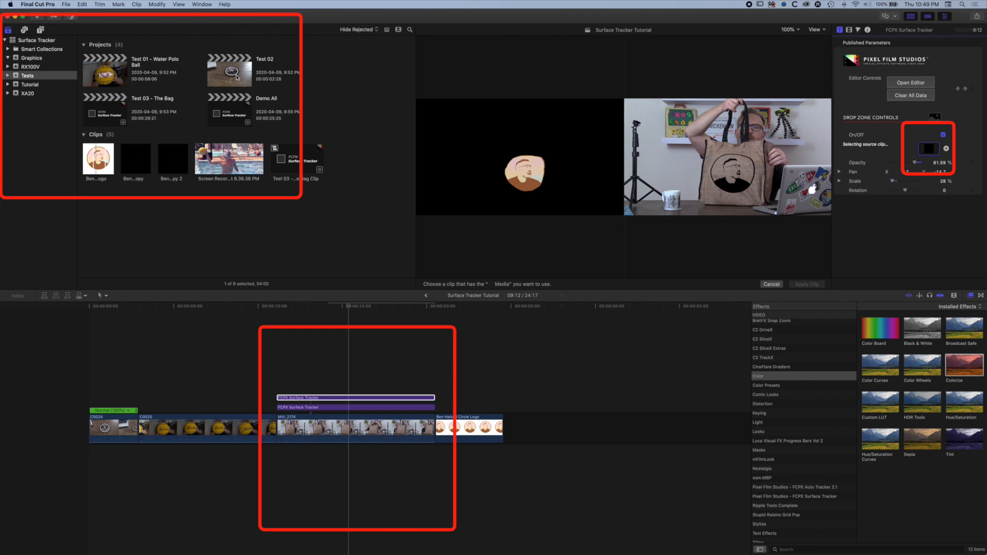
left_click(29, 60)
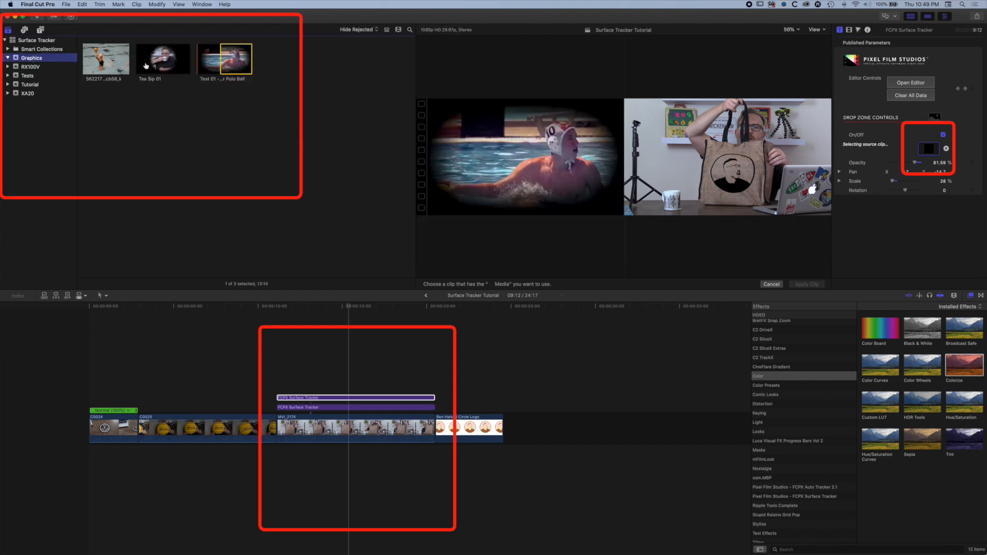
left_click(163, 61)
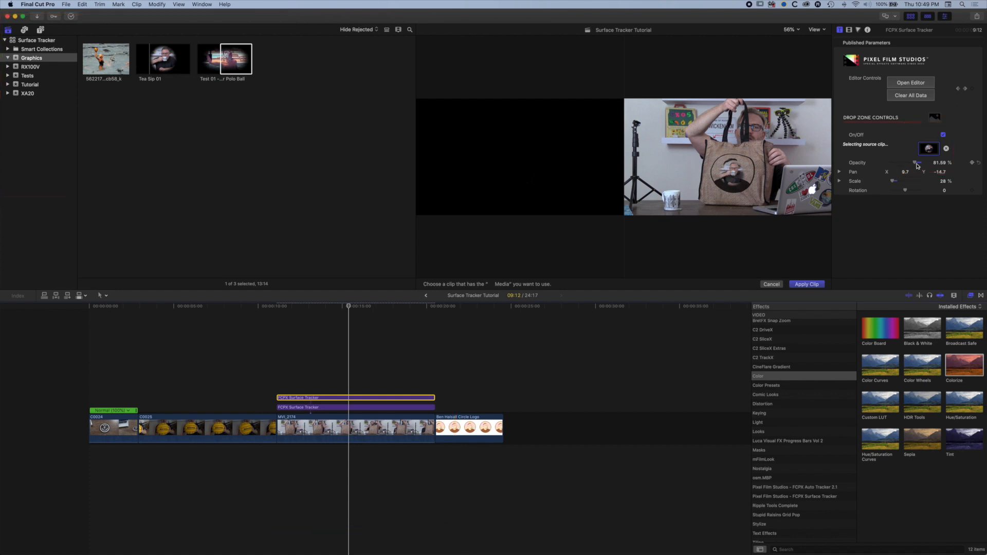
Set the drop zone media's opacity to 86.77% and scale to 55%, apply the clip, and disable the lower FCPX Surface Tracker clip.
left_click_drag(892, 183, 895, 182)
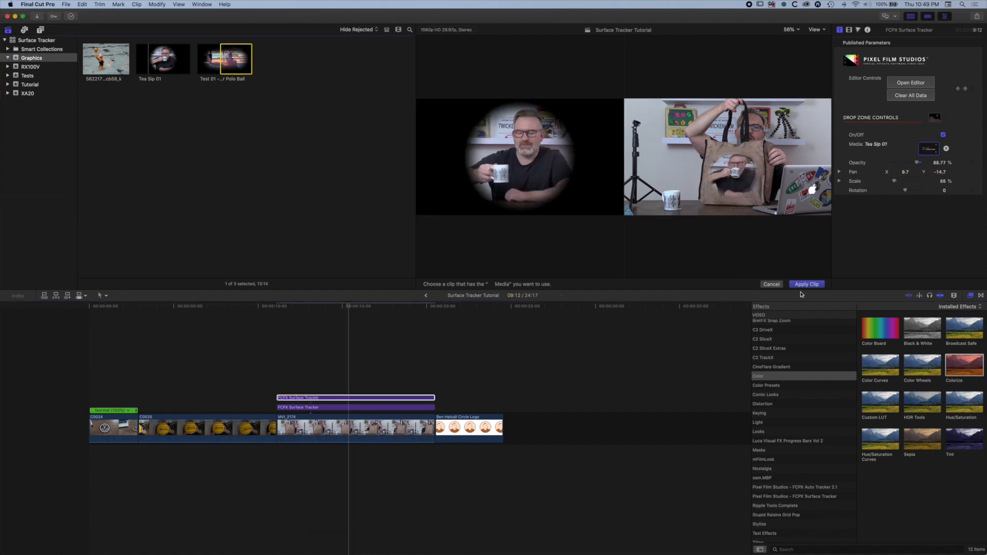
left_click(808, 284)
left_click(362, 407)
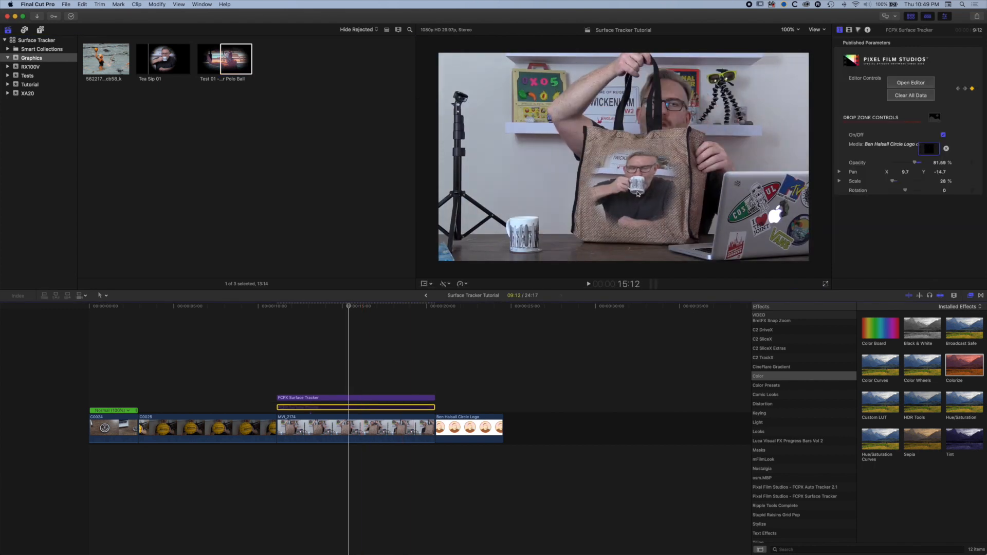
Scrub through the bag shot to check the tracked video, and play the whole timeline from the start.
left_click_drag(343, 307, 362, 316)
left_click(358, 317)
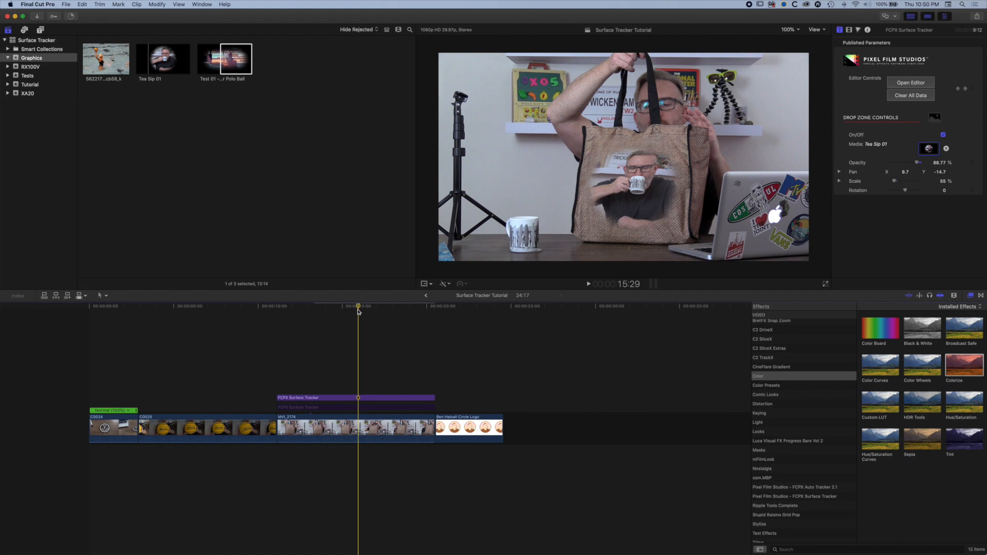
left_click(92, 308)
key("space")
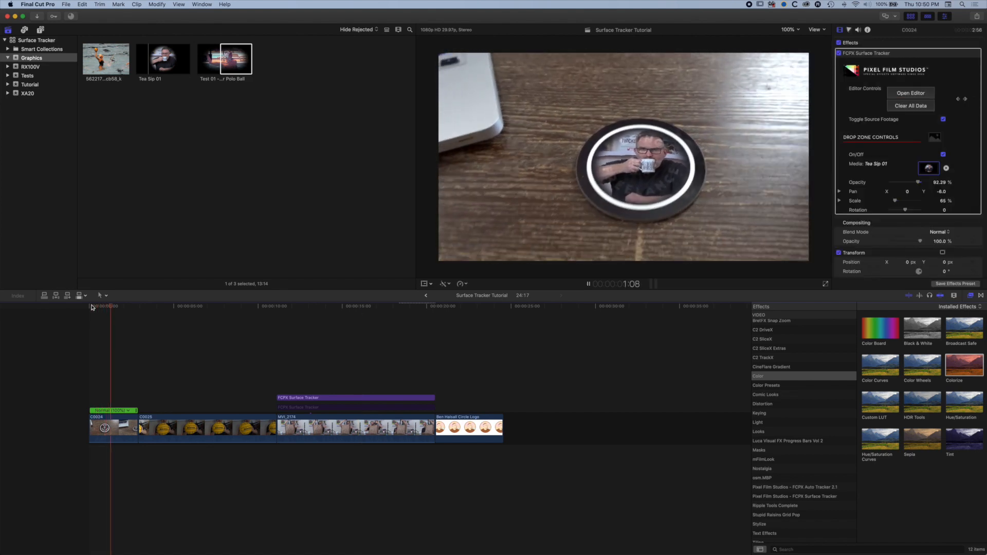